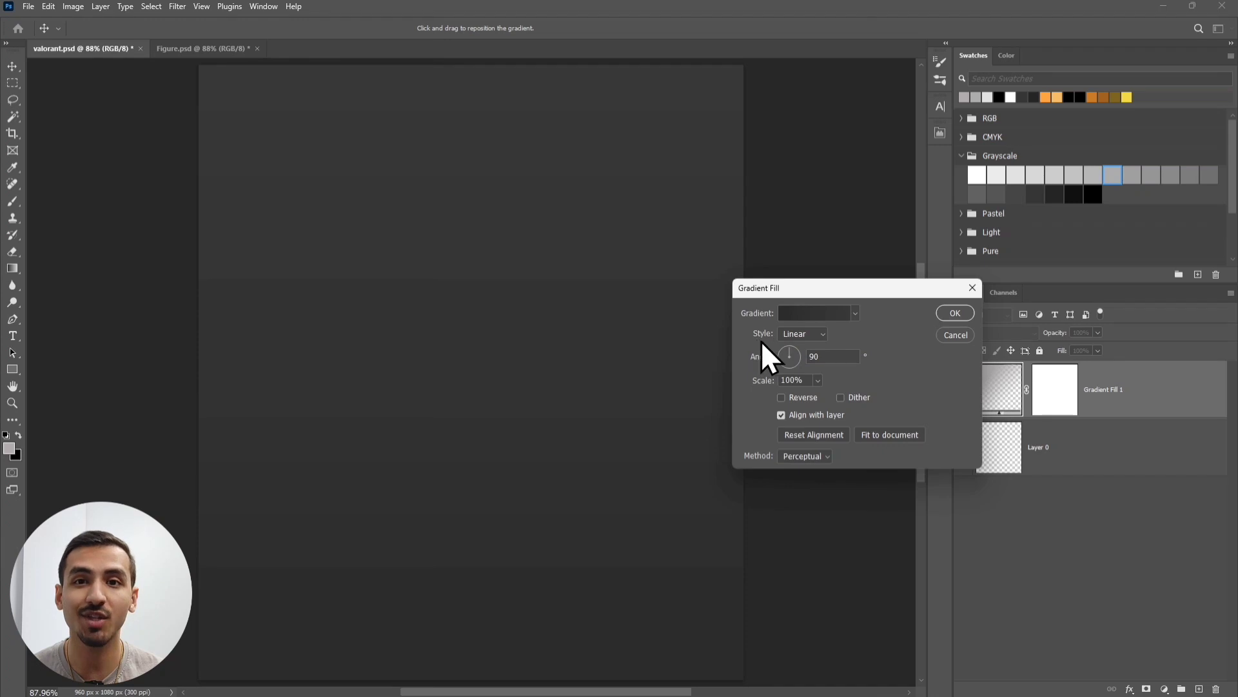
- Switch the Gradient Fill style to Radial and apply it to the canvas
click(799, 335)
click(799, 357)
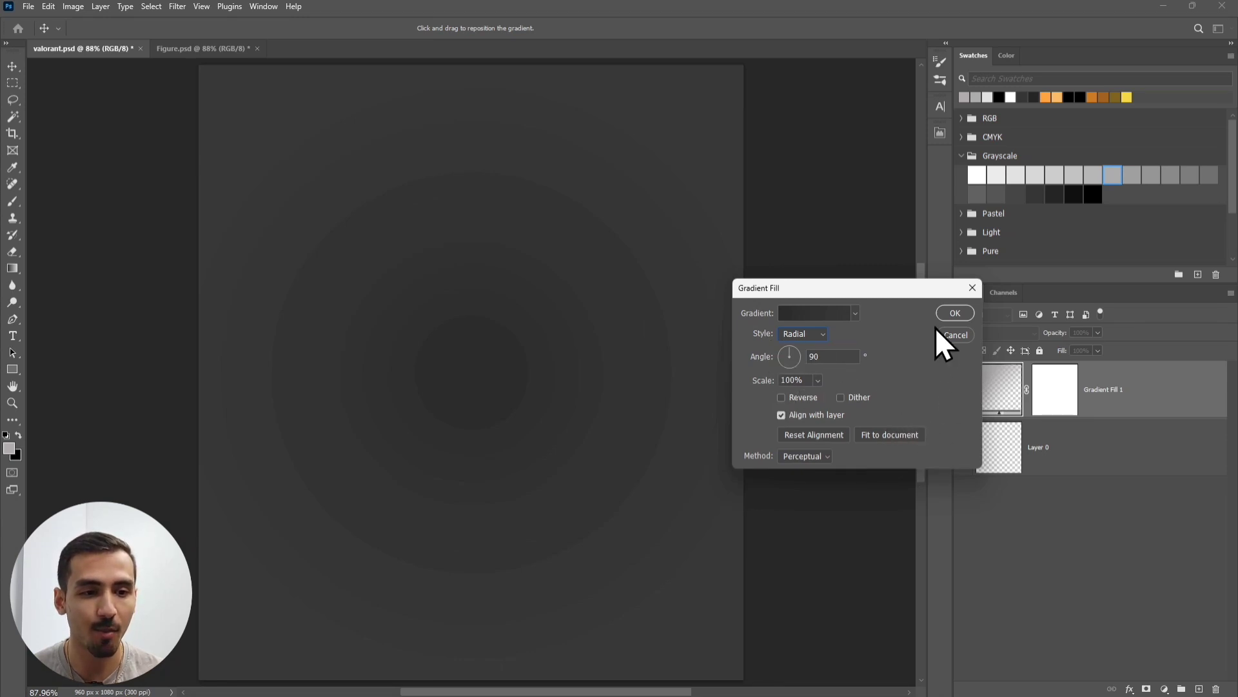
click(946, 311)
scroll(374, 213, up, 5)
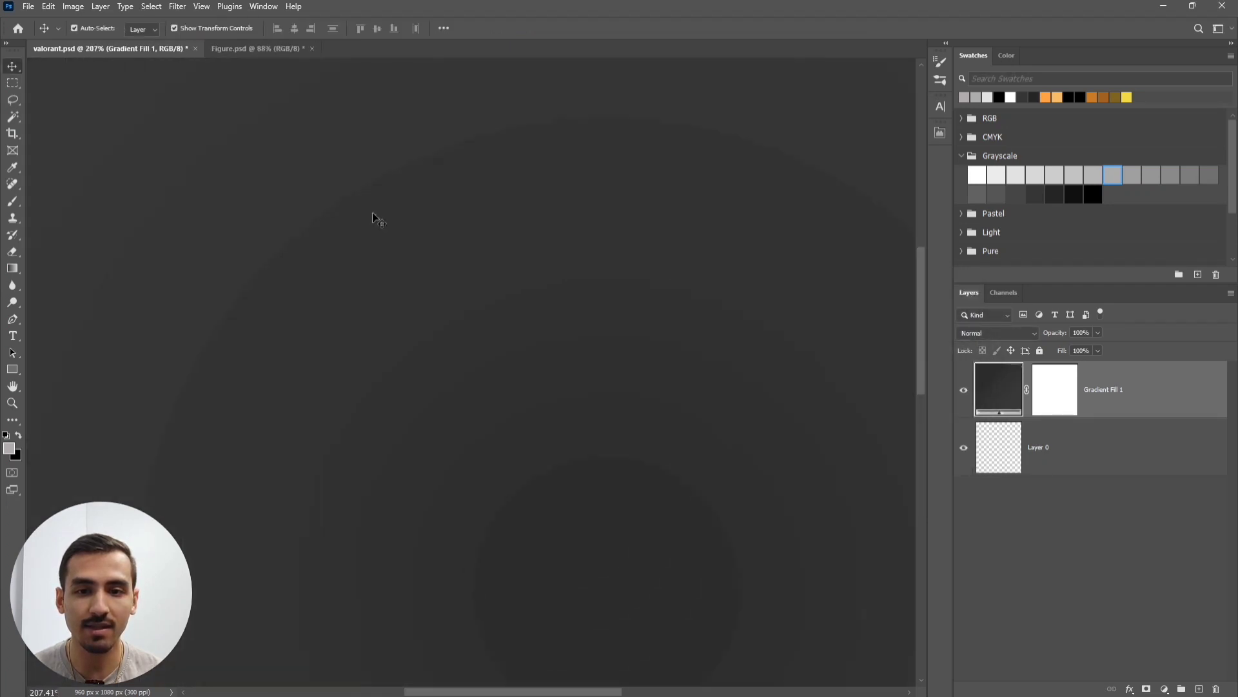
drag(374, 212, 504, 303)
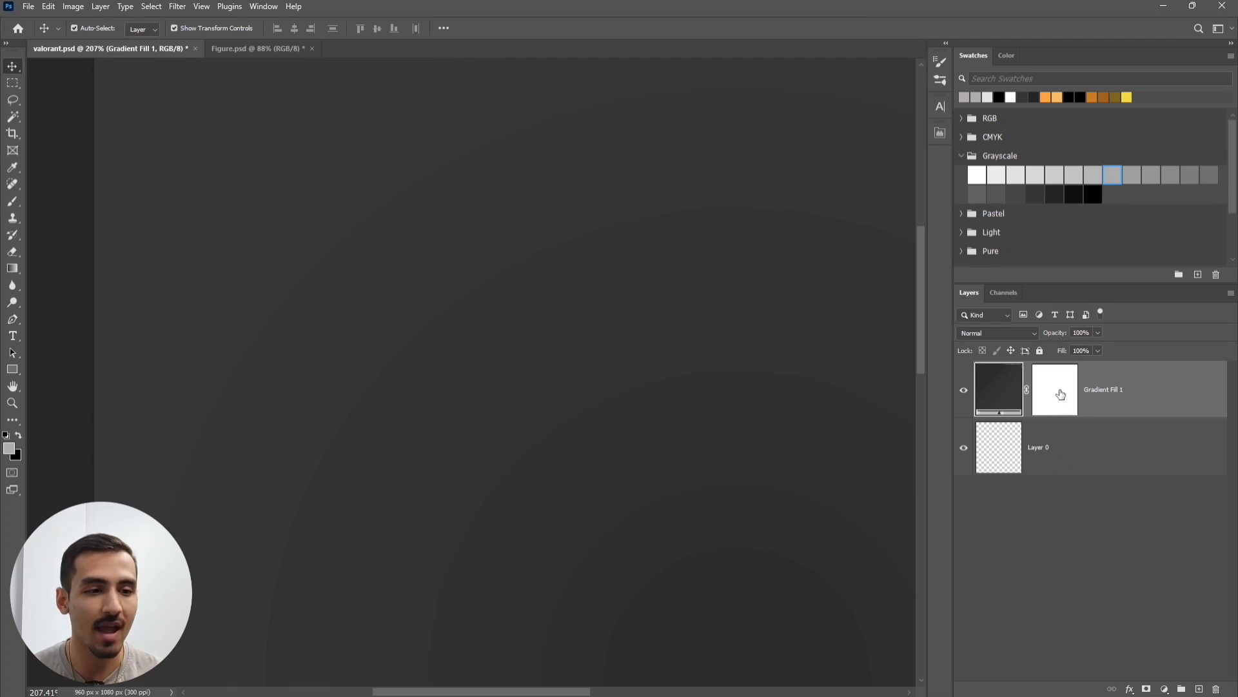
right_click(1121, 393)
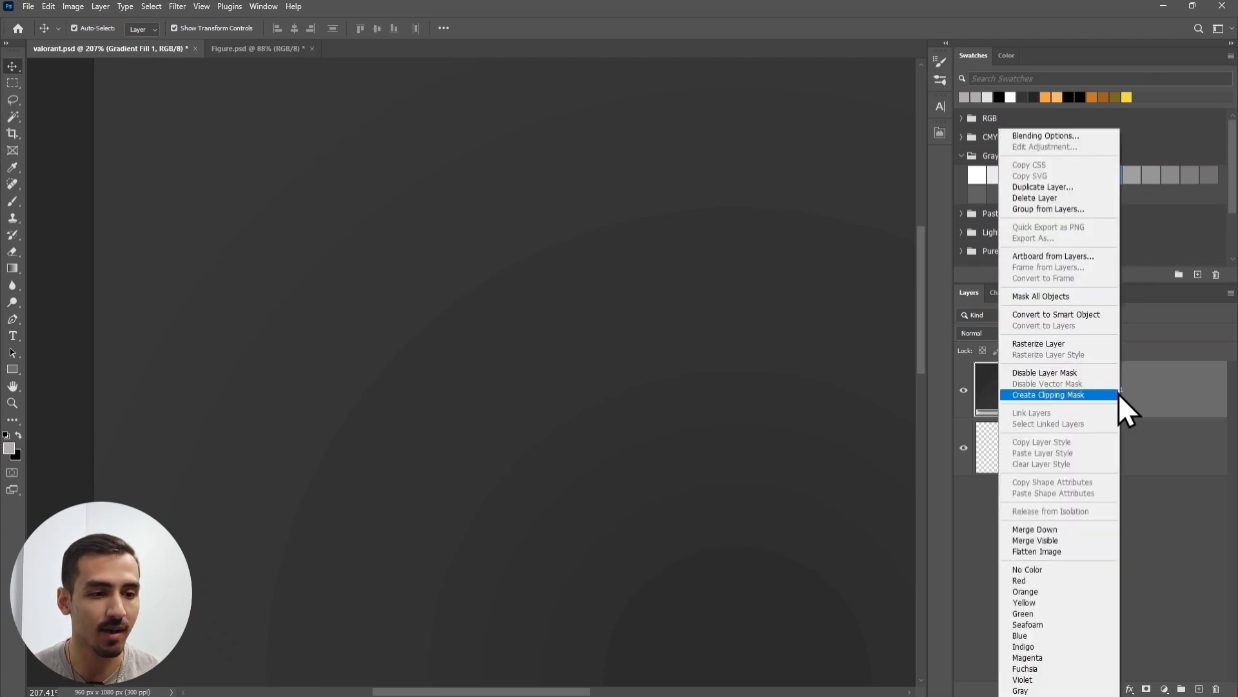
- Convert Gradient Fill 1 to a smart object and apply a 1000-pixel Gaussian Blur
click(1090, 315)
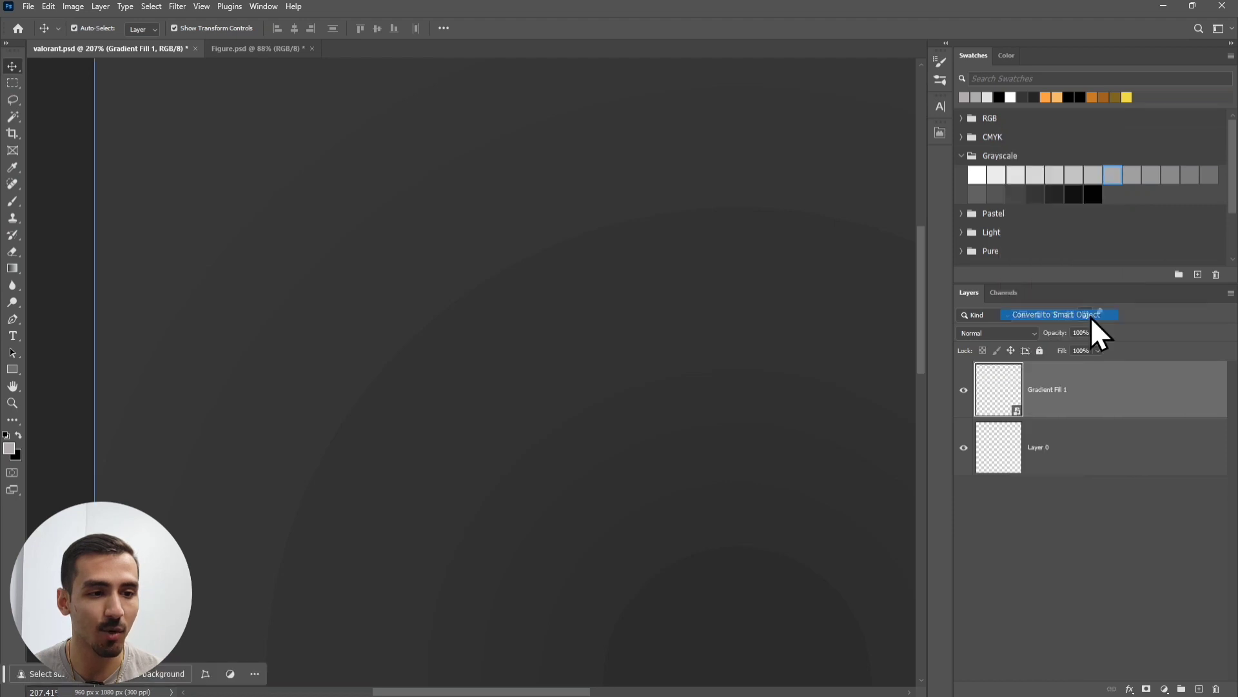
click(179, 7)
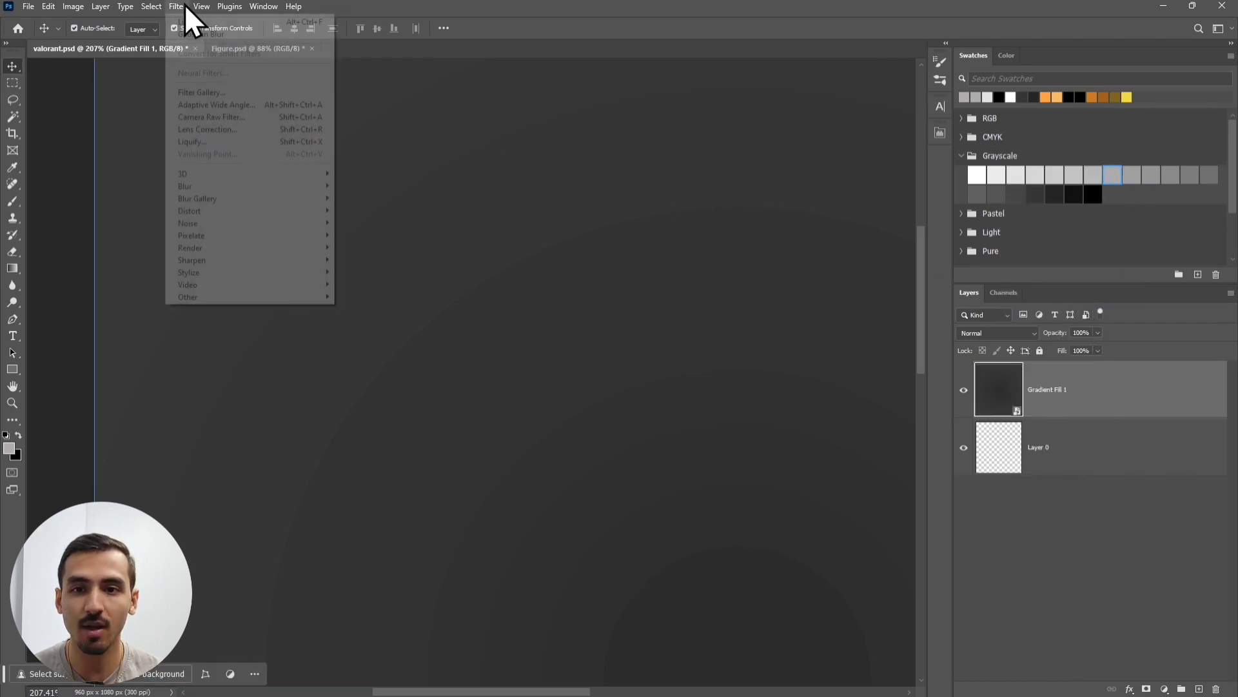
mouse_move(230, 187)
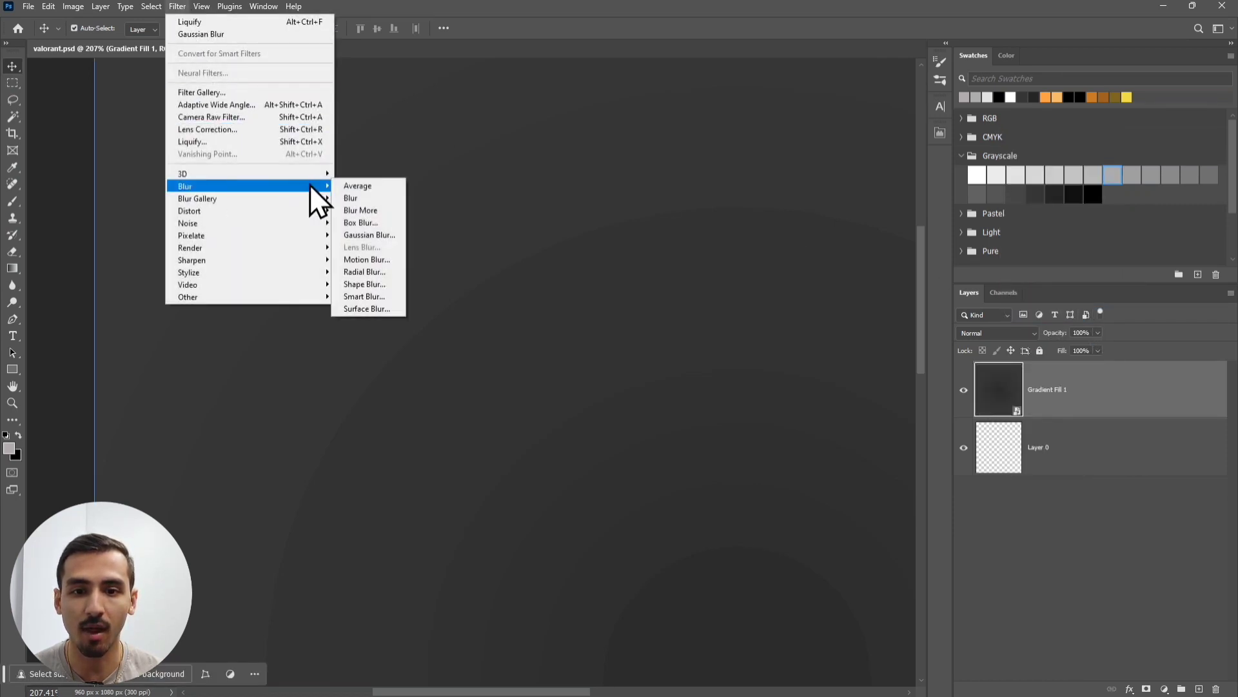
click(381, 233)
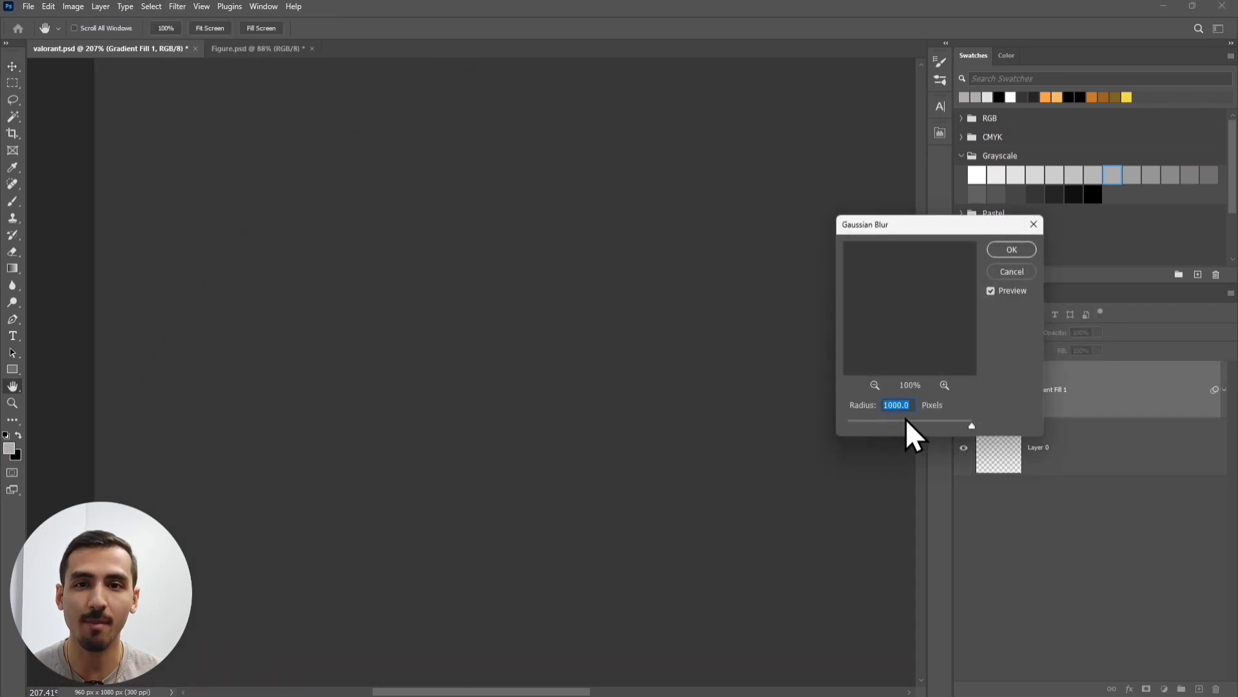
click(1013, 251)
key(v)
scroll(764, 363, down, 3)
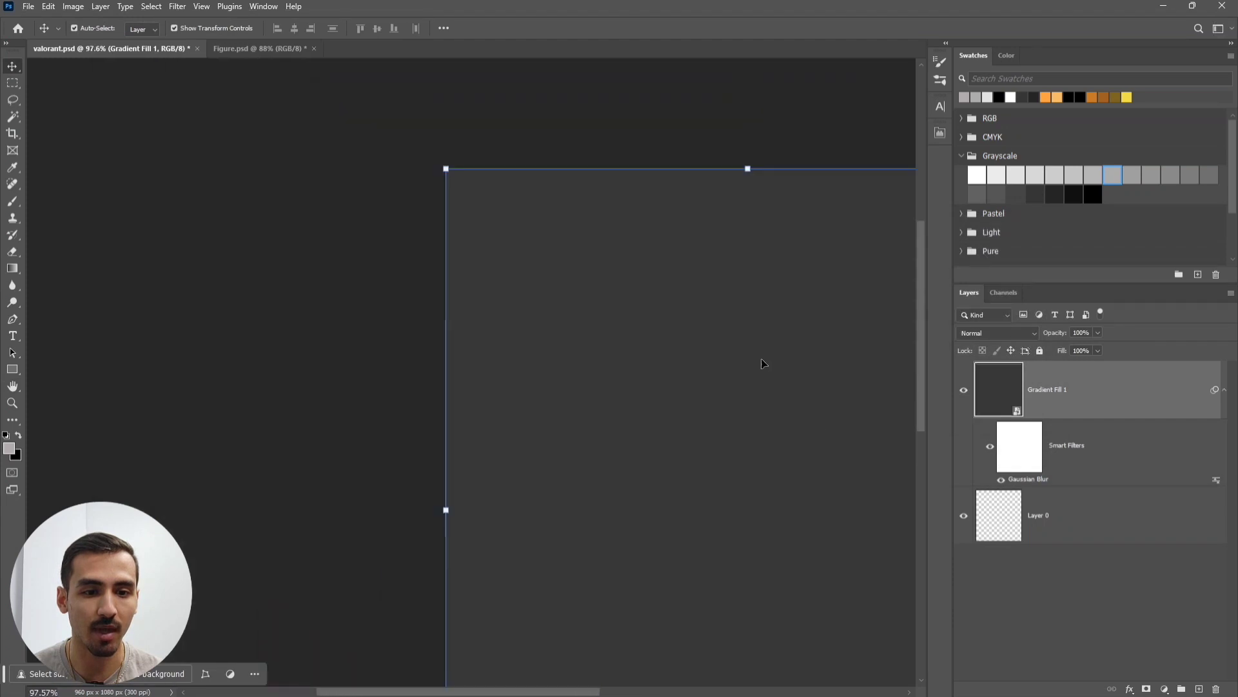
drag(763, 363, 527, 252)
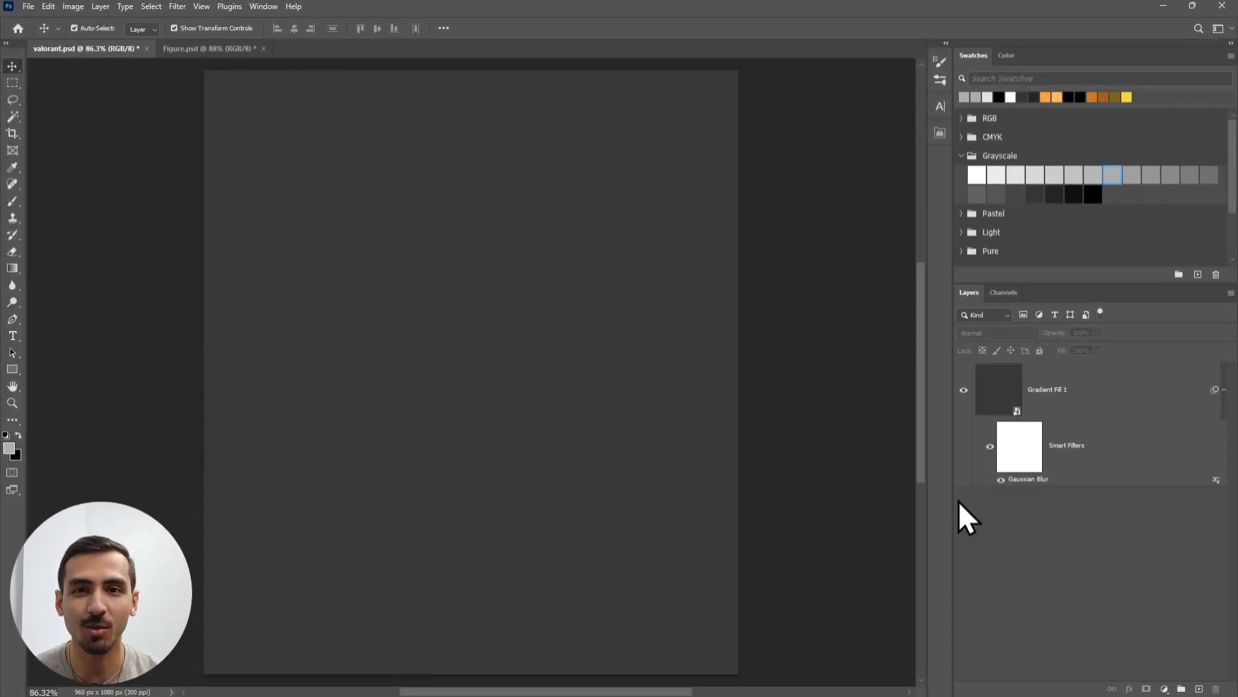
click(1120, 389)
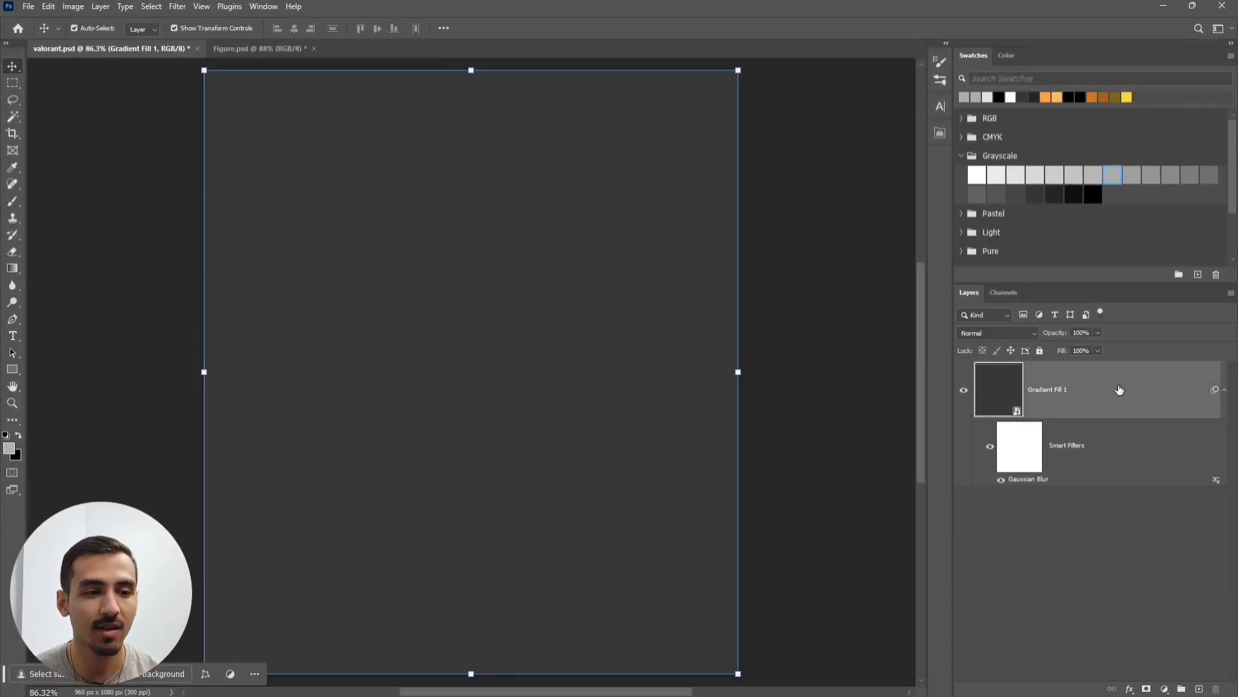
- Add a Pattern Overlay to Gradient Fill 1: Multiply, 10%, Dots pattern, angle 58, scale 60
double_click(1120, 389)
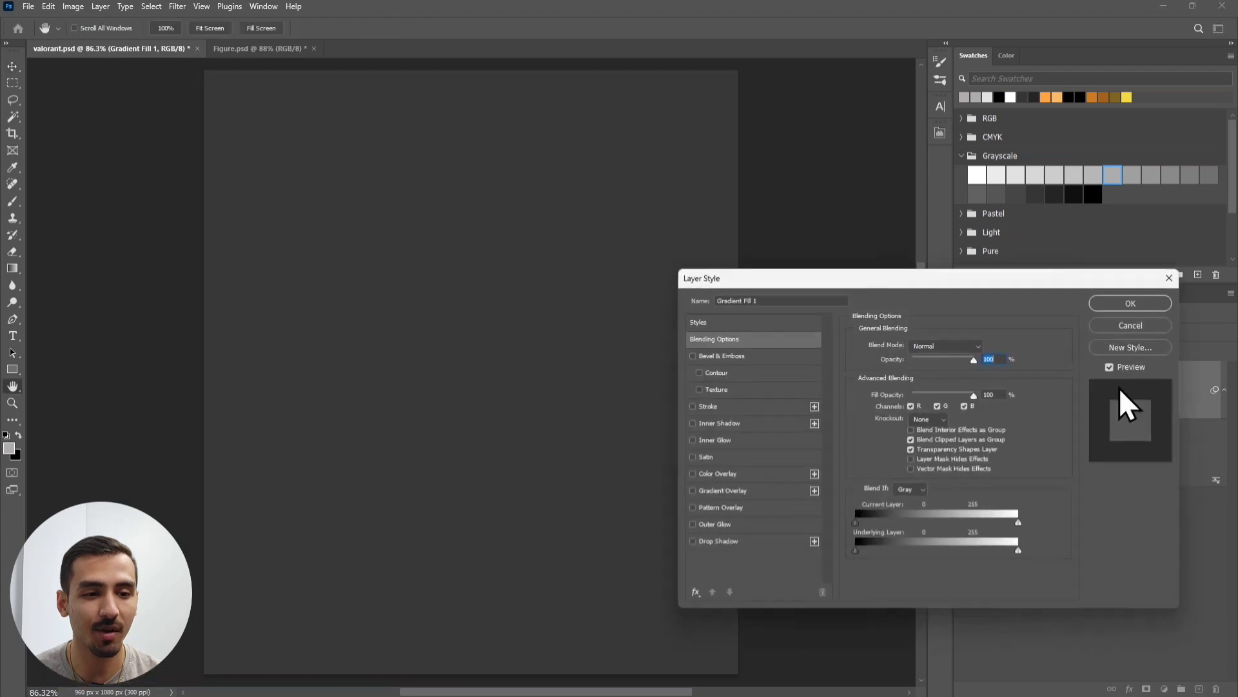
click(726, 507)
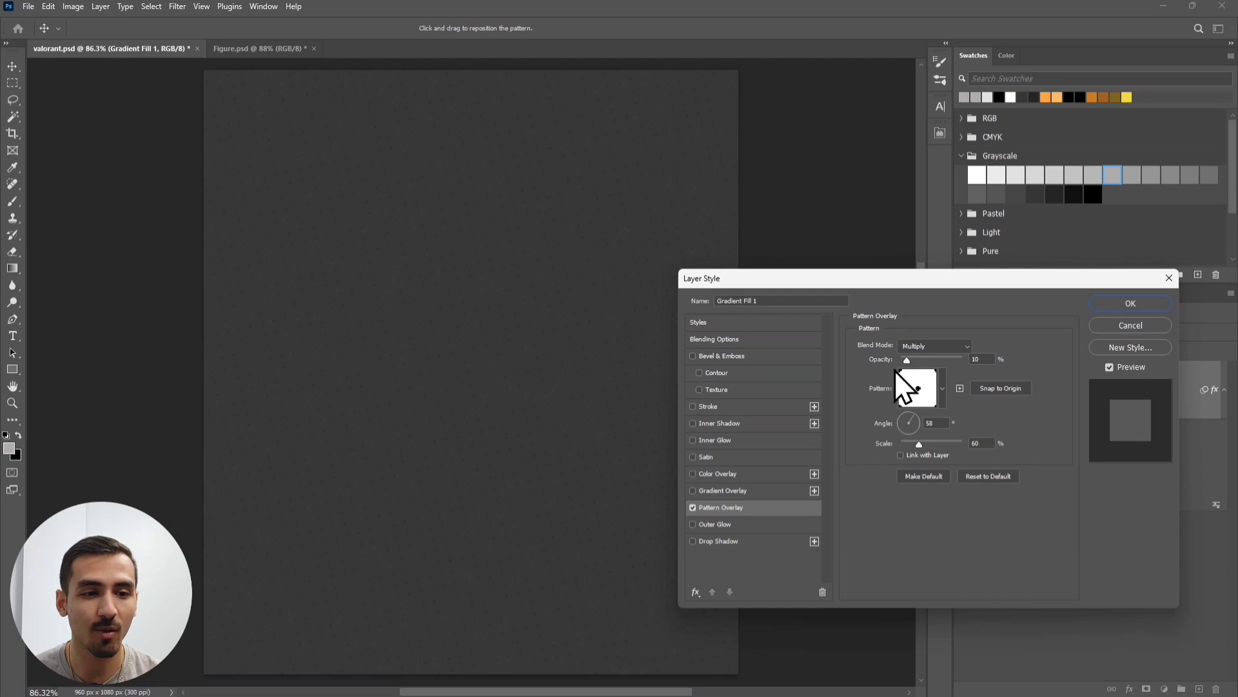
click(943, 384)
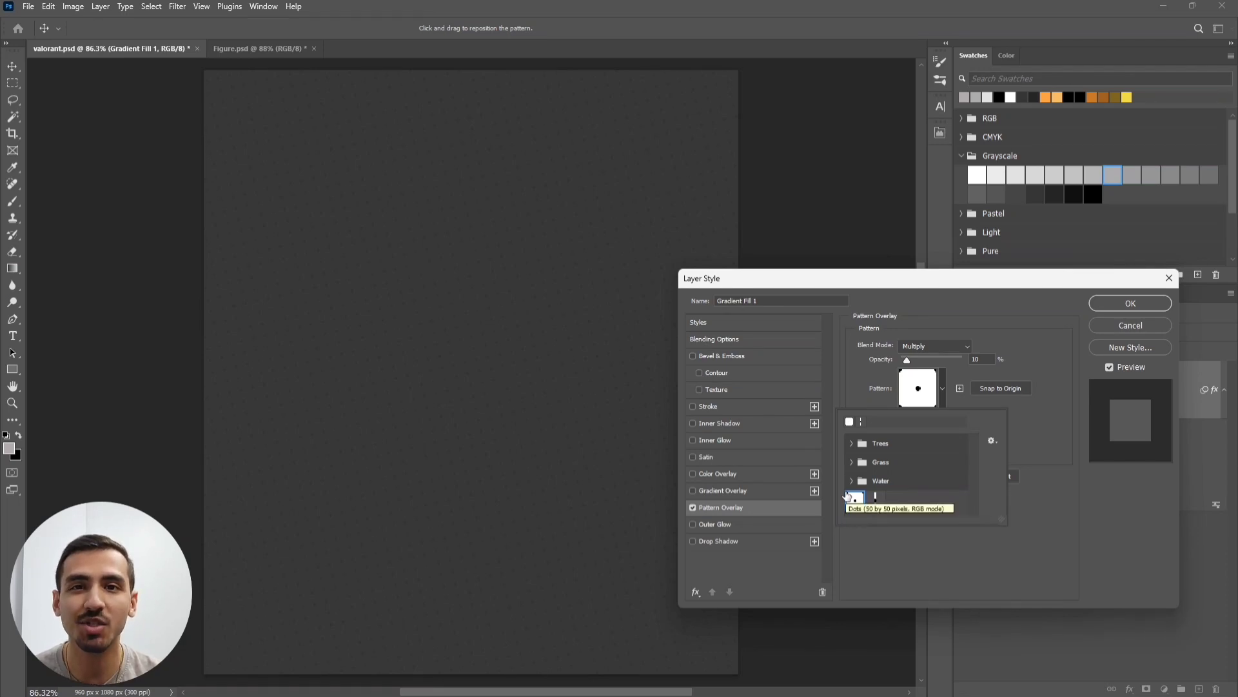
click(1034, 358)
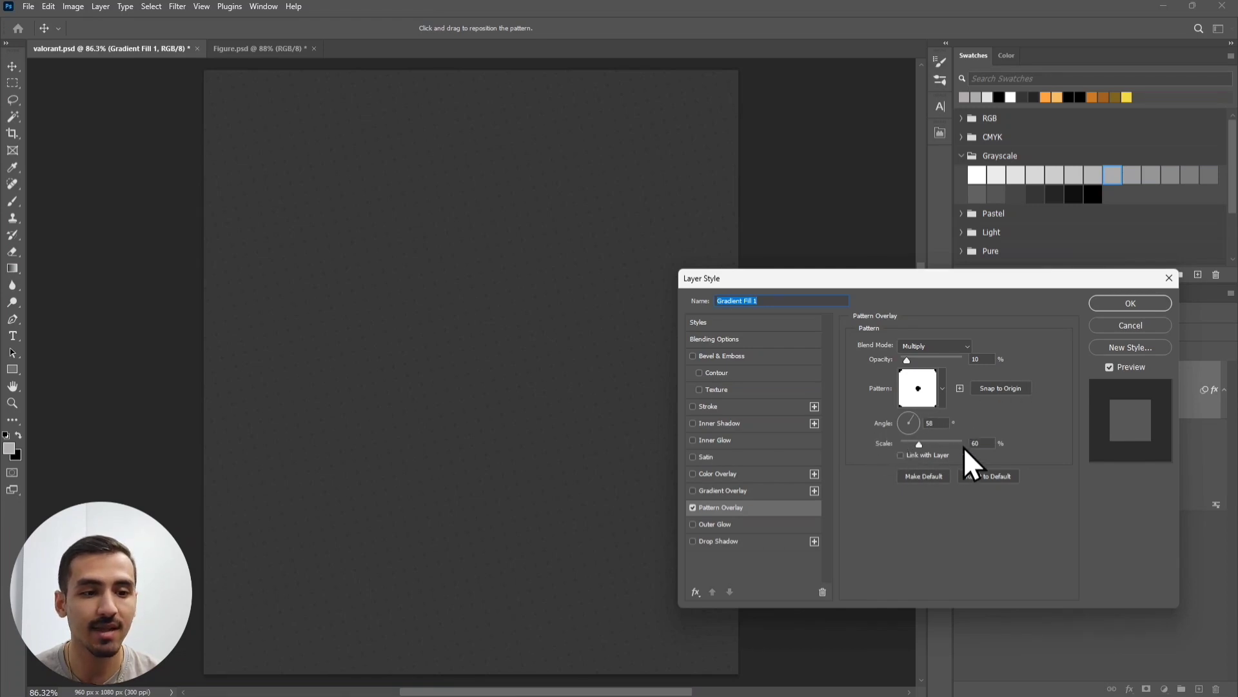
click(1121, 305)
scroll(409, 241, up, 7)
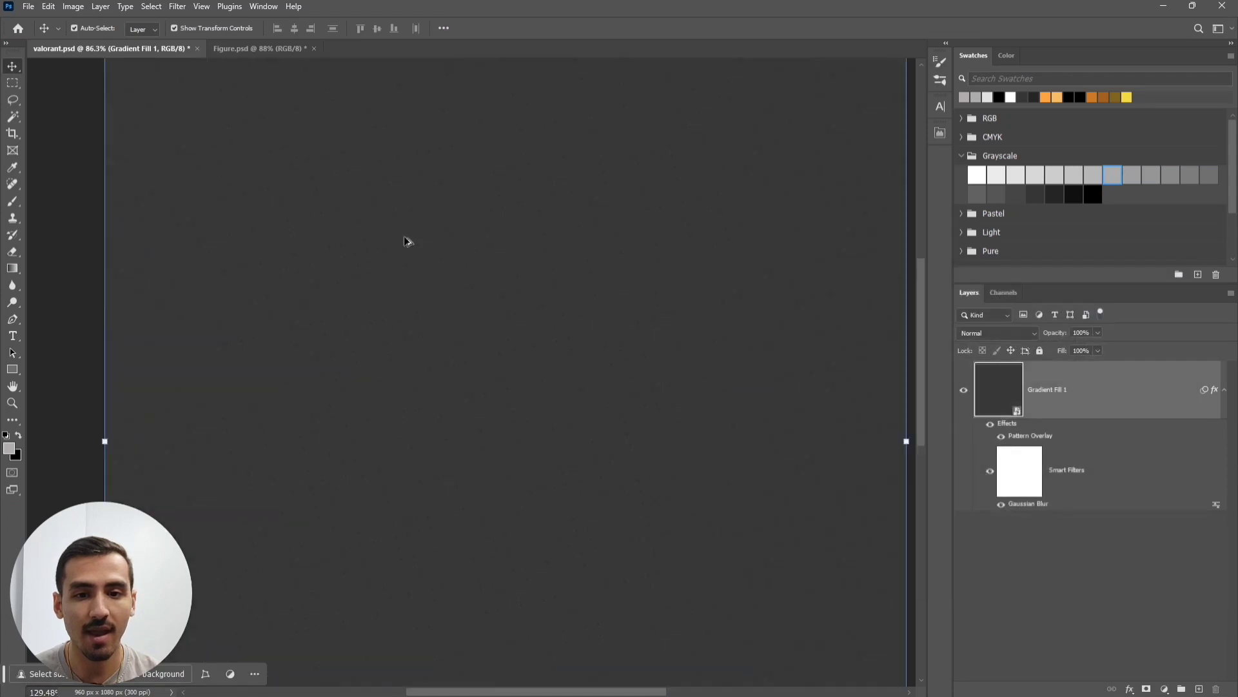
drag(382, 241, 499, 368)
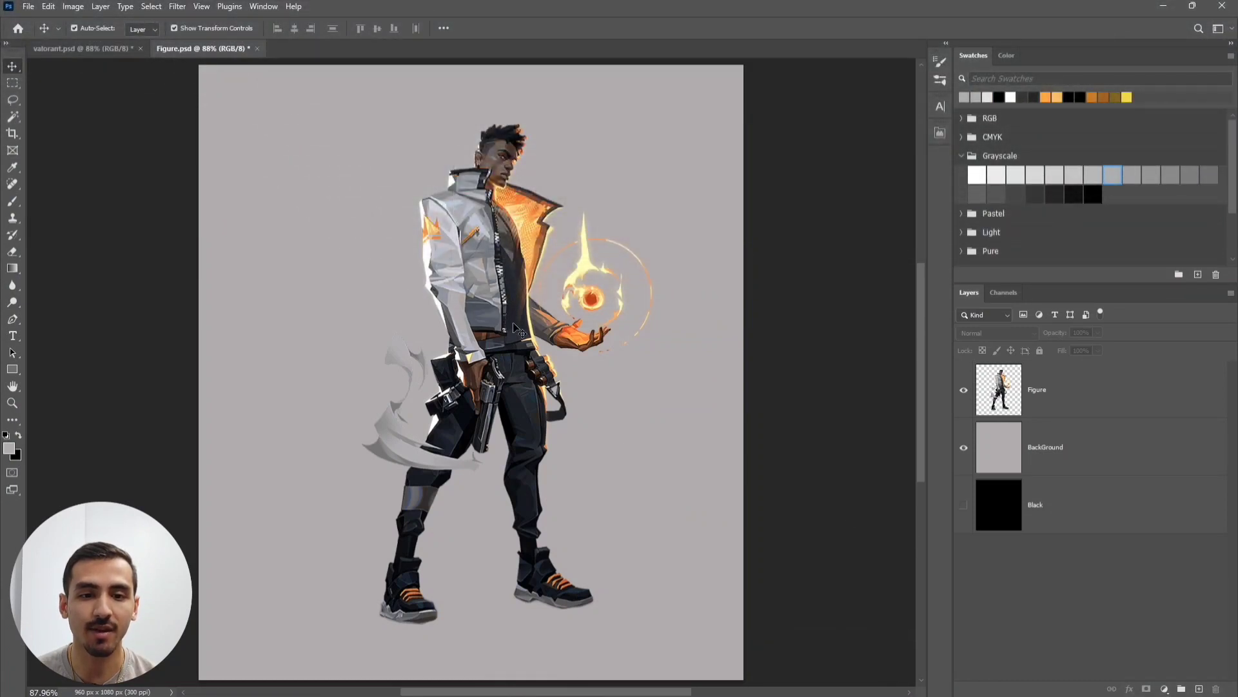
- Hide the grey BackGround layer, show the Black layer, and inspect the figure's shoes
click(965, 450)
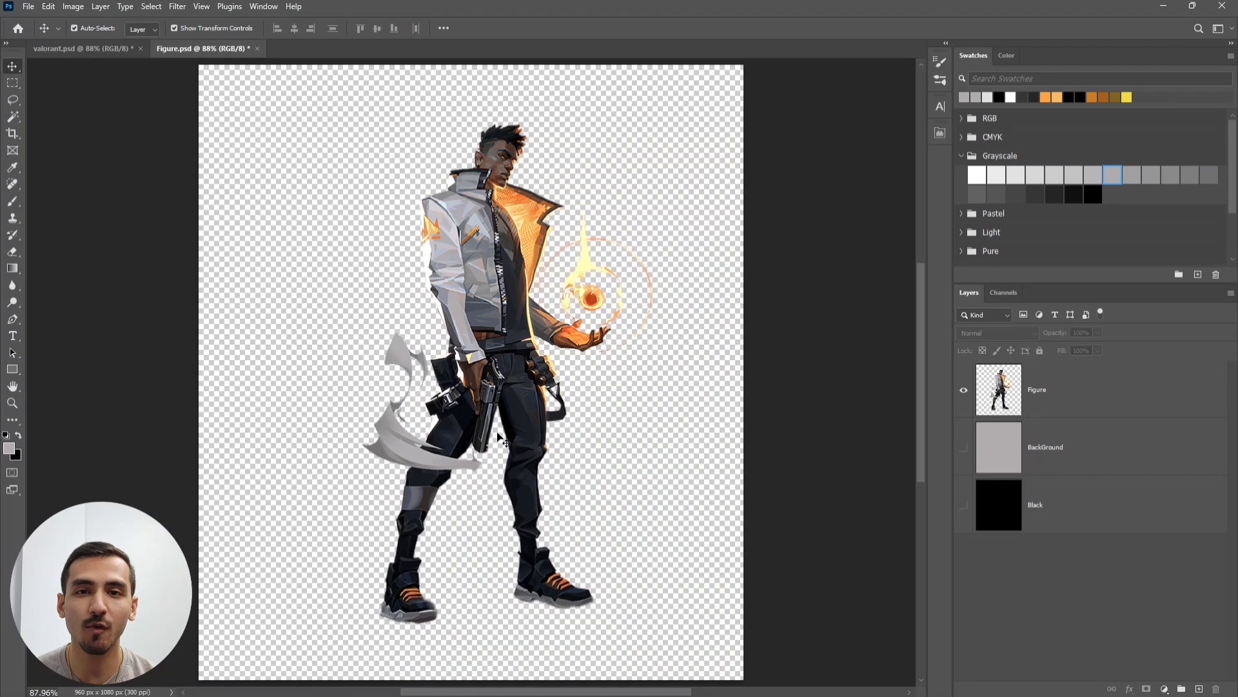
click(963, 505)
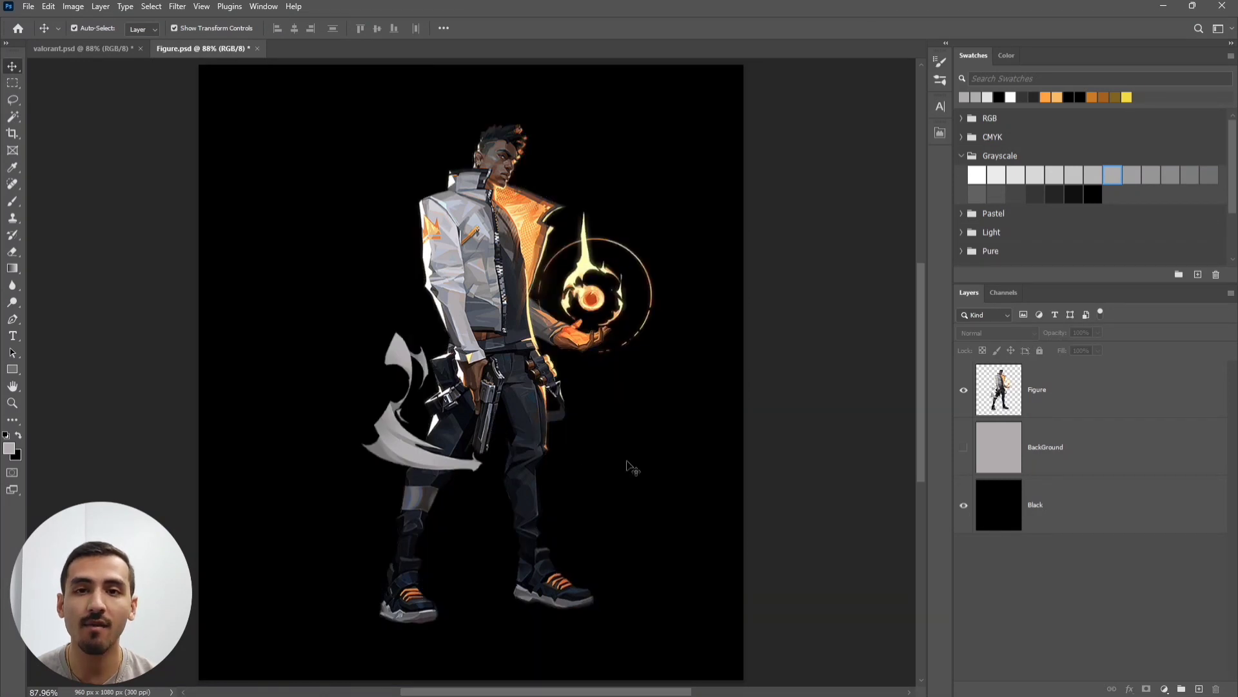
scroll(493, 480, up, 3)
drag(423, 475, 548, 207)
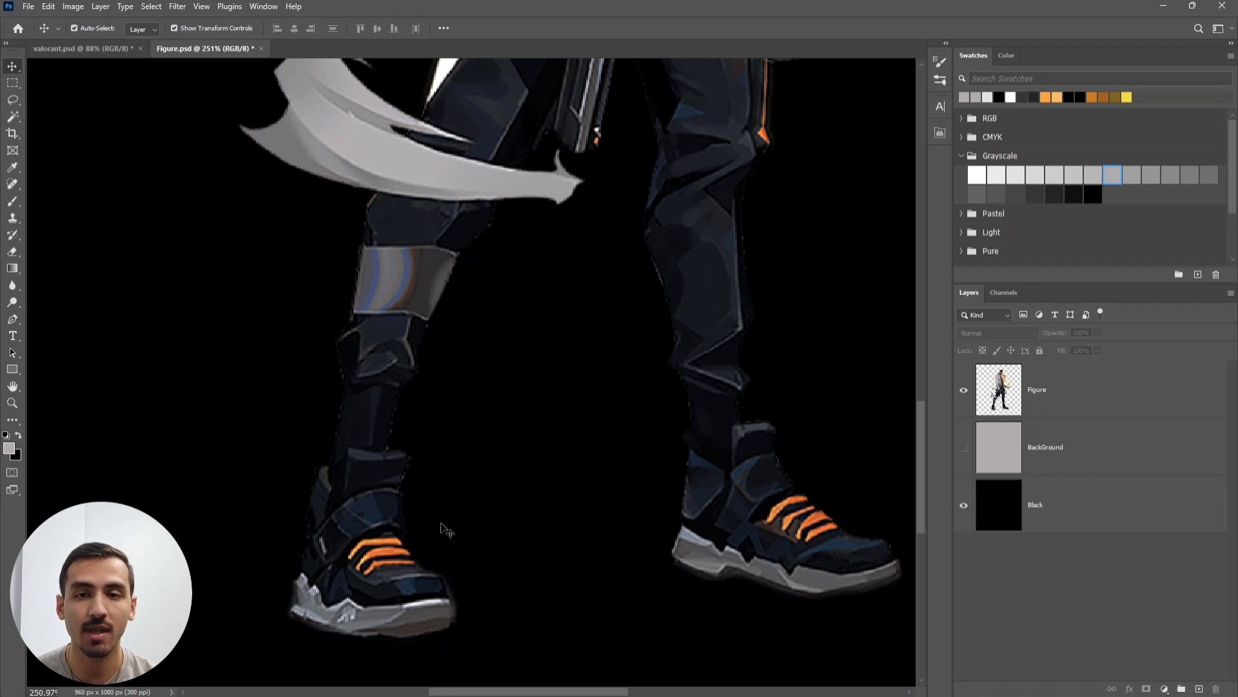
drag(470, 337, 520, 381)
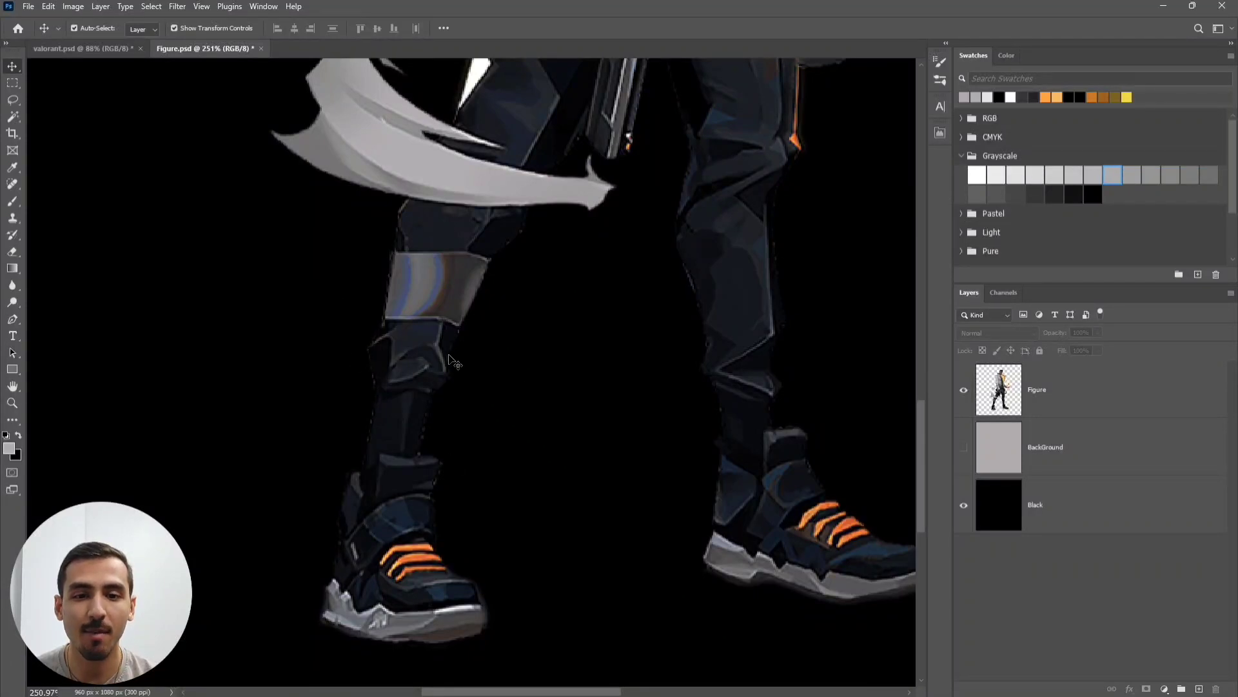
click(1091, 392)
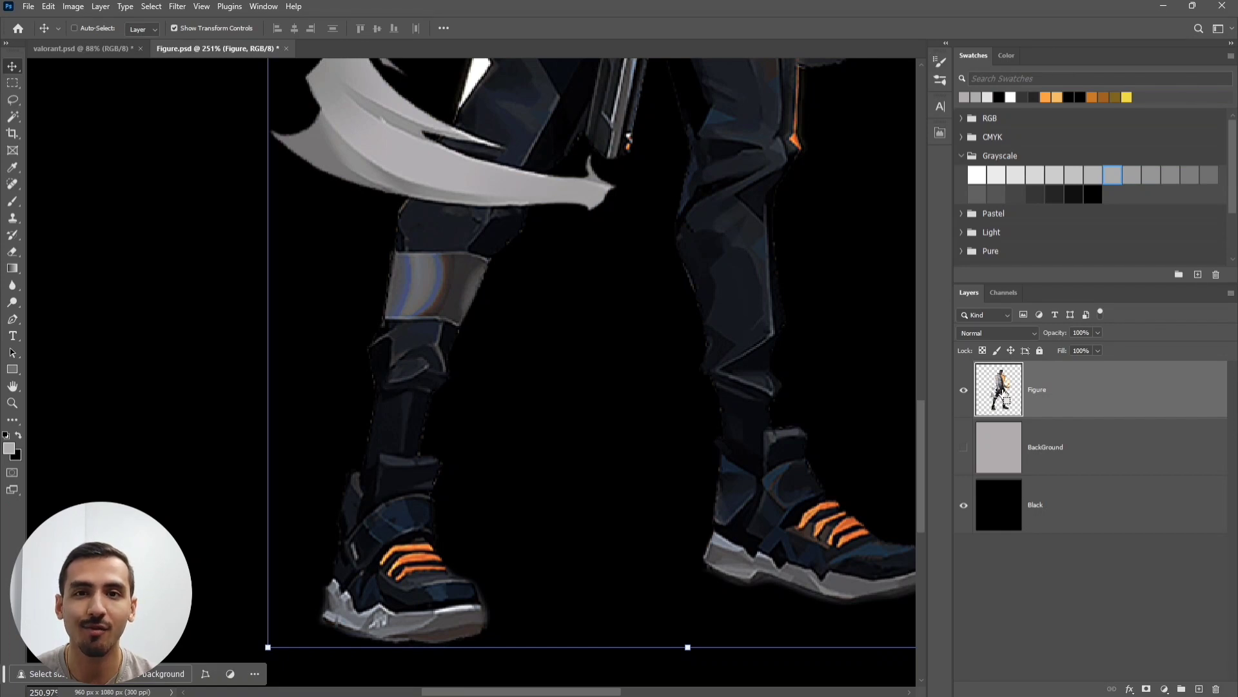
- Mask the Figure layer from its silhouette and smooth the mask edge to 25 in Select and Mask
ctrl+click(1004, 394)
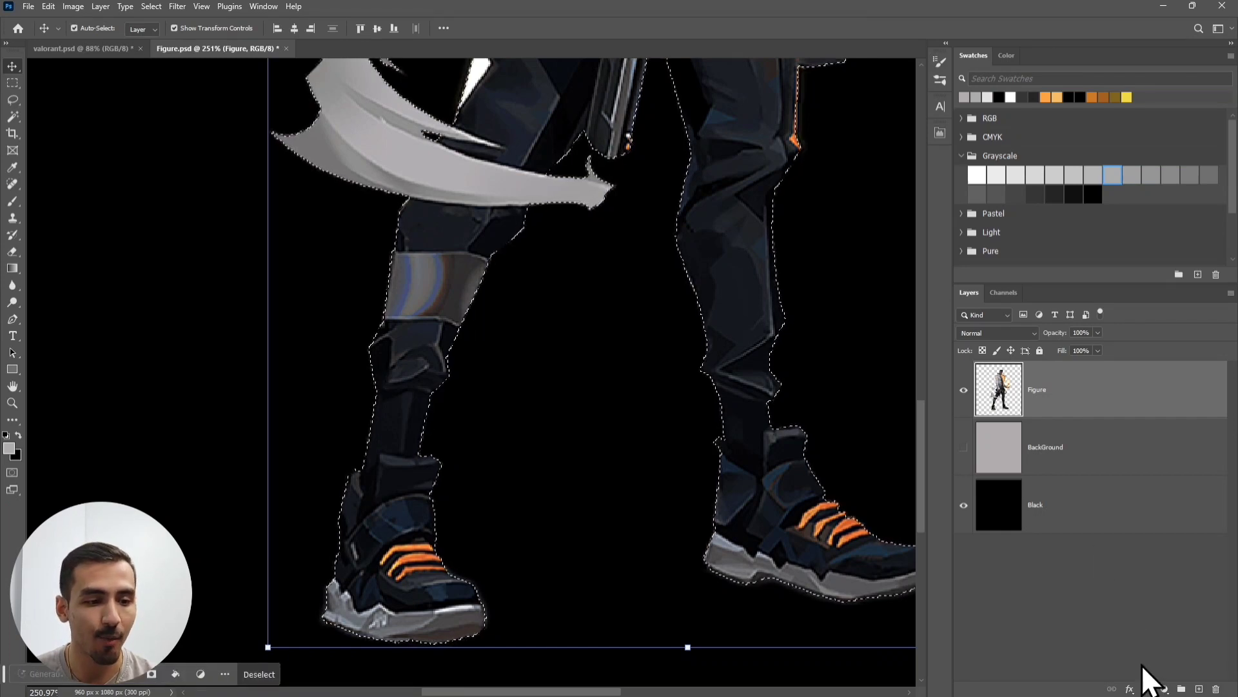
click(1147, 689)
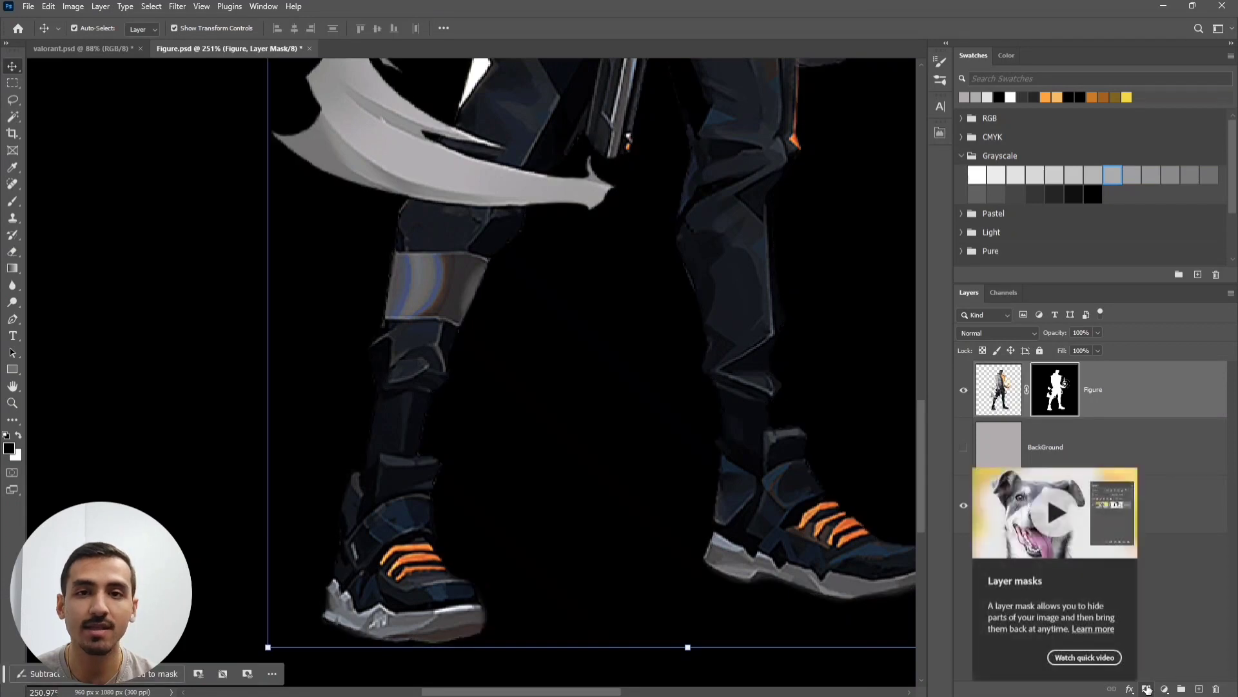
double_click(1057, 387)
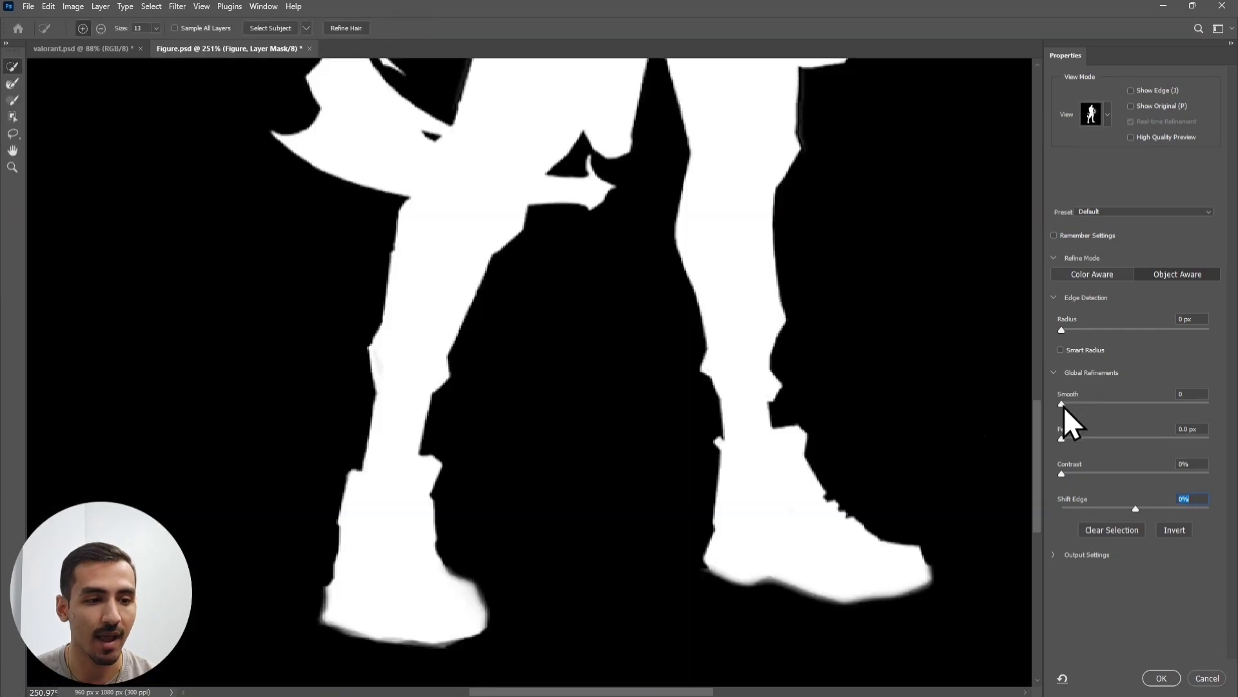
drag(1062, 407, 1099, 412)
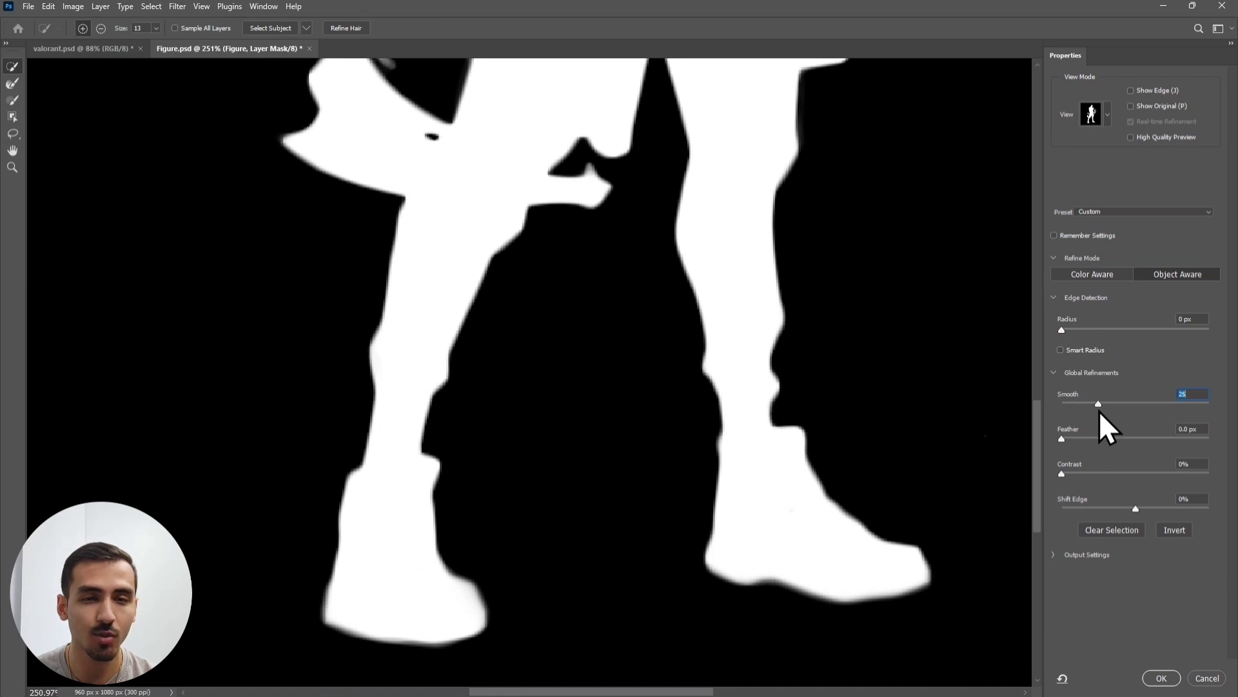
click(1161, 677)
click(1072, 592)
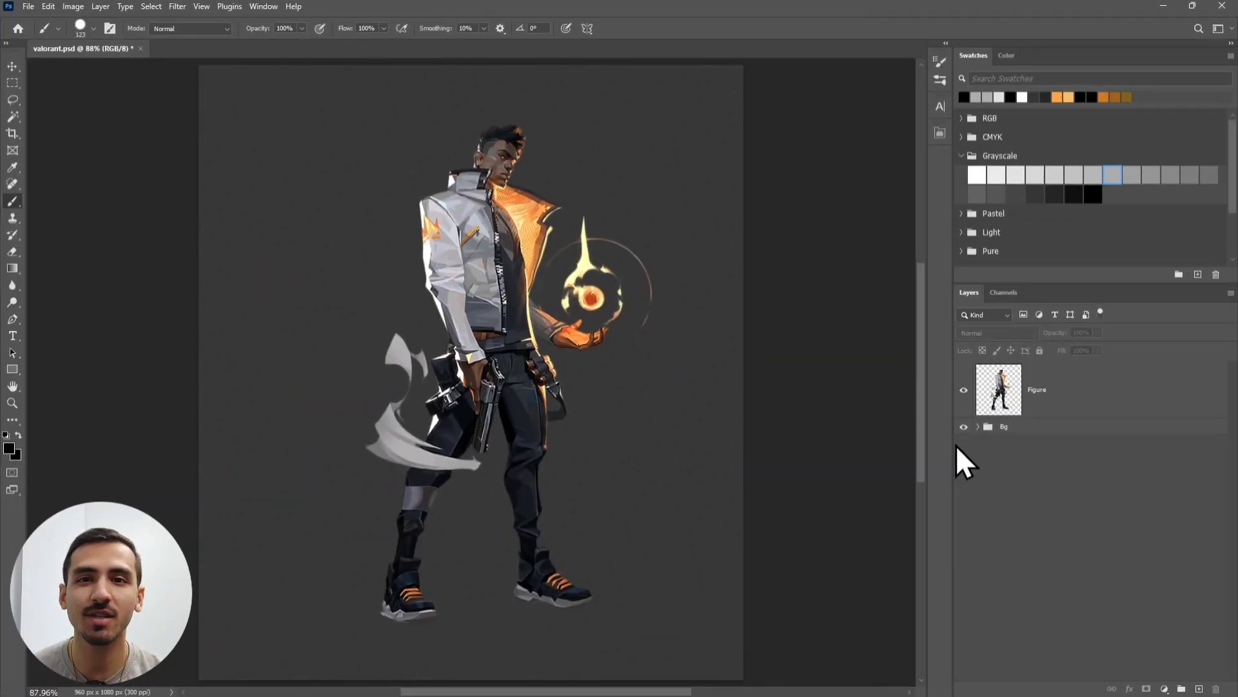
- Zoom in on the shoes and add an empty Layer 1 above the Figure layer
scroll(510, 577, up, 5)
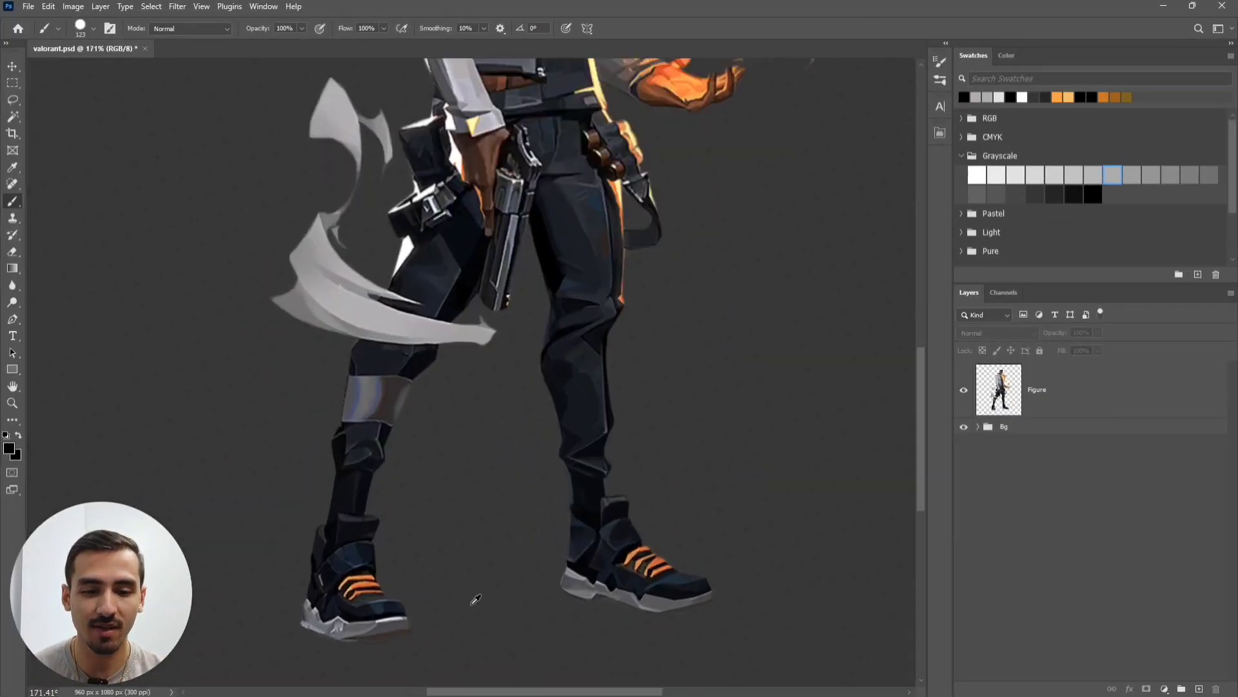
drag(600, 586, 585, 412)
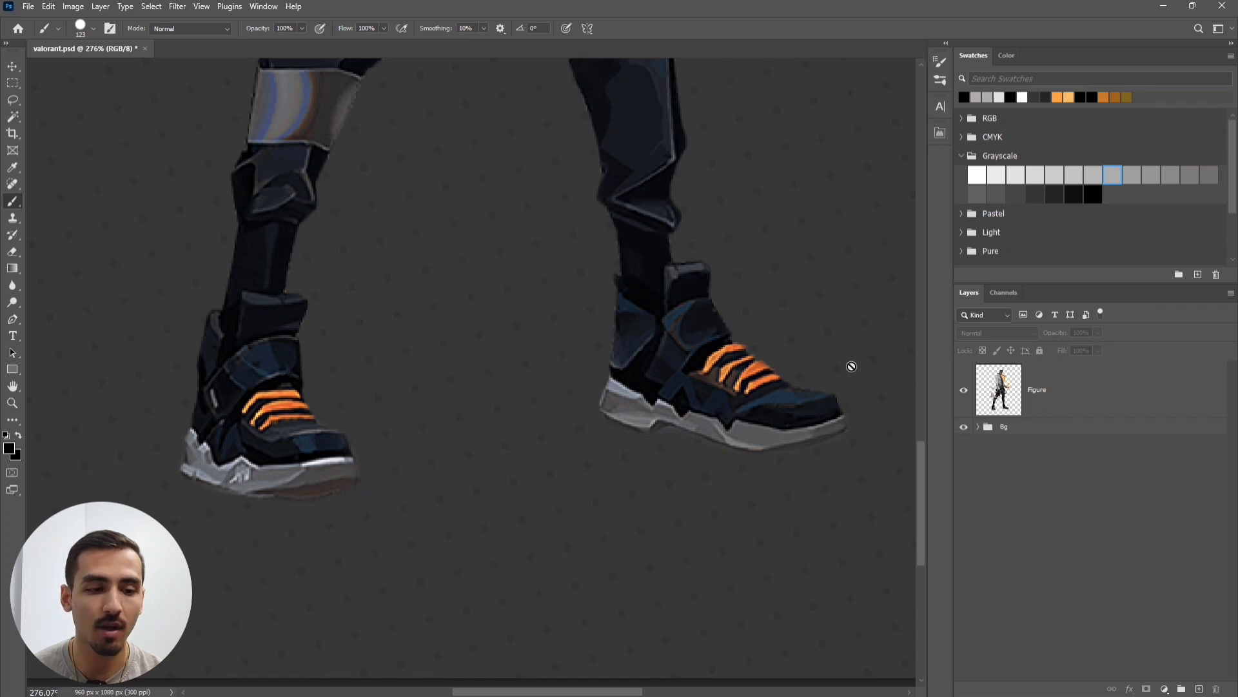
click(1200, 689)
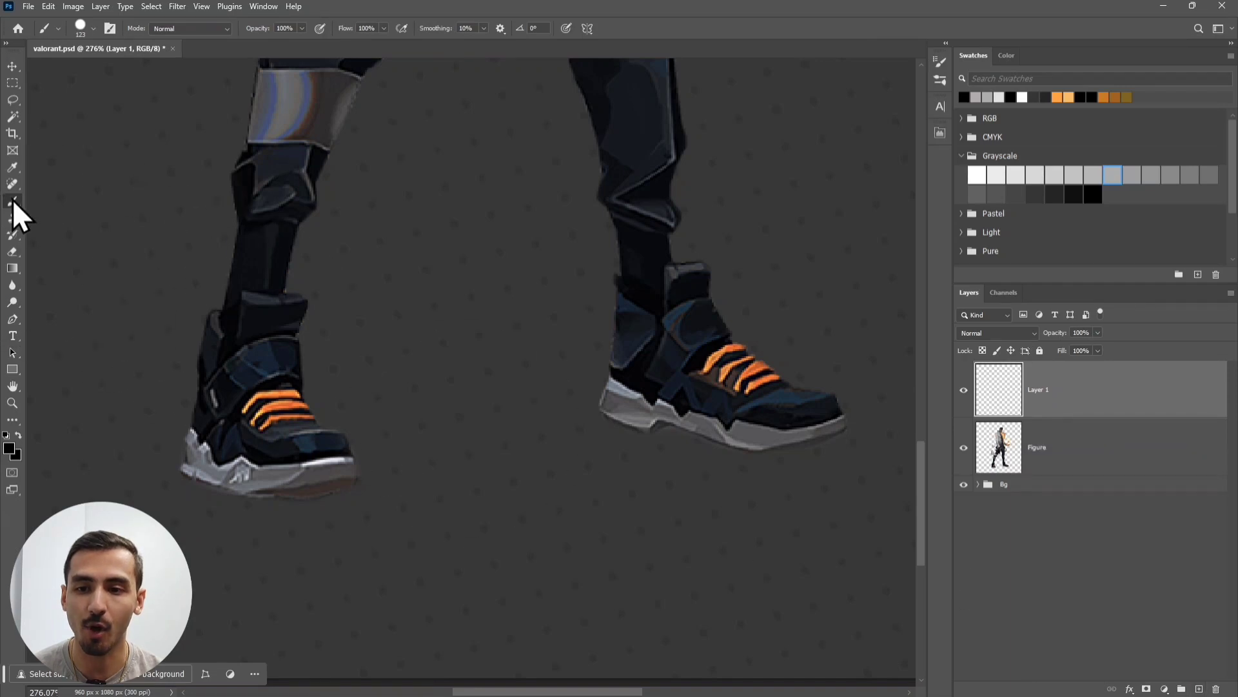
- Set the brush tip to 25% roundness, 0% hardness and a -4° angle
click(107, 29)
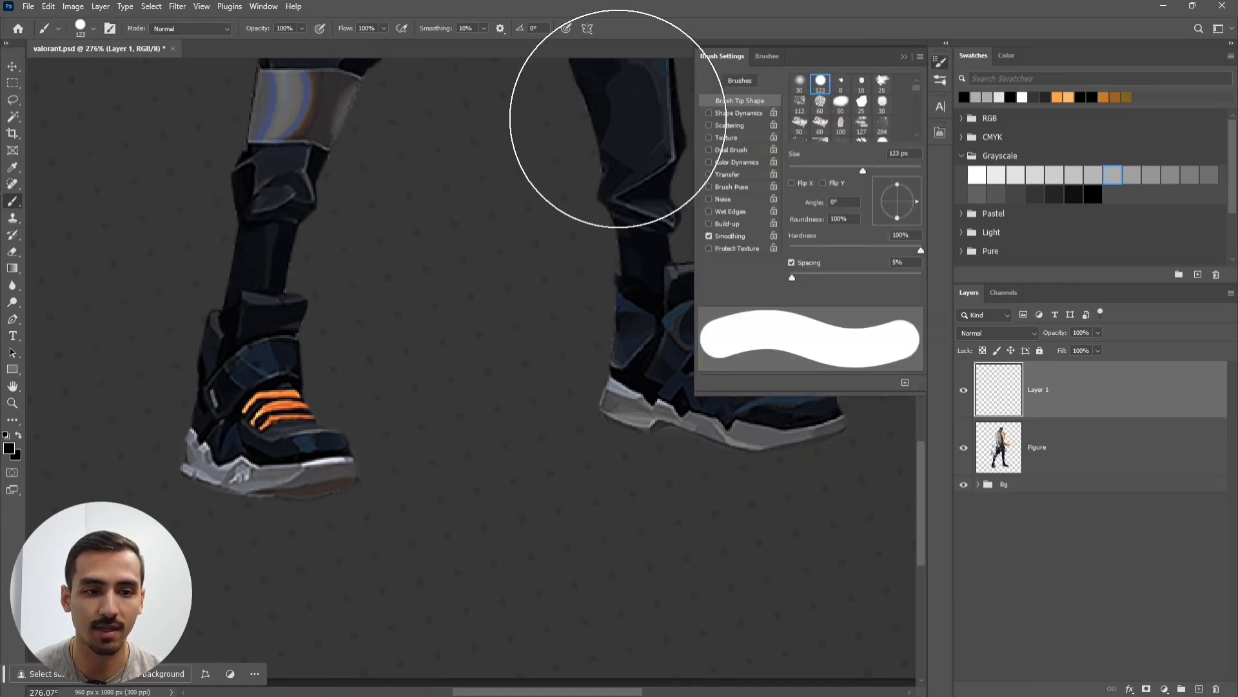
click(846, 221)
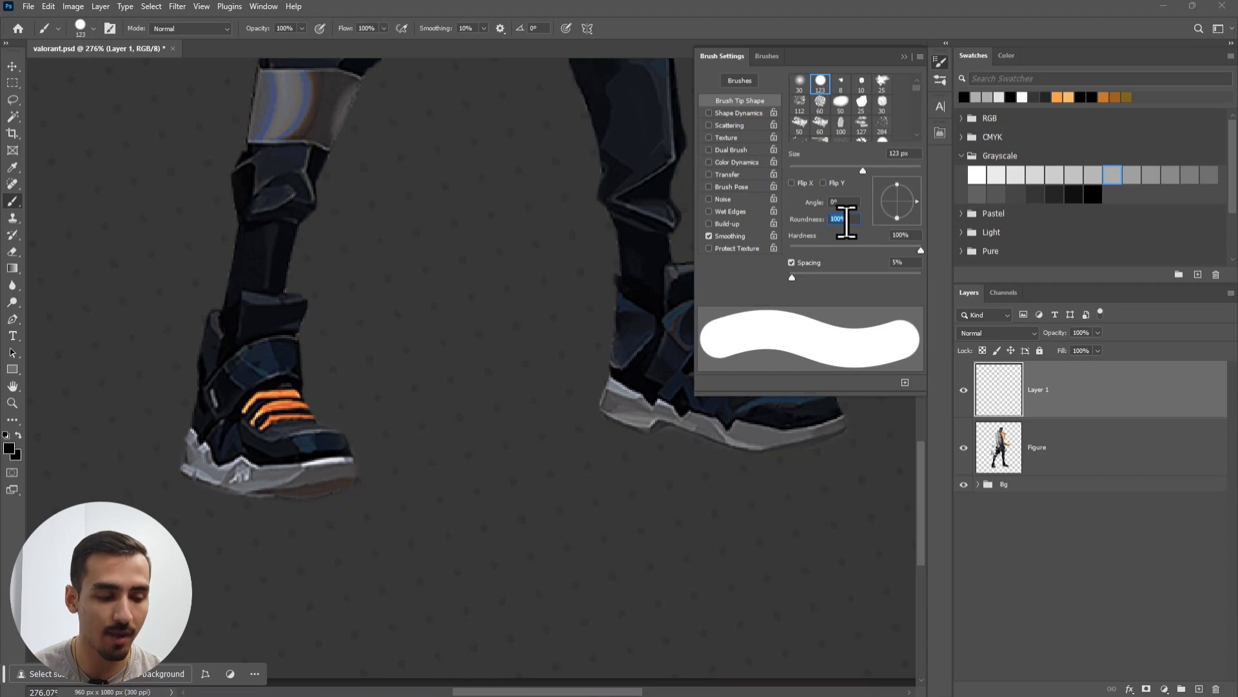
text(25)
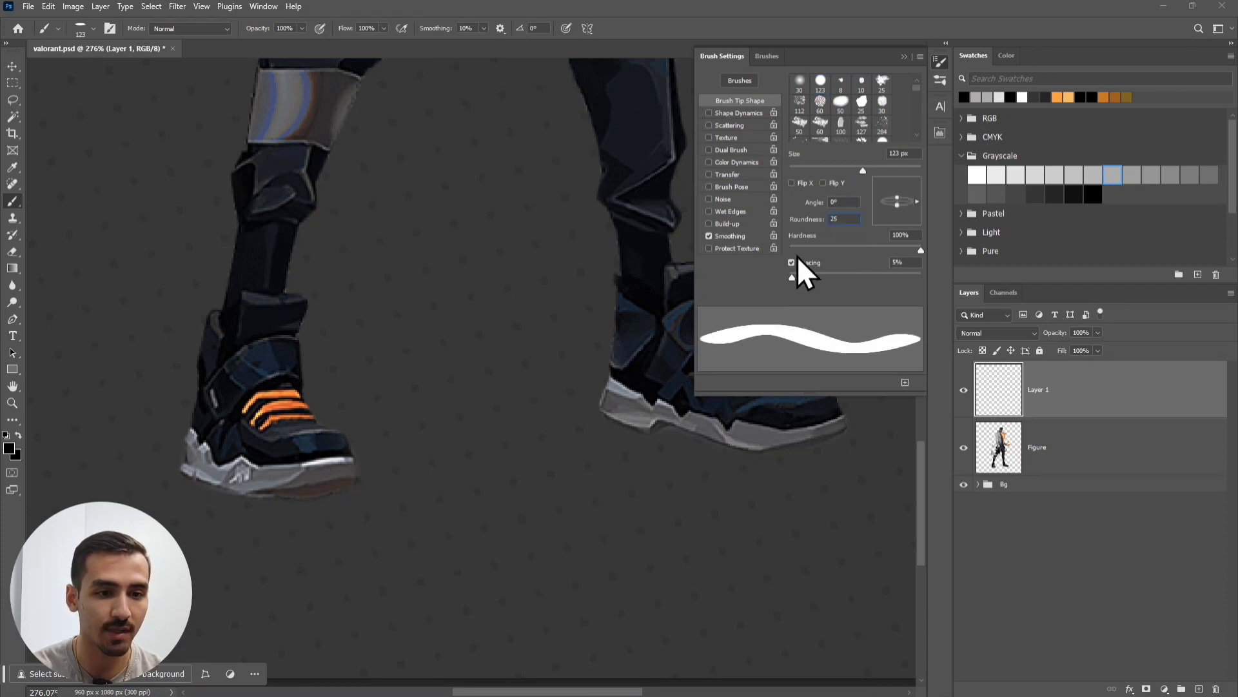
drag(859, 250, 768, 258)
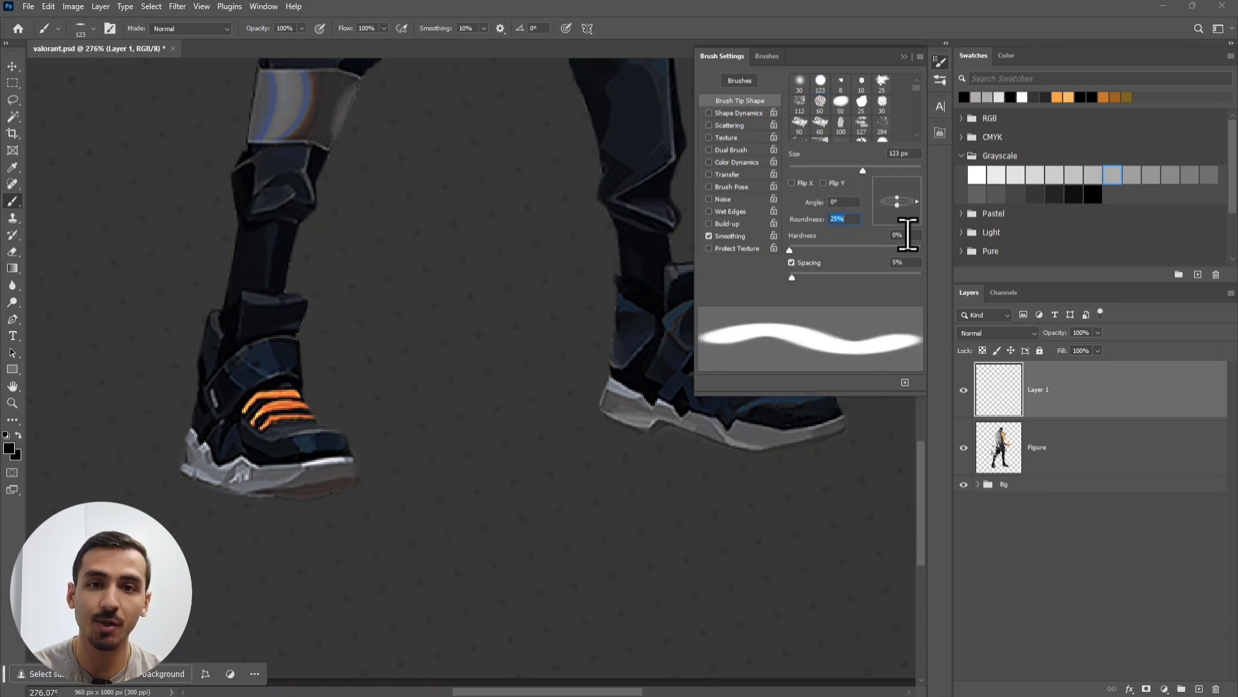
click(843, 220)
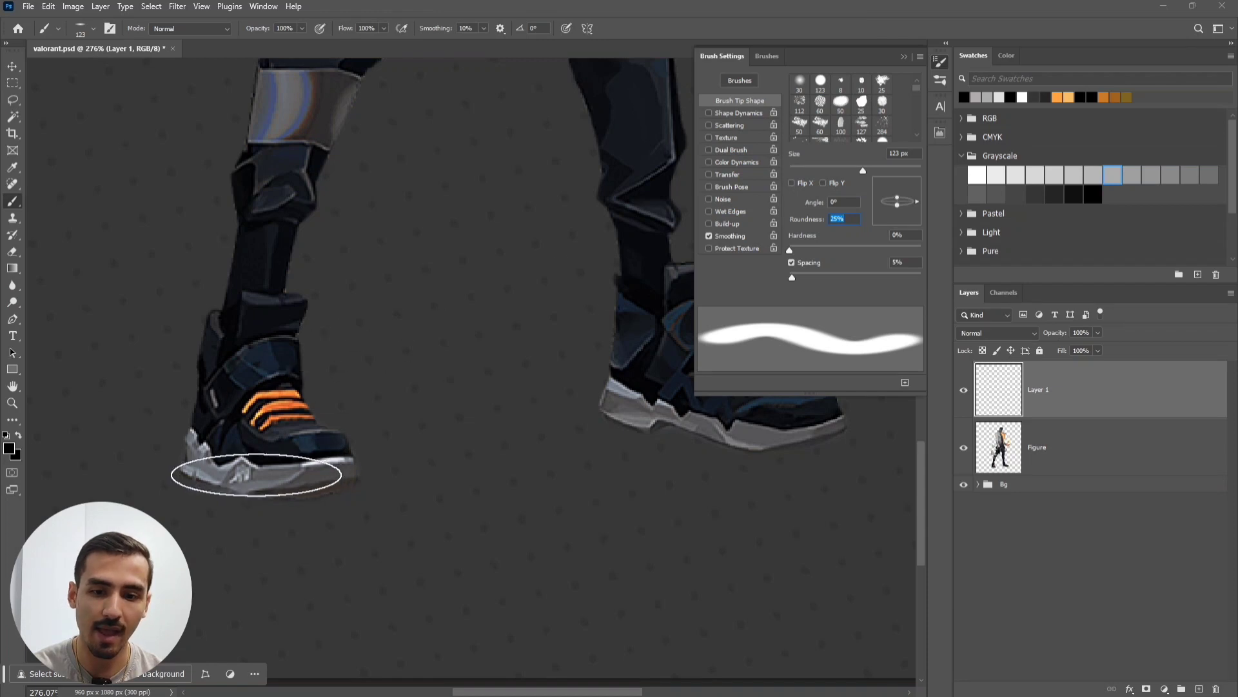
drag(812, 202, 816, 206)
text(-4)
key(Tab)
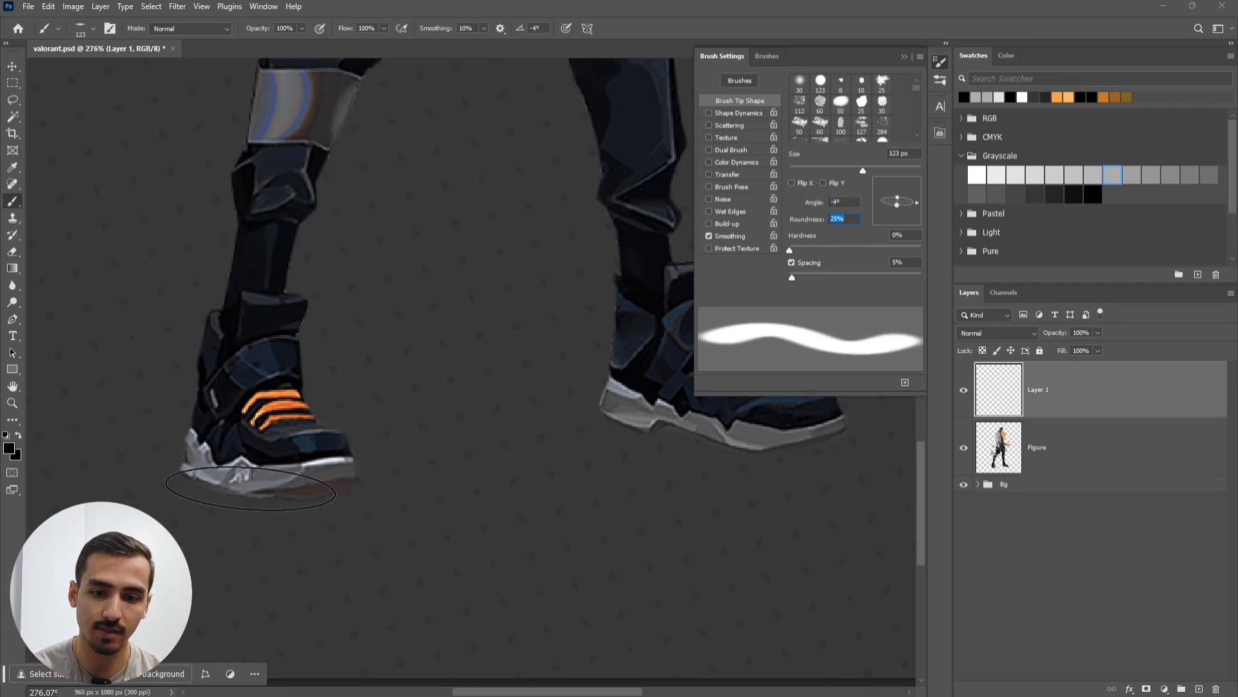
- Paint soft flattened shadows under both shoes with a 175 px then 250 px brush
key(bracketright)
key(bracketright)
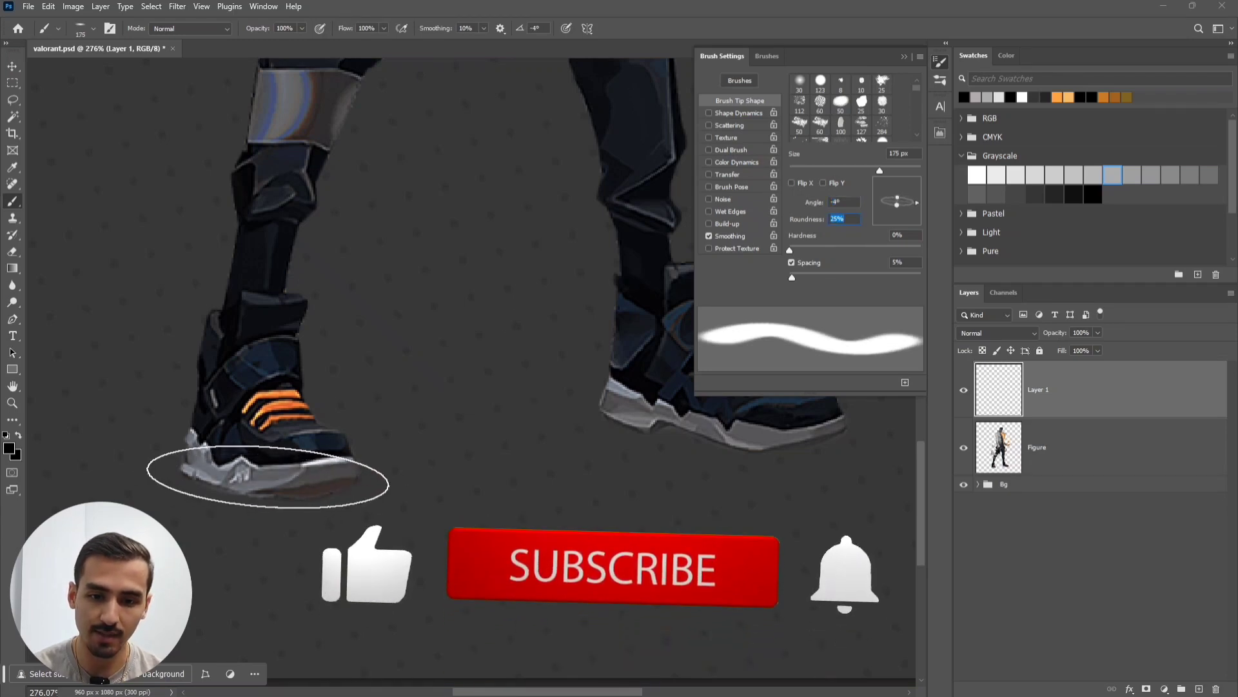
click(262, 481)
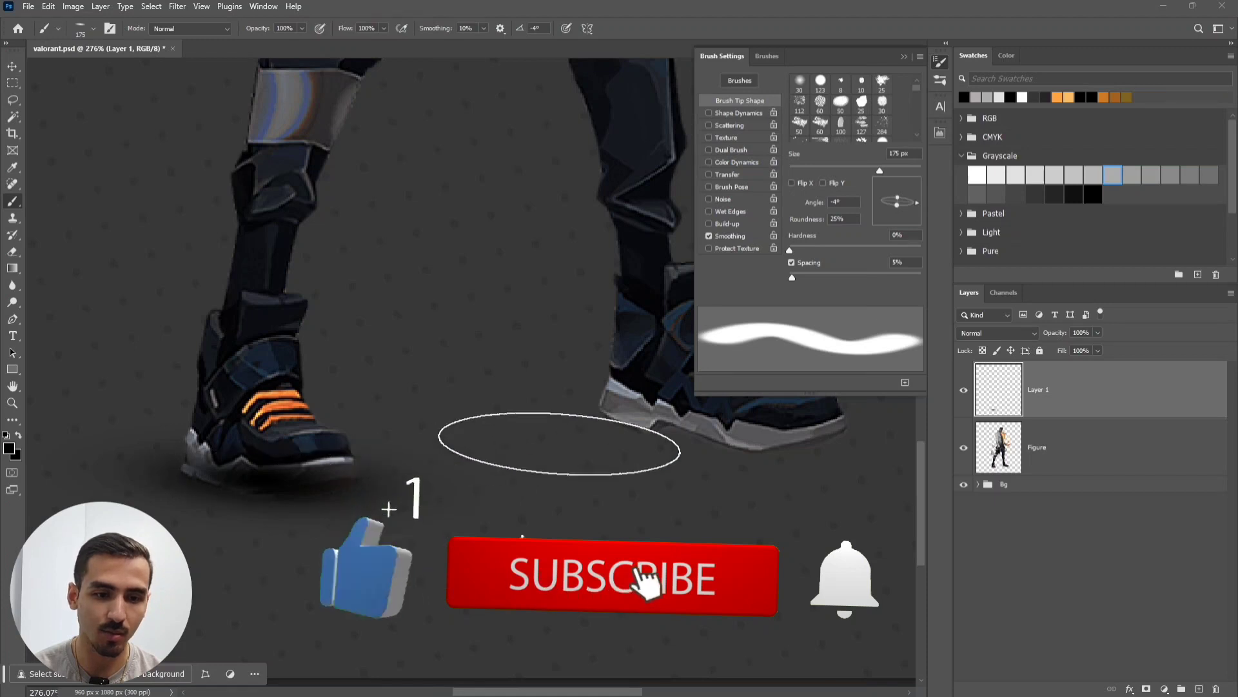
key(bracketright)
key(bracketright)
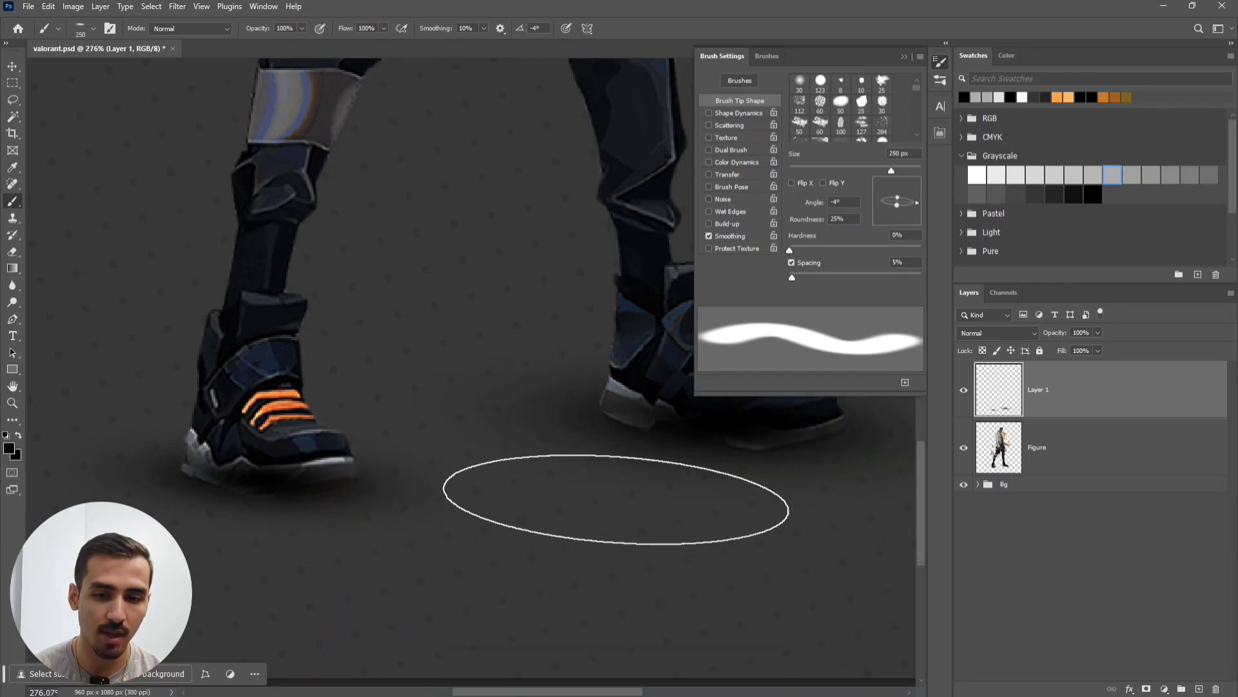
drag(613, 492, 488, 489)
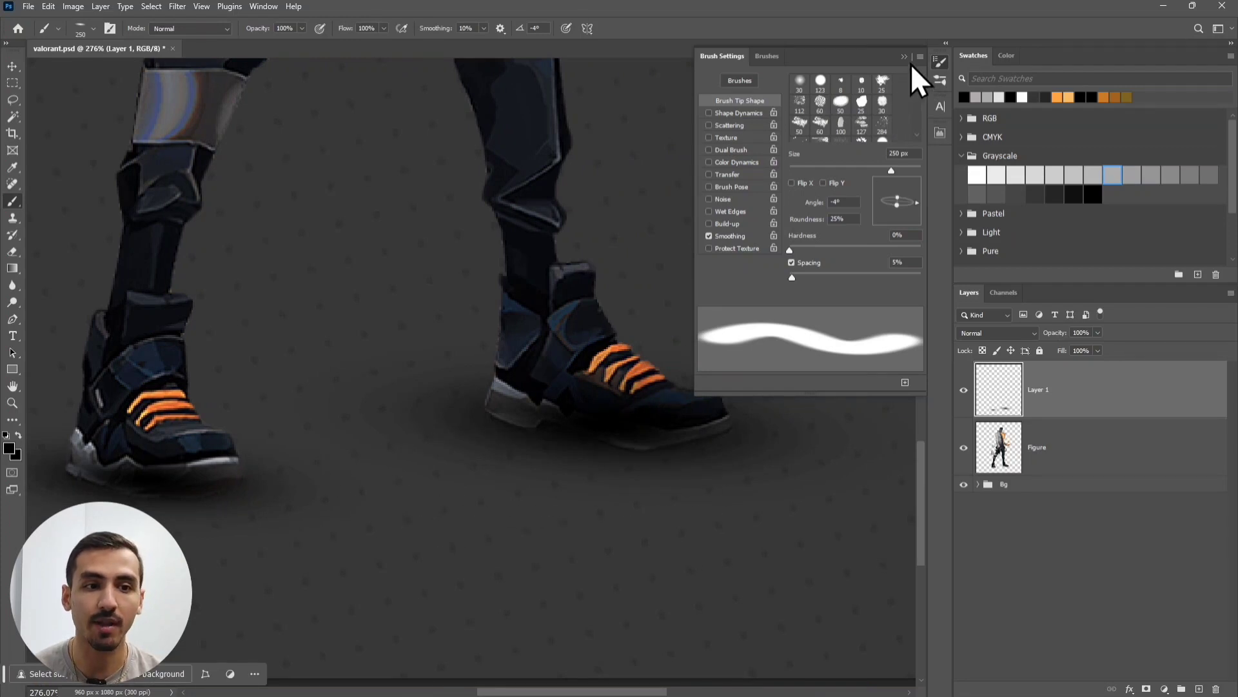
- Move the shadow layer beneath the Figure layer and view both shoes
click(906, 57)
key(v)
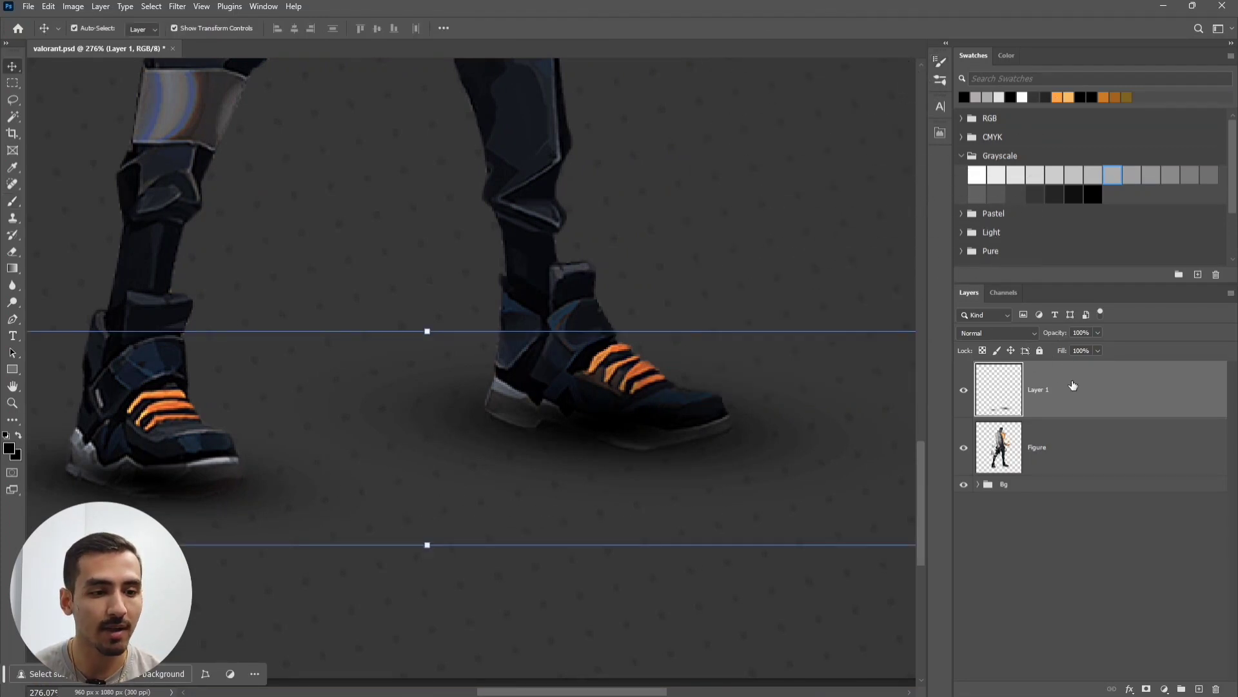
drag(1072, 385, 1064, 470)
click(1020, 565)
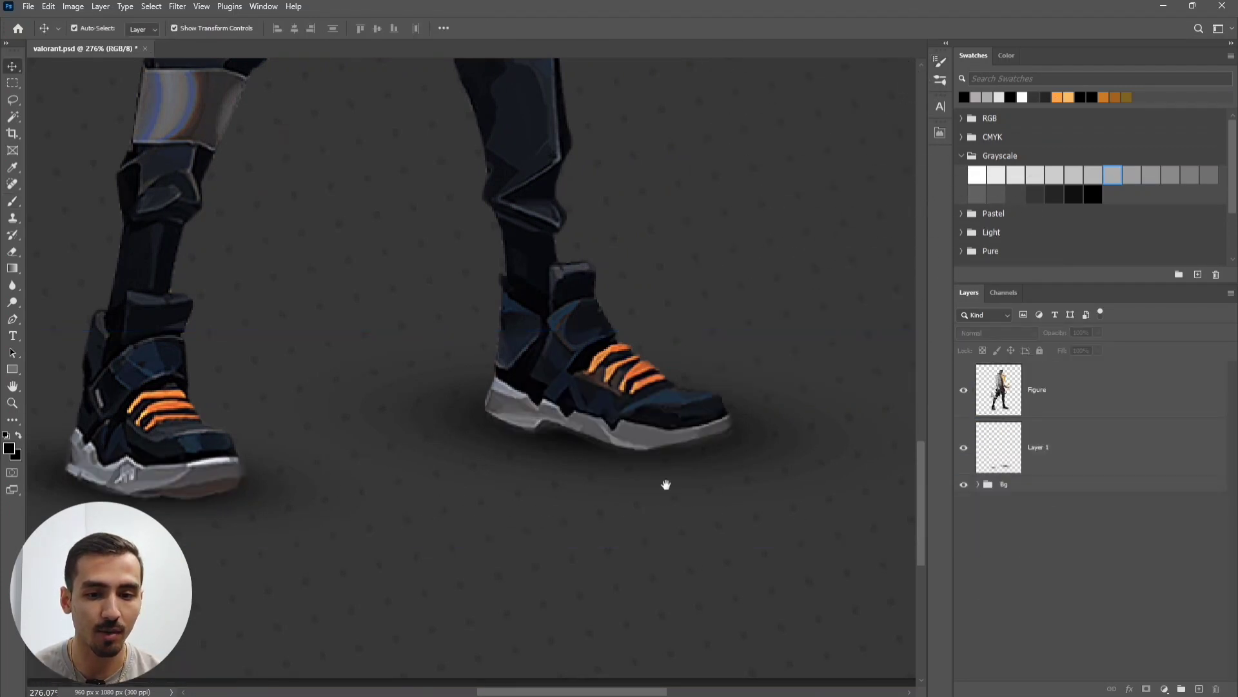
drag(588, 476, 677, 459)
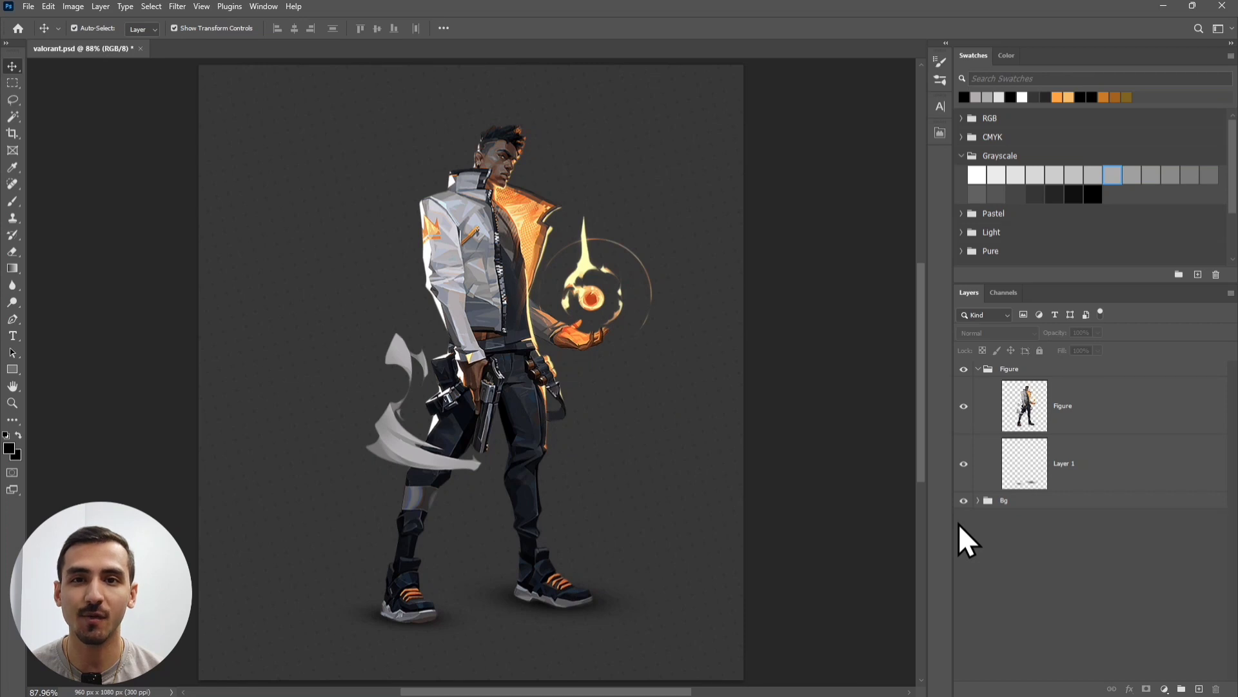
- On the Figure layer, draw a narrow rectangular marquee over the orange jacket lining
click(1090, 411)
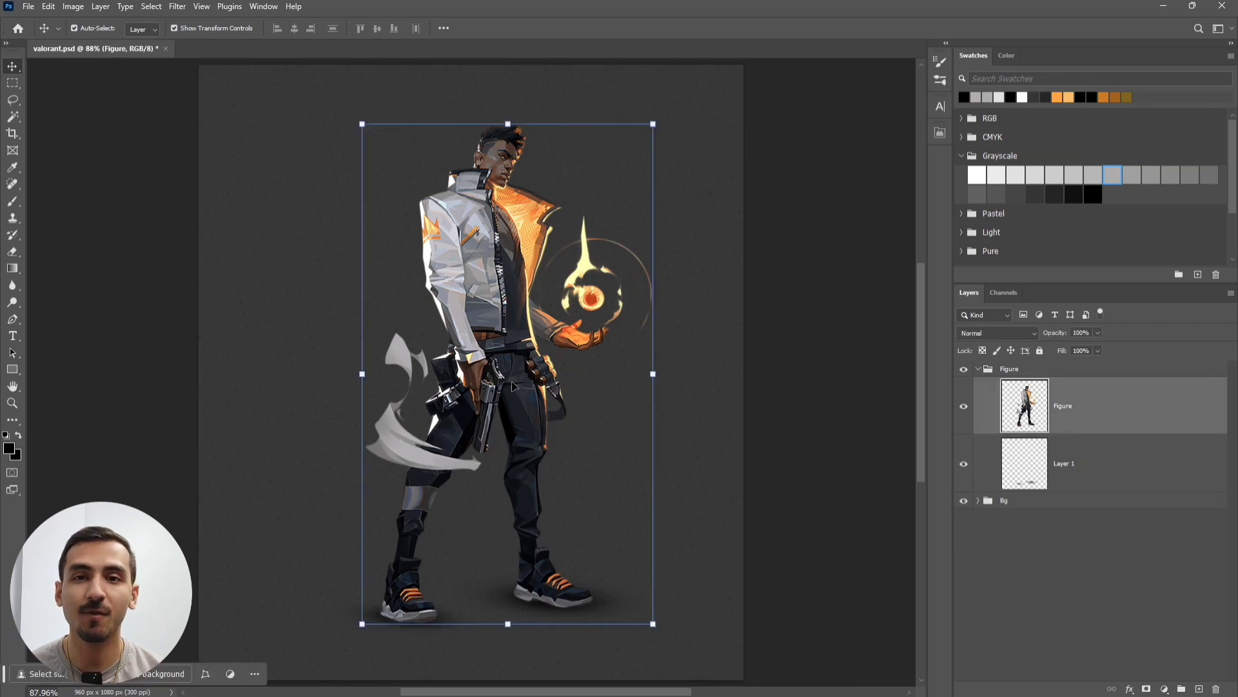
scroll(480, 252, up, 8)
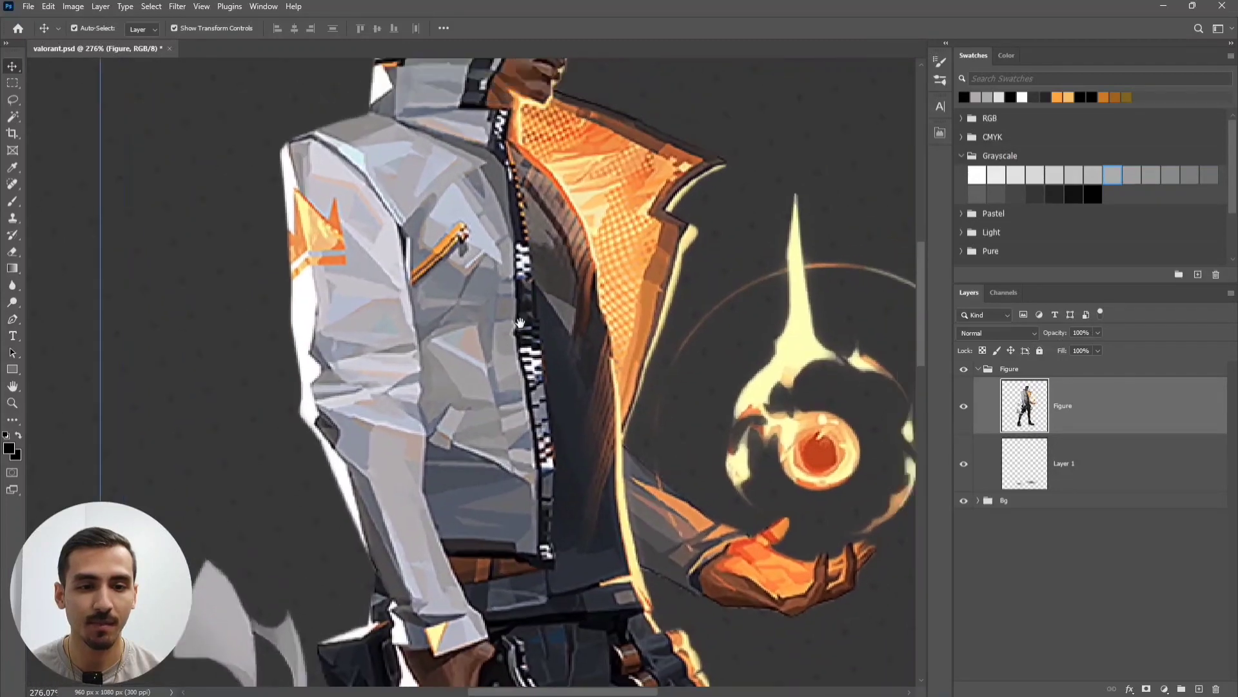
drag(569, 247, 521, 325)
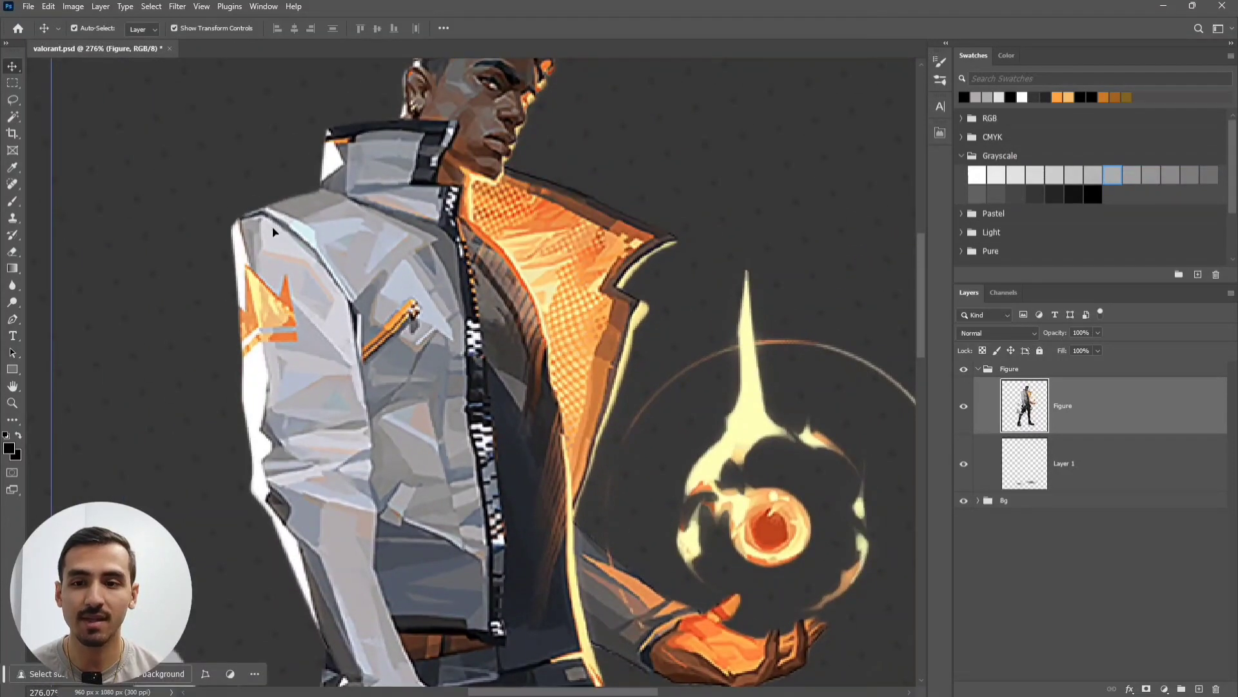
right_click(15, 84)
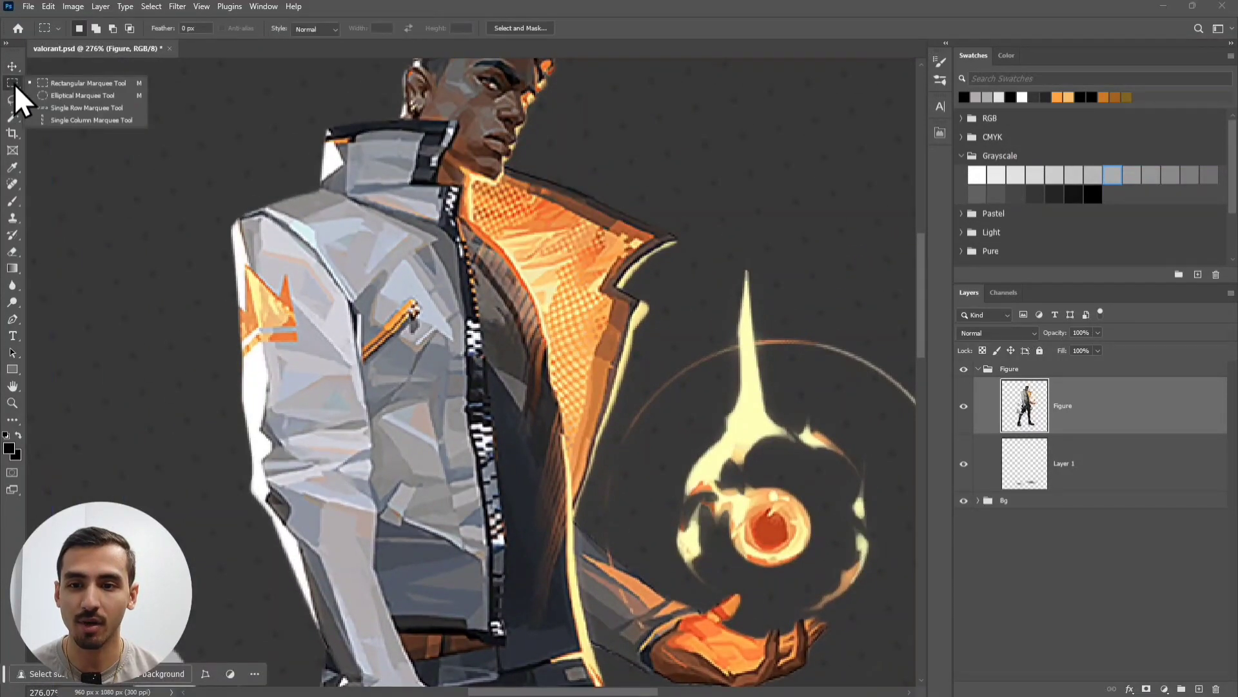
click(75, 89)
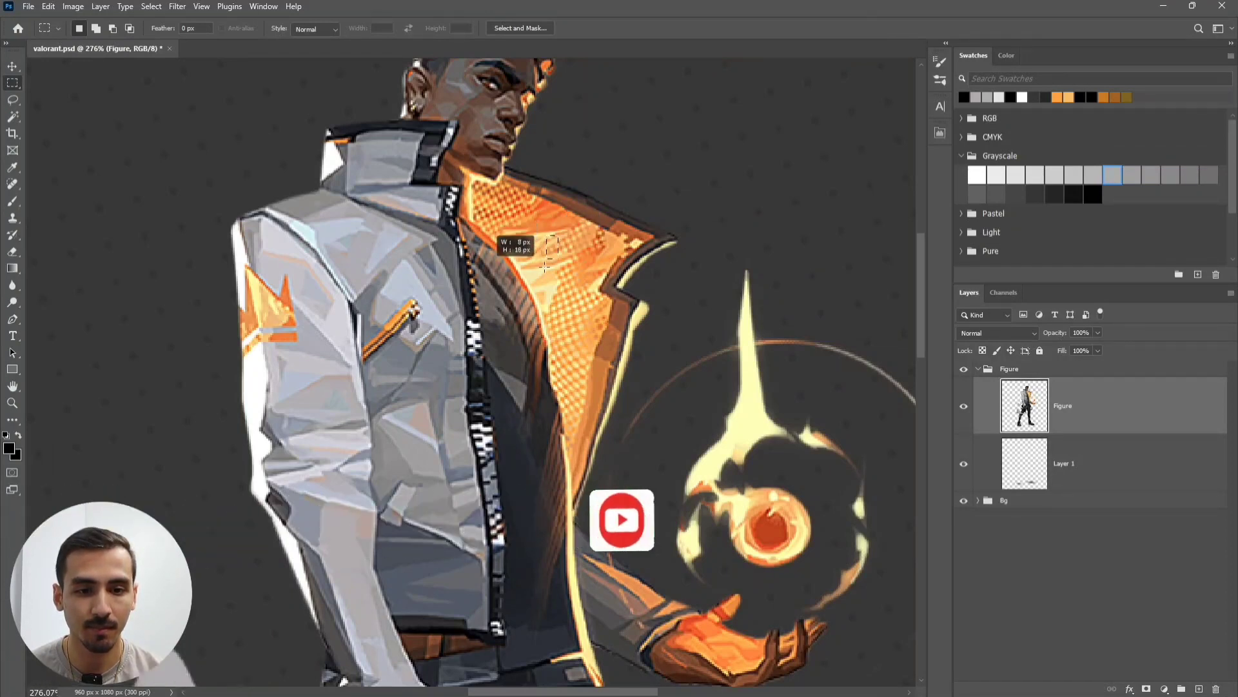
drag(543, 235, 547, 402)
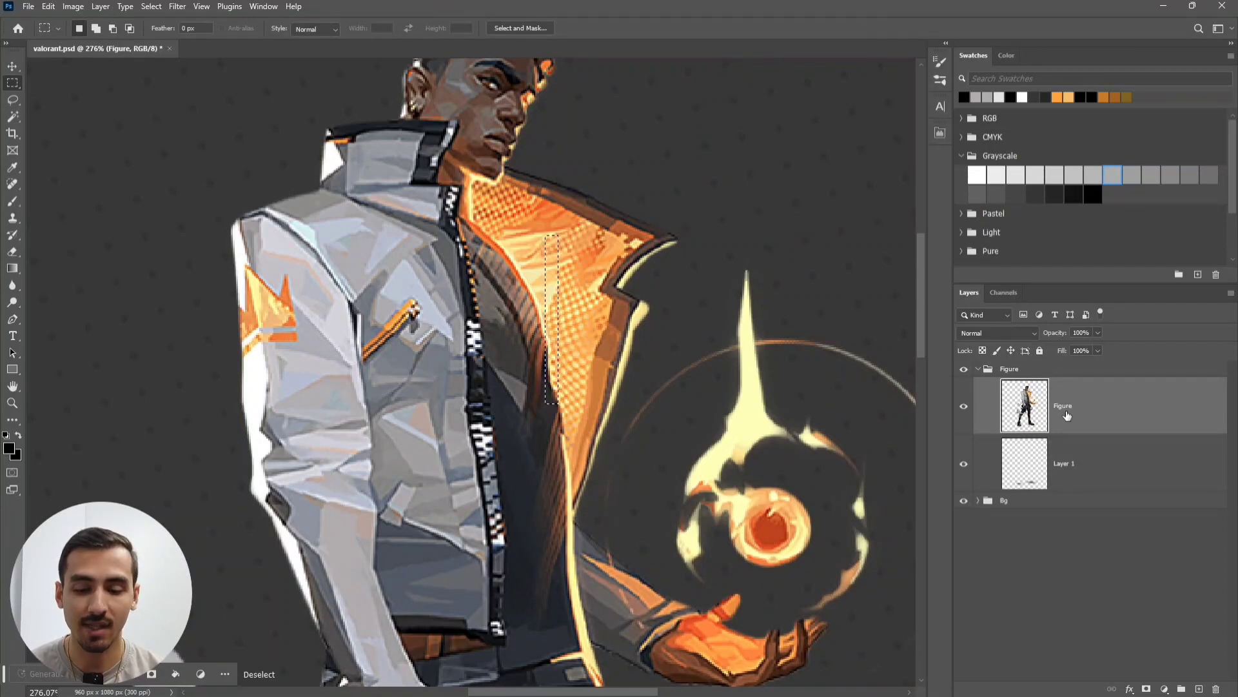
- Copy the lining strip onto a new Layer 2 and check it with the figure hidden
key(ctrl+j)
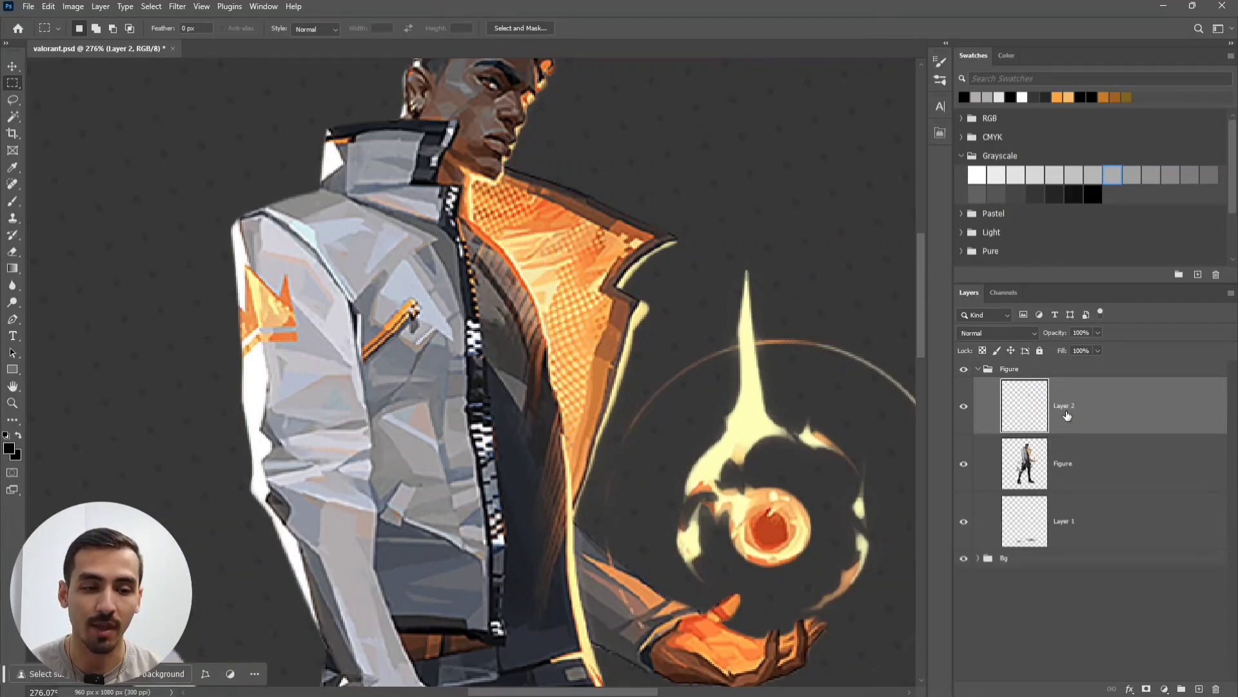
click(965, 466)
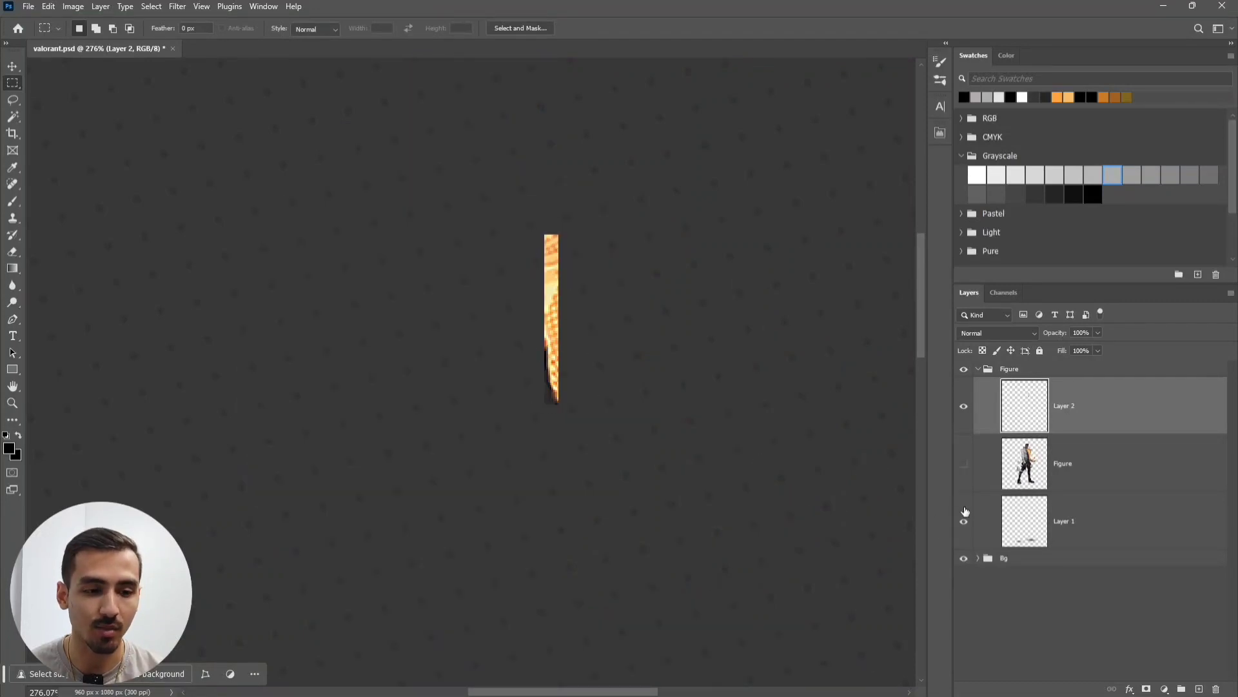
click(965, 464)
scroll(580, 361, down, 5)
drag(649, 395, 637, 358)
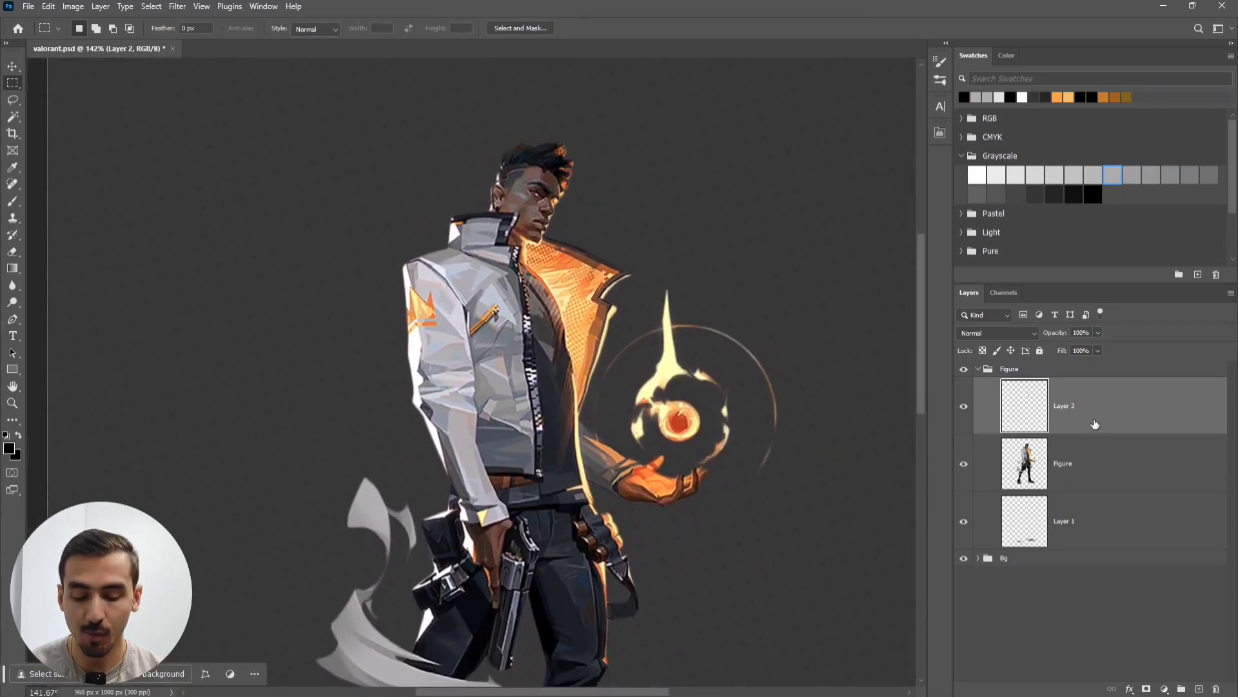
- Stretch the strip into a canvas-wide horizontal orange streak and nudge it slightly left
key(ctrl+t)
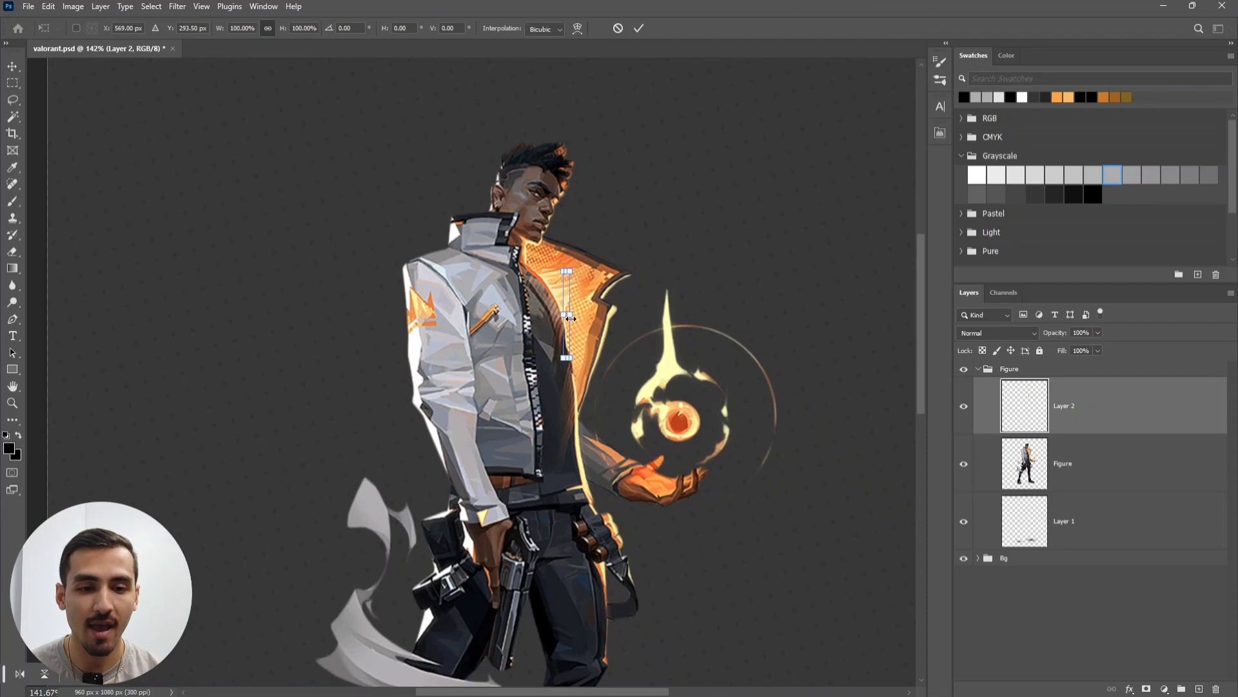
mouse_move(570, 318)
mouse_down()
mouse_move(925, 318)
mouse_move(566, 341)
mouse_up()
scroll(461, 355, down, 3)
drag(318, 350, 473, 354)
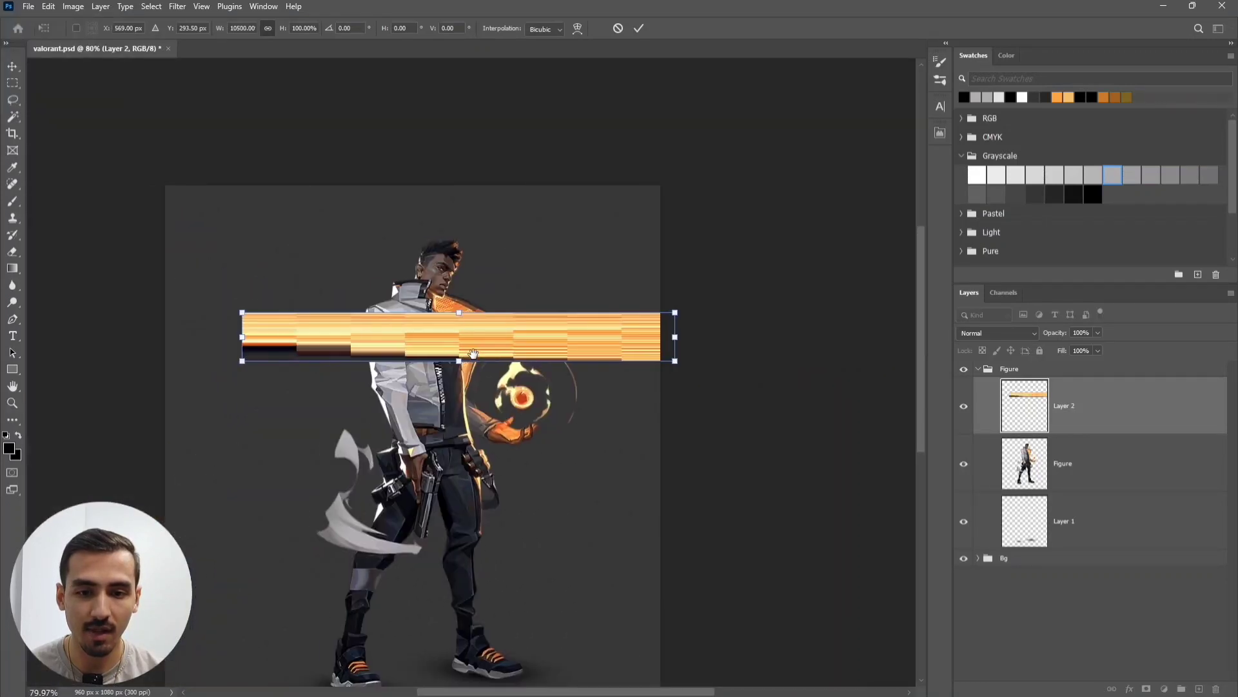
drag(242, 337, 200, 336)
click(634, 29)
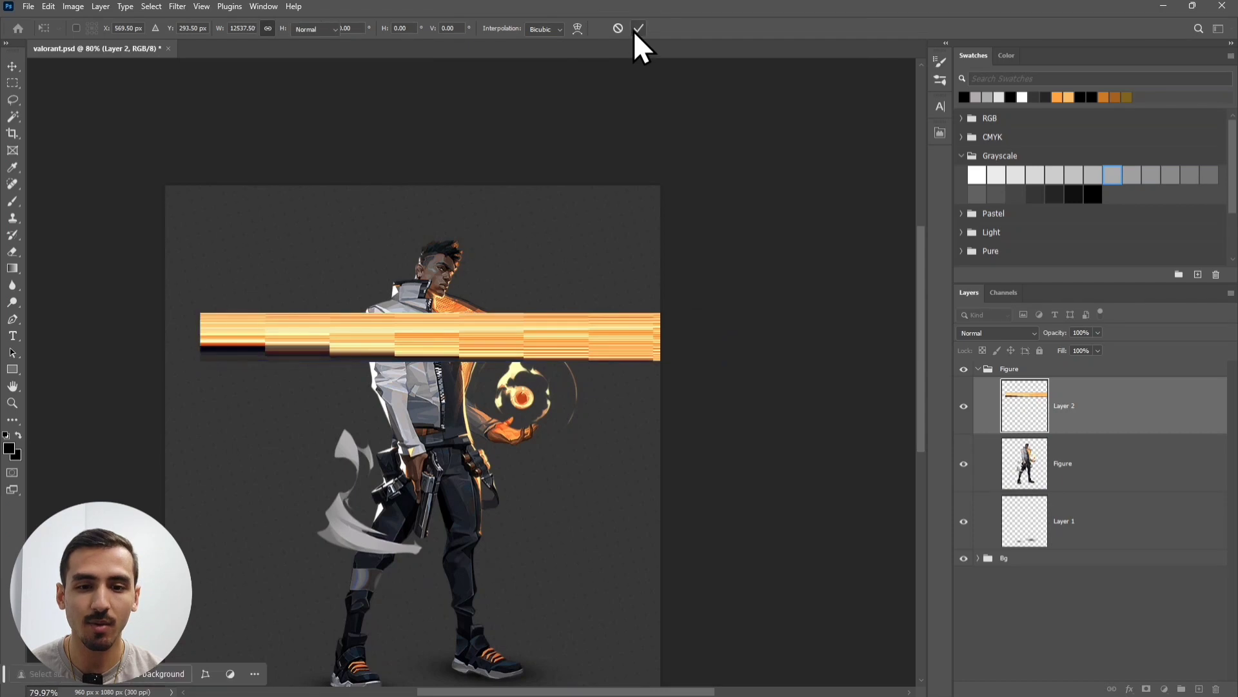
scroll(333, 339, up, 2)
drag(543, 335, 493, 334)
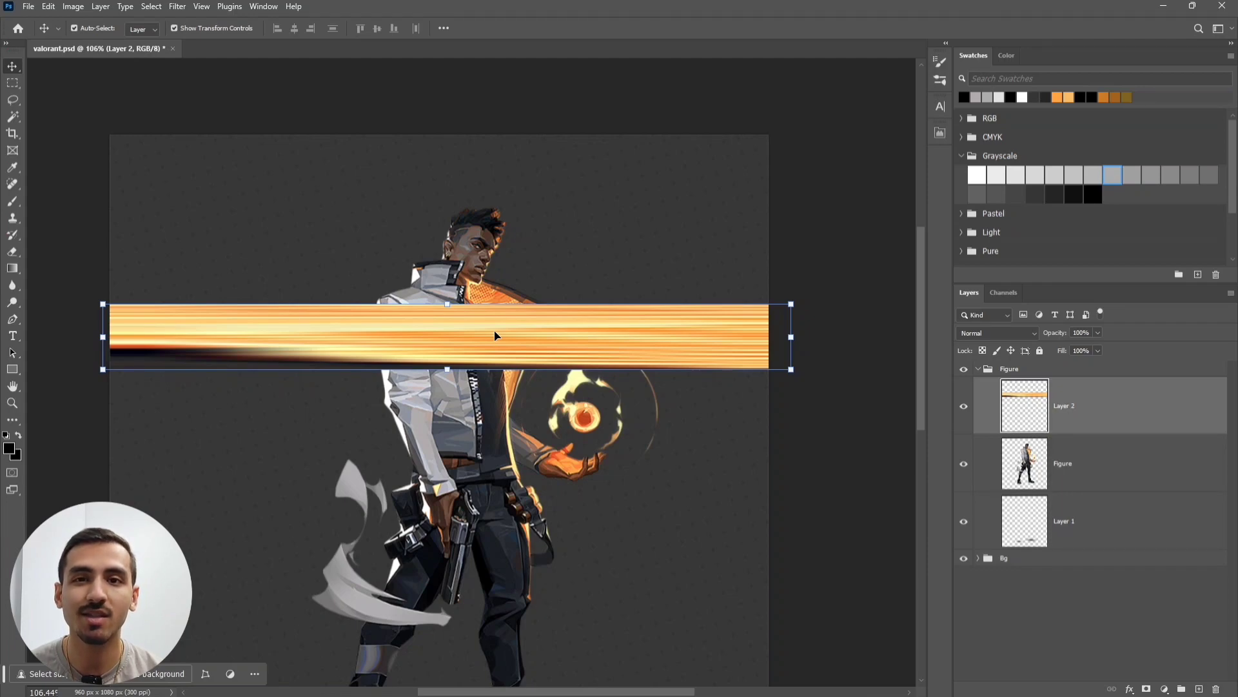
scroll(495, 336, up, 2)
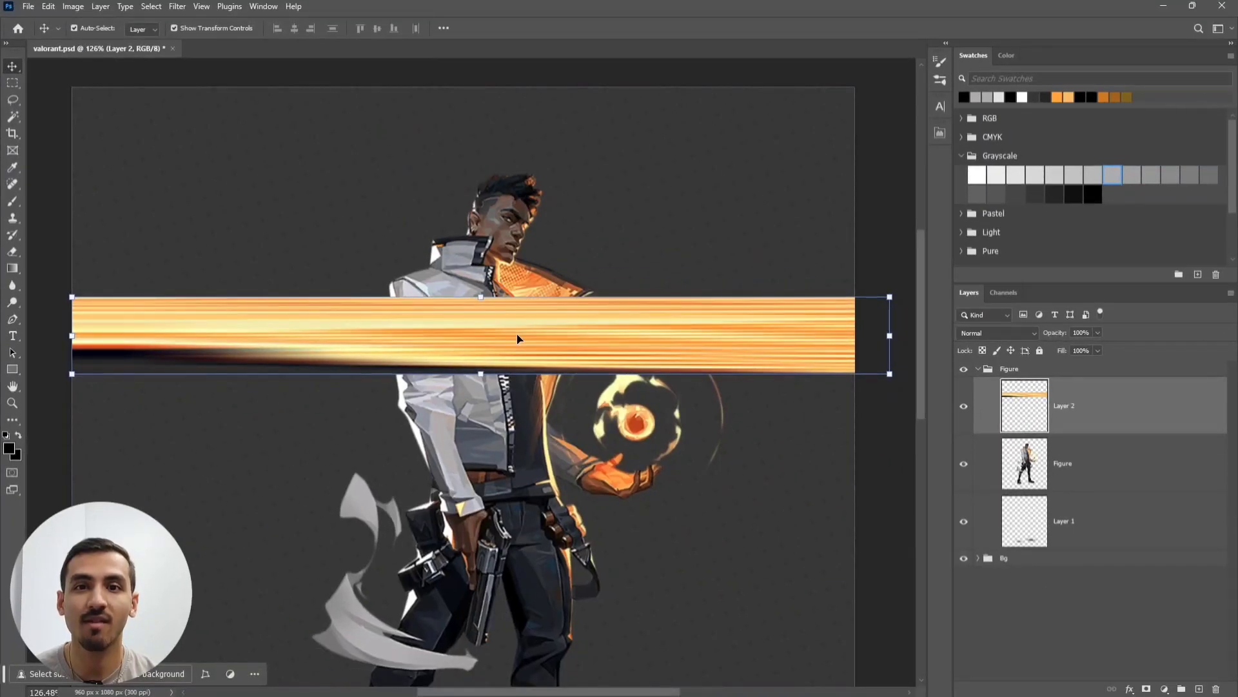
key(ctrl+t)
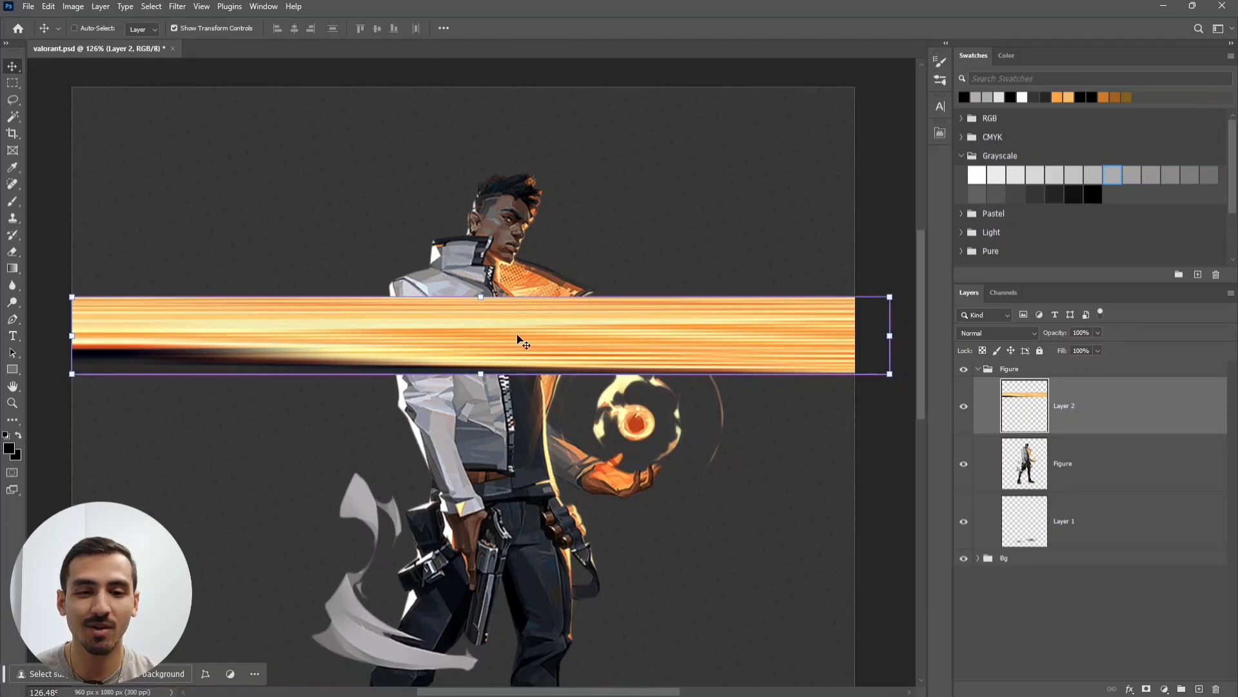
- Put the orange streak into Warp mode, try bends, then undo them back to flat
right_click(517, 338)
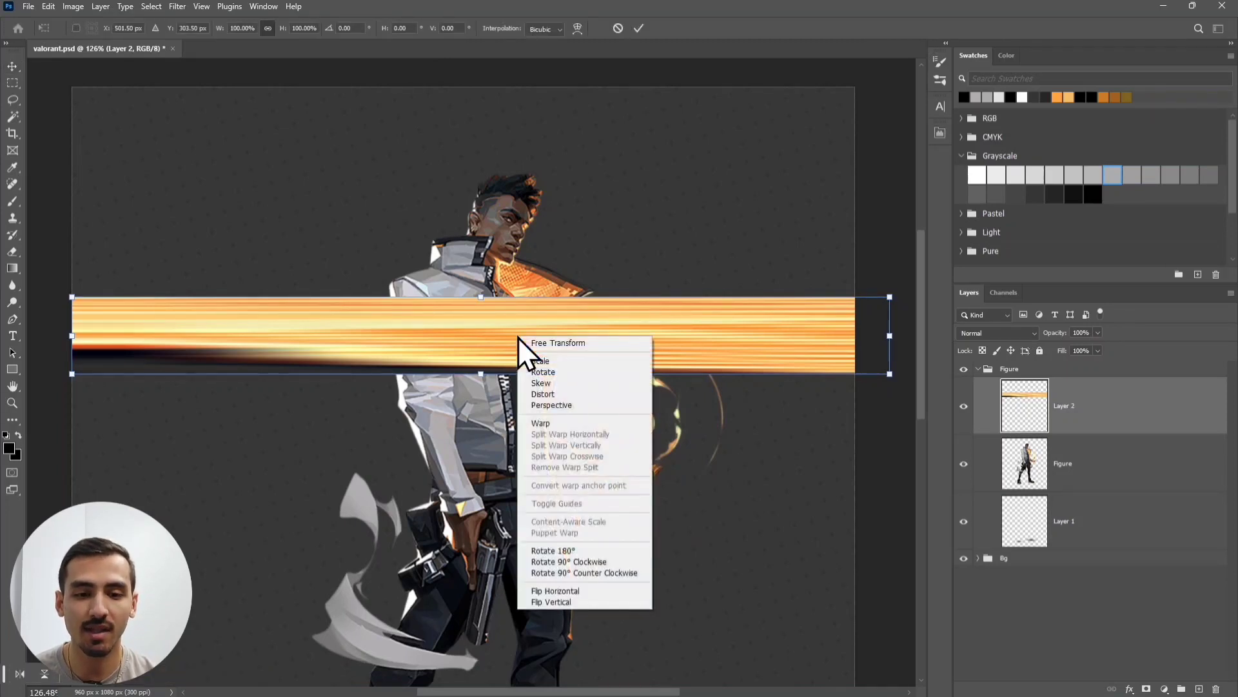
click(567, 425)
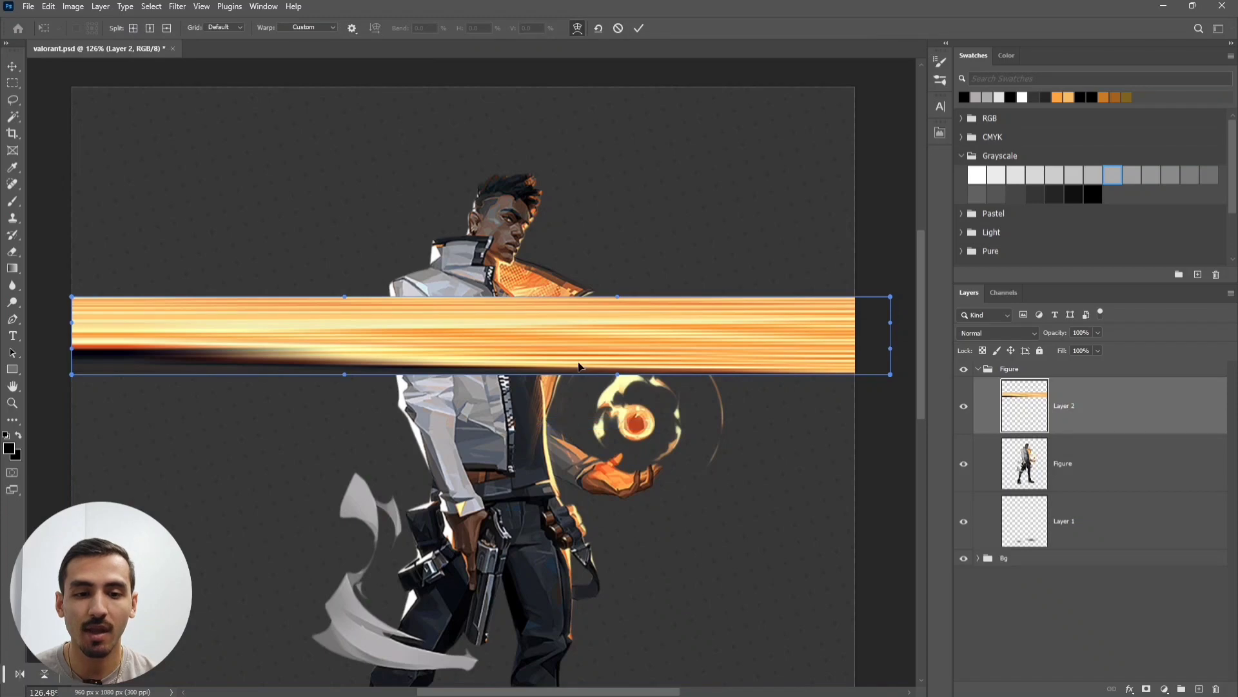
drag(606, 336, 796, 160)
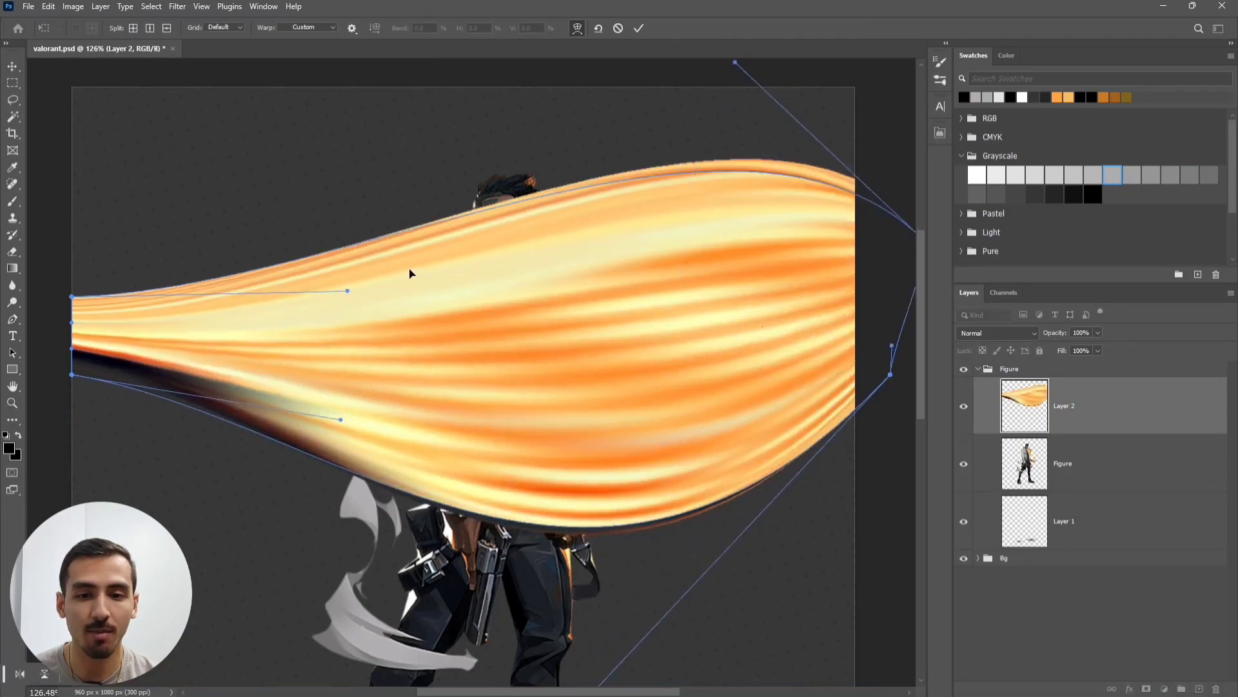
drag(386, 253, 357, 191)
drag(261, 406, 242, 479)
key(ctrl+z)
key(ctrl+z)
key(ctrl+z)
key(ctrl+z)
key(ctrl+z)
key(ctrl+z)
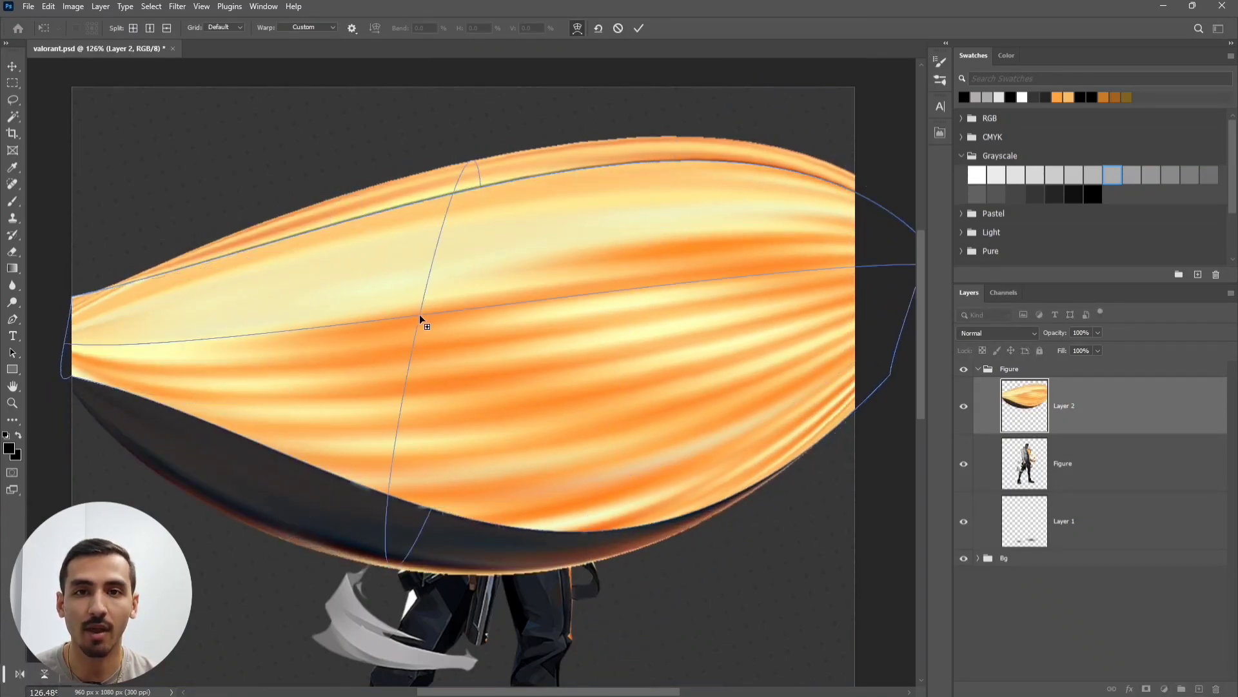
key(ctrl+z)
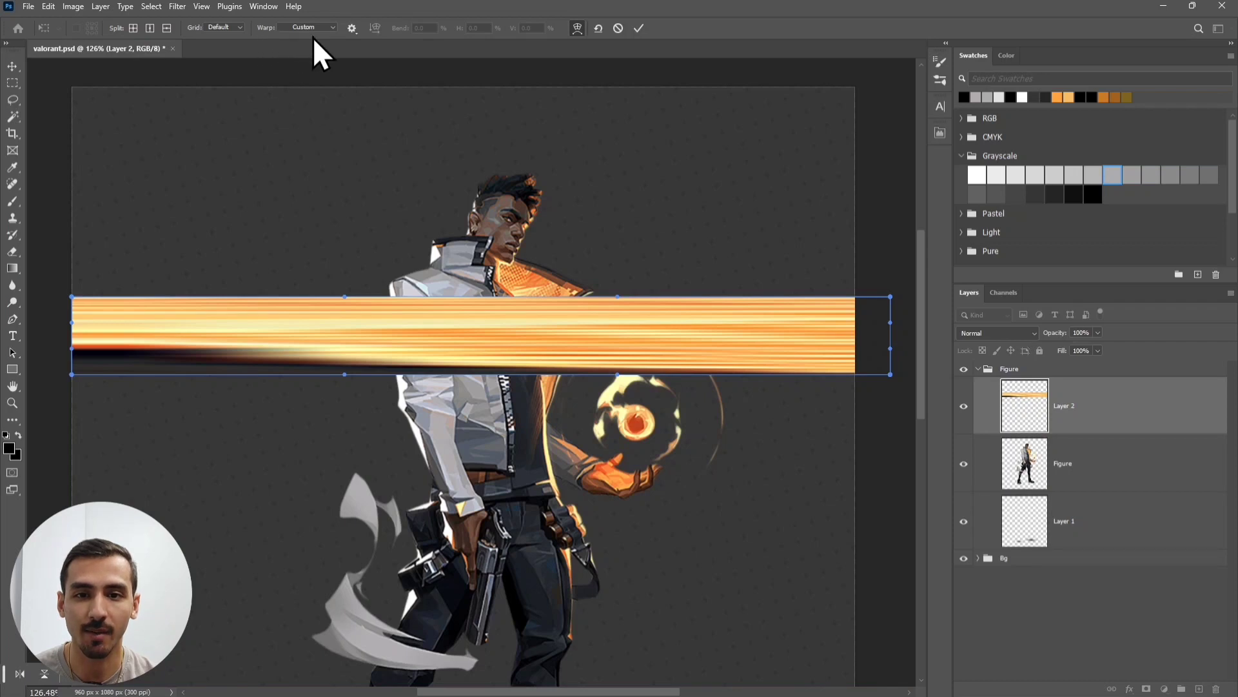
- Try several warp styles on the orange streak, including Fisheye and Cylinder, then settle on Arc
click(334, 28)
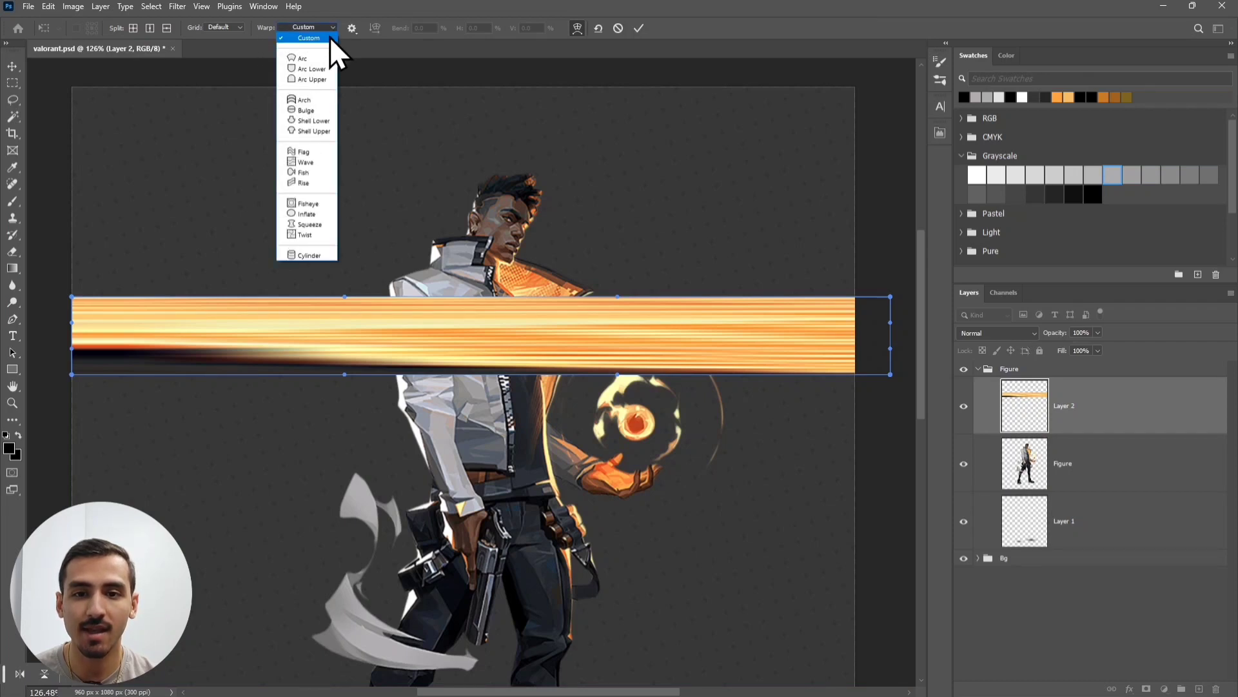
click(319, 57)
click(325, 29)
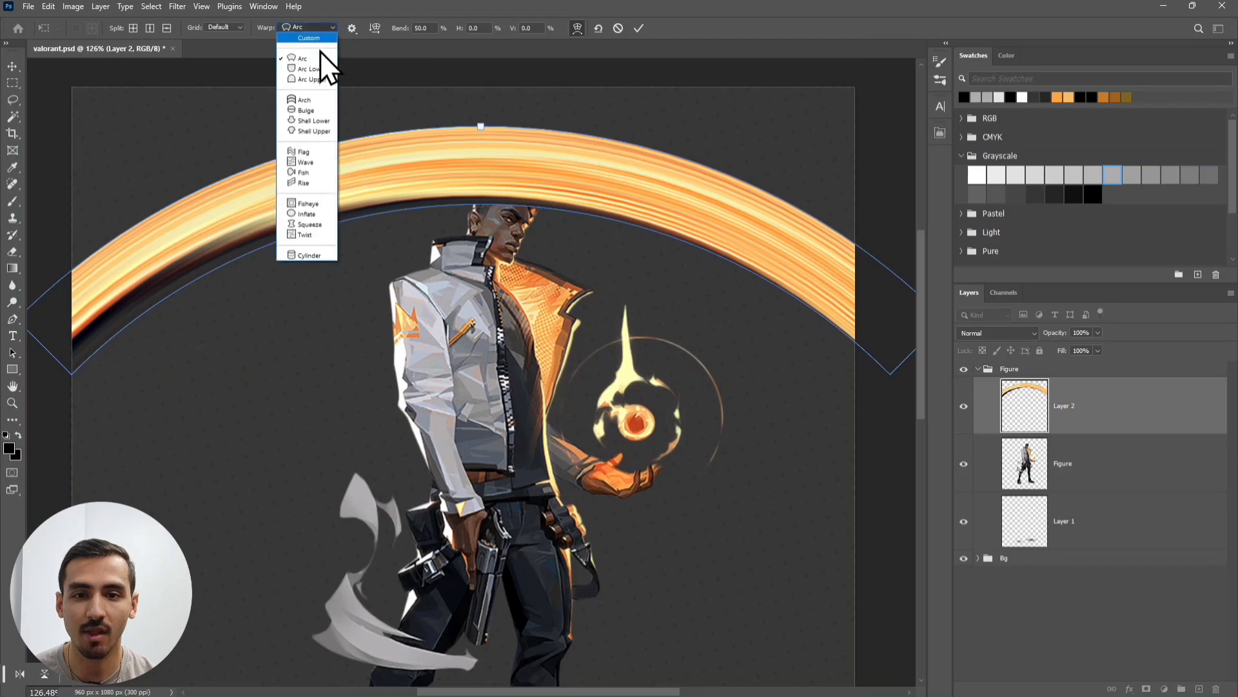
click(315, 69)
click(317, 28)
click(317, 152)
click(326, 28)
click(319, 203)
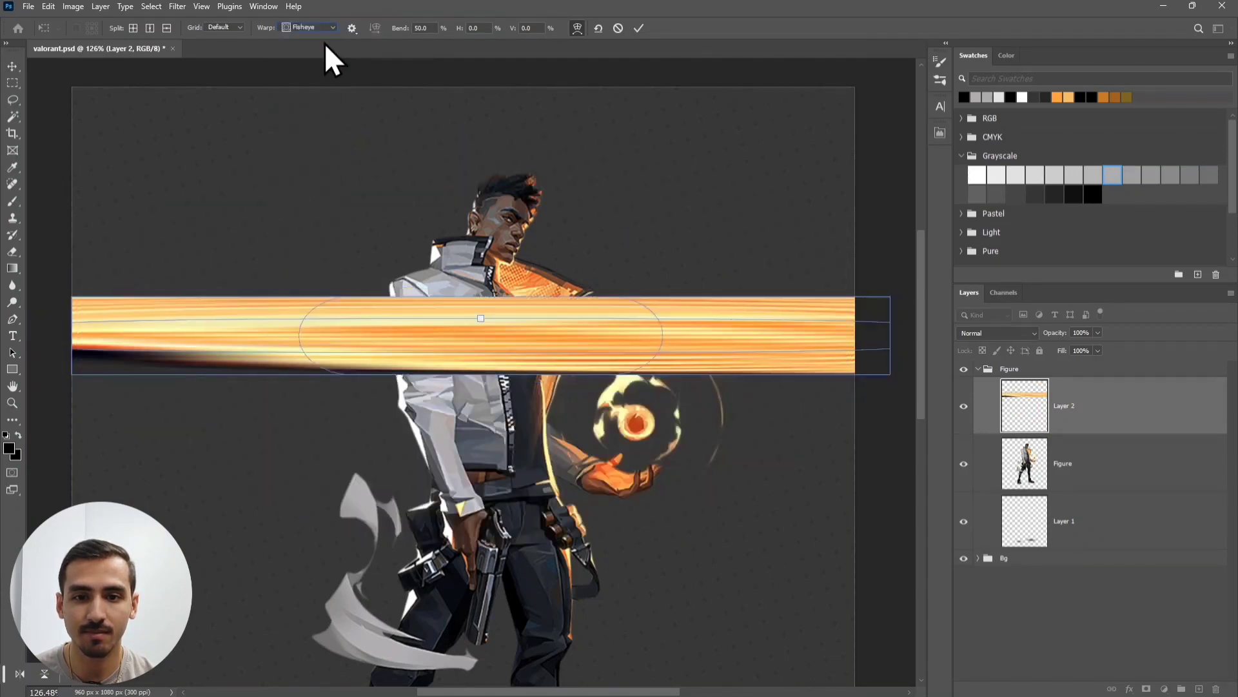
click(321, 29)
click(314, 235)
click(308, 28)
click(313, 257)
click(311, 29)
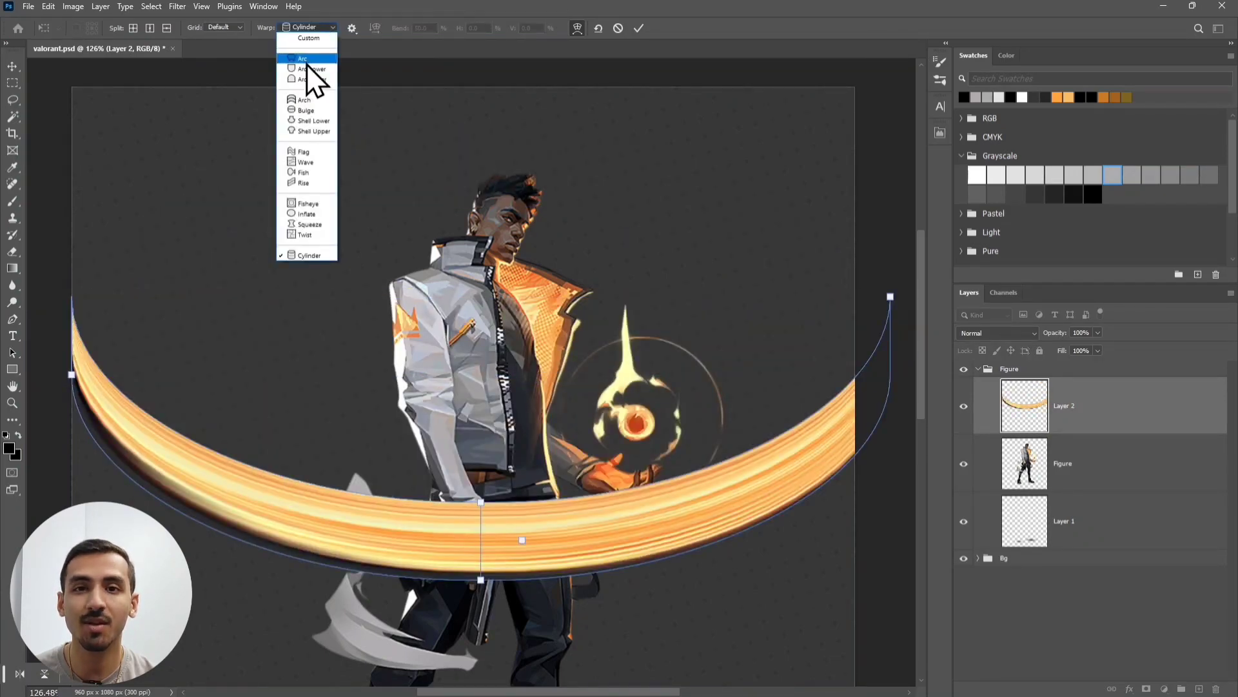
click(311, 59)
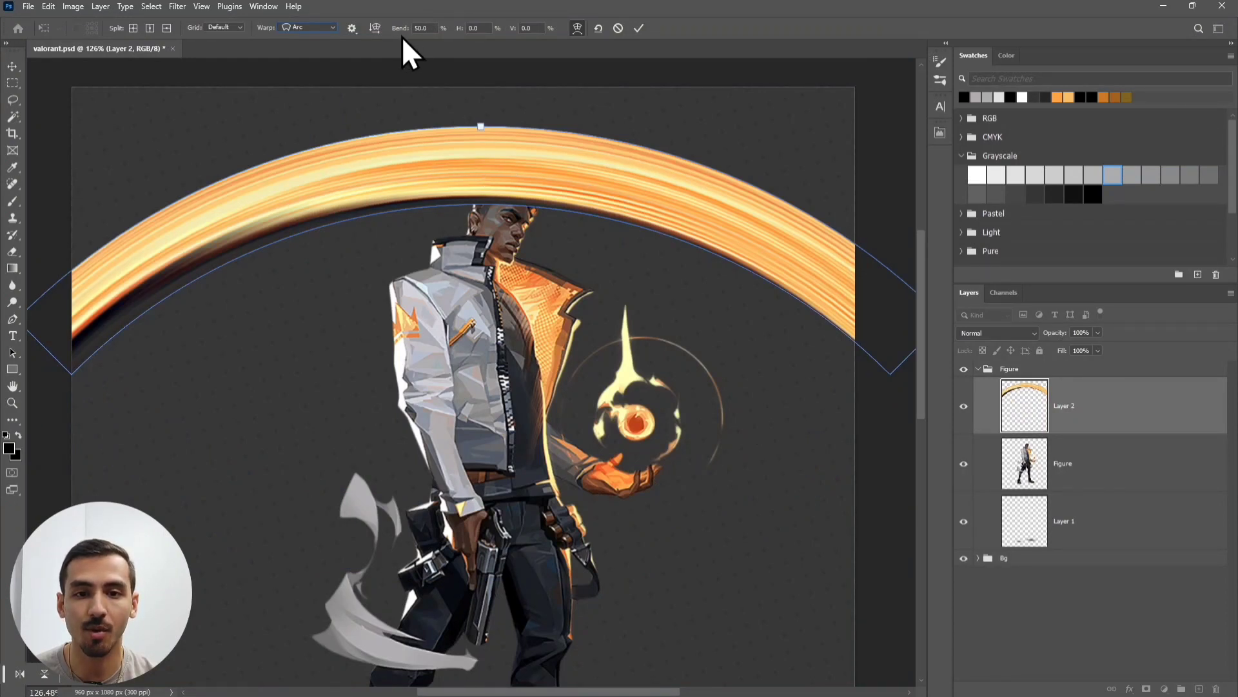
- Set the Arc warp's Bend to 100 and horizontal distortion to 100, then apply it
double_click(428, 31)
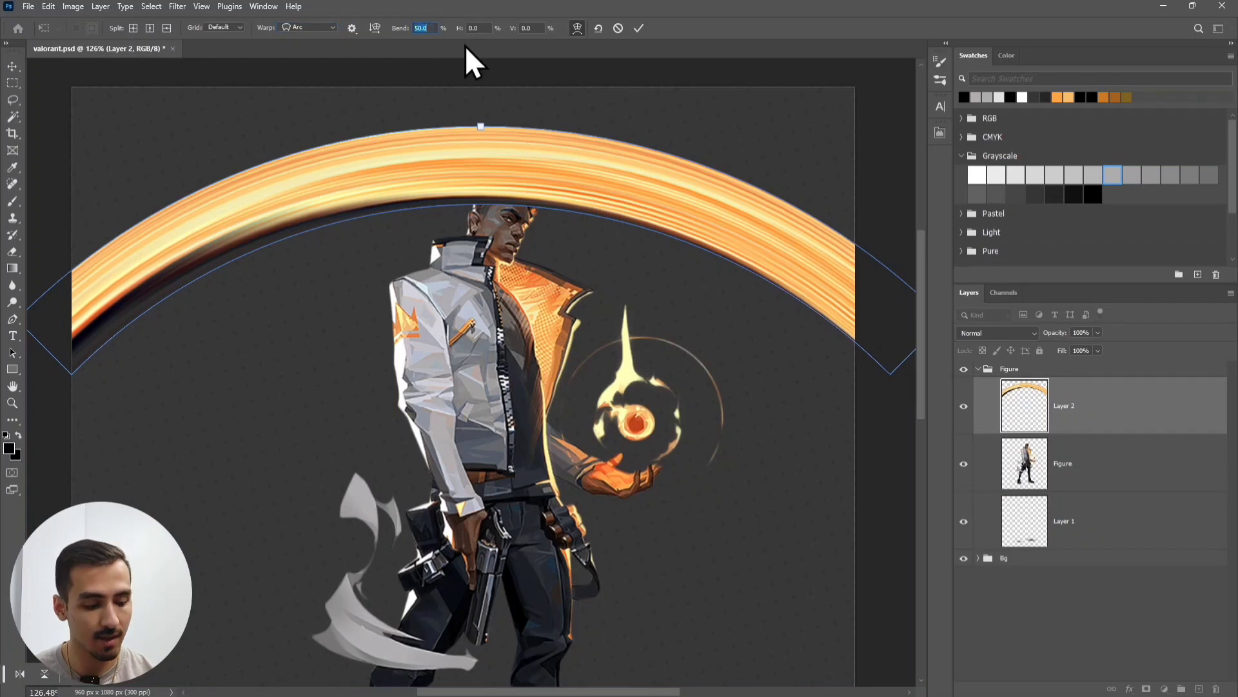
text(100)
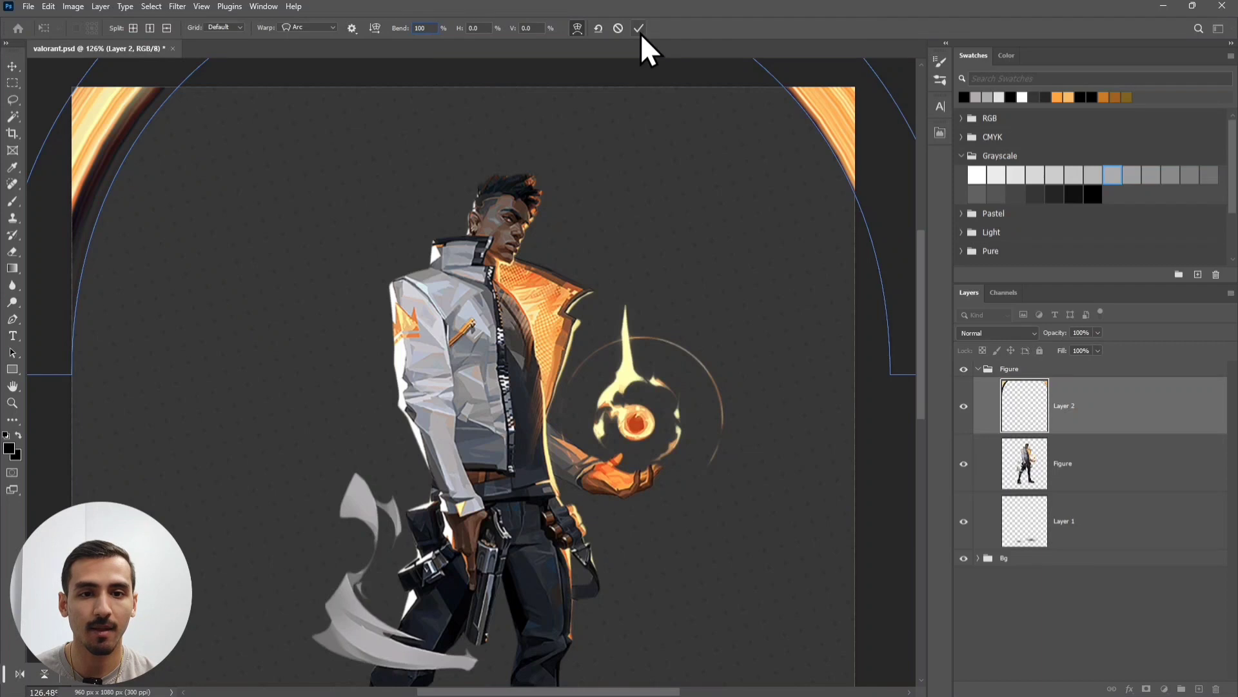
double_click(485, 28)
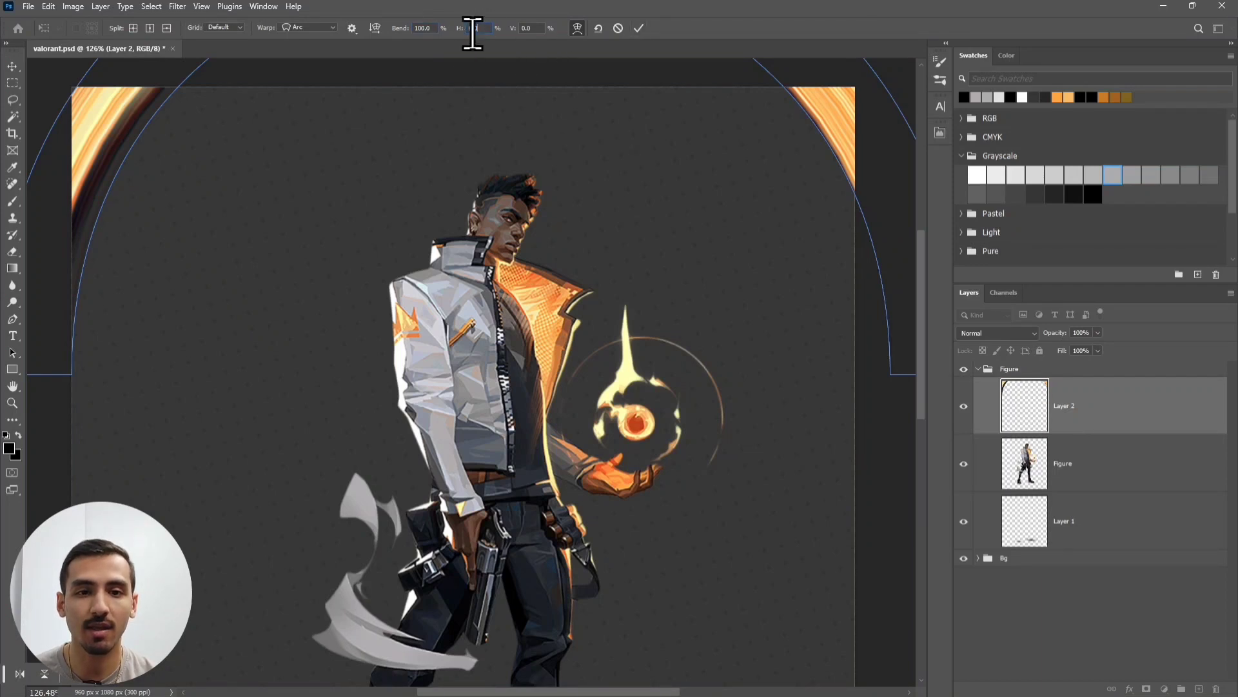
text(100)
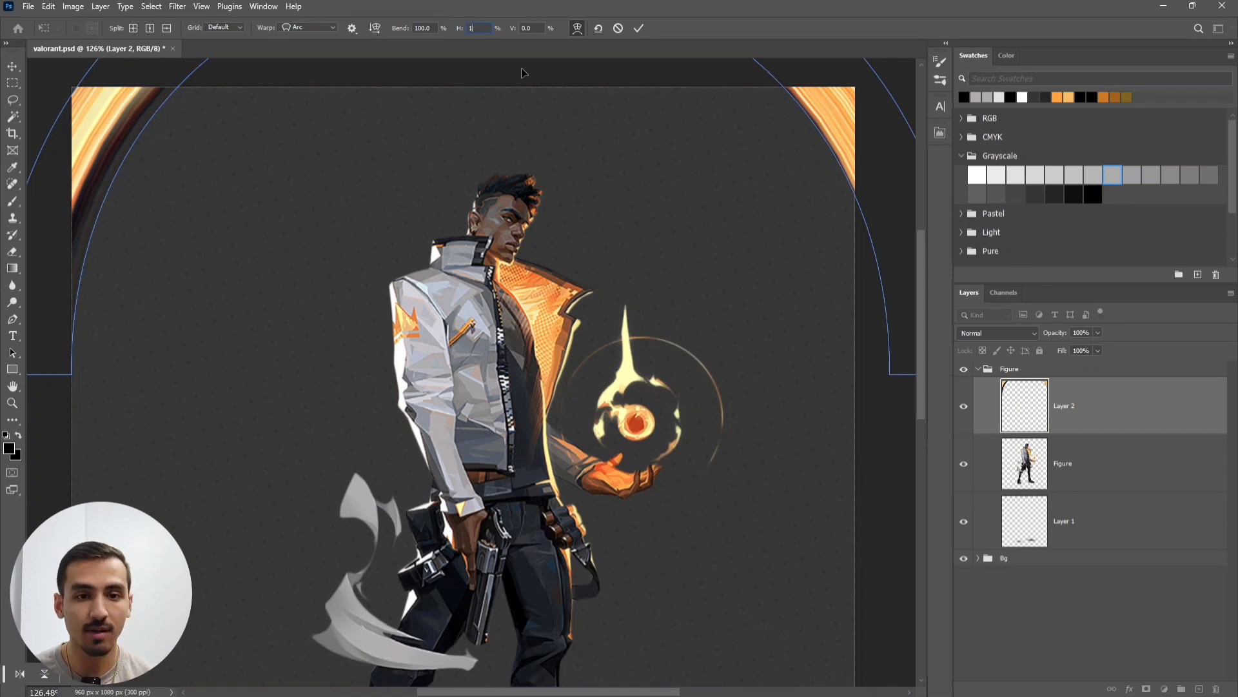
click(638, 28)
scroll(669, 125, down, 4)
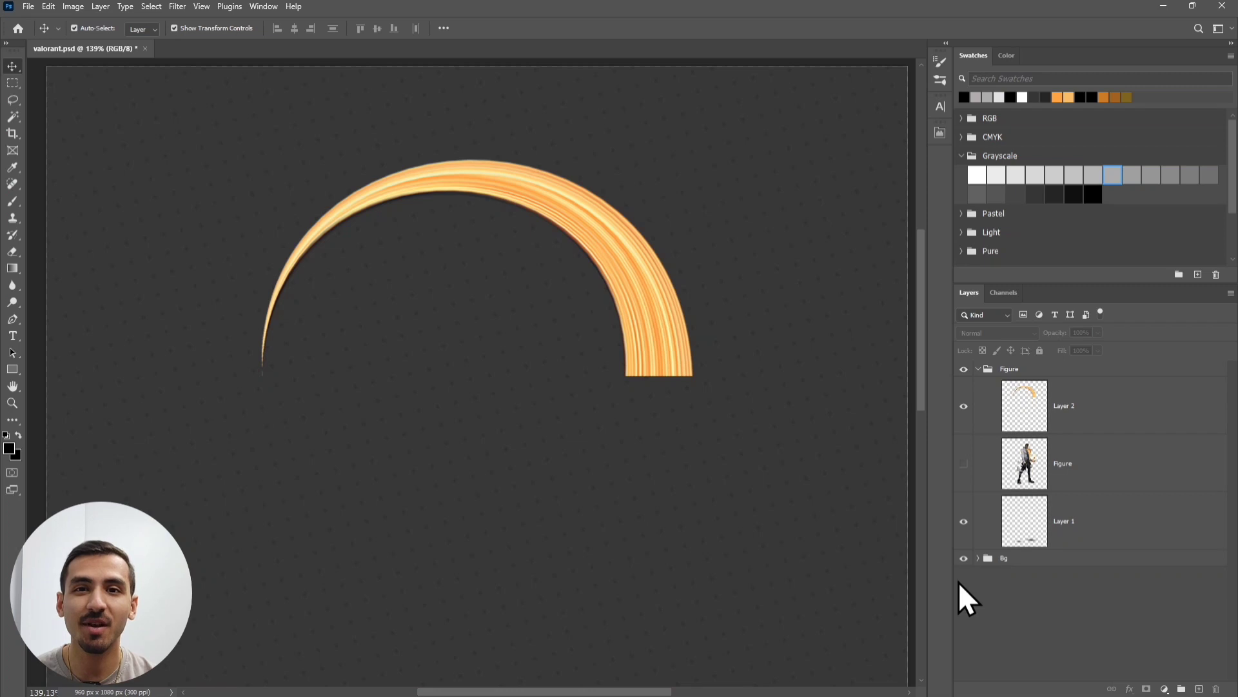
- Duplicate the orange arc layer, flip the copy vertically and move it down to close the ring
click(651, 346)
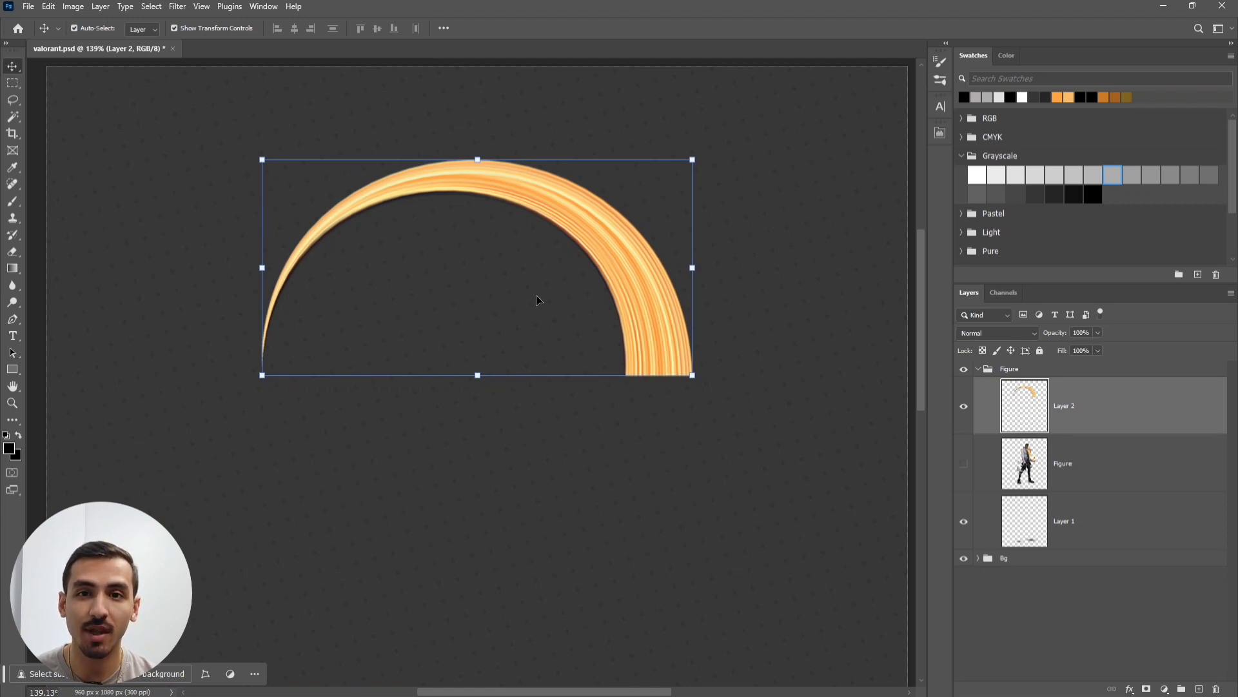
key(ctrl+j)
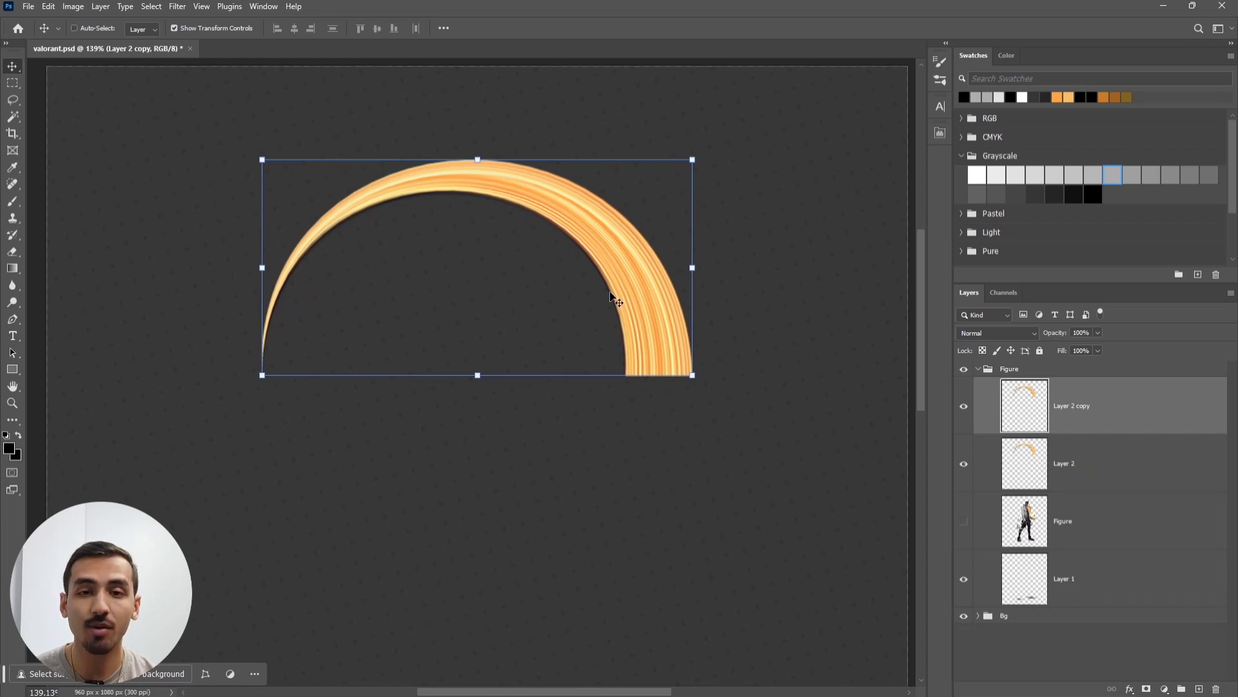
key(ctrl+t)
right_click(611, 295)
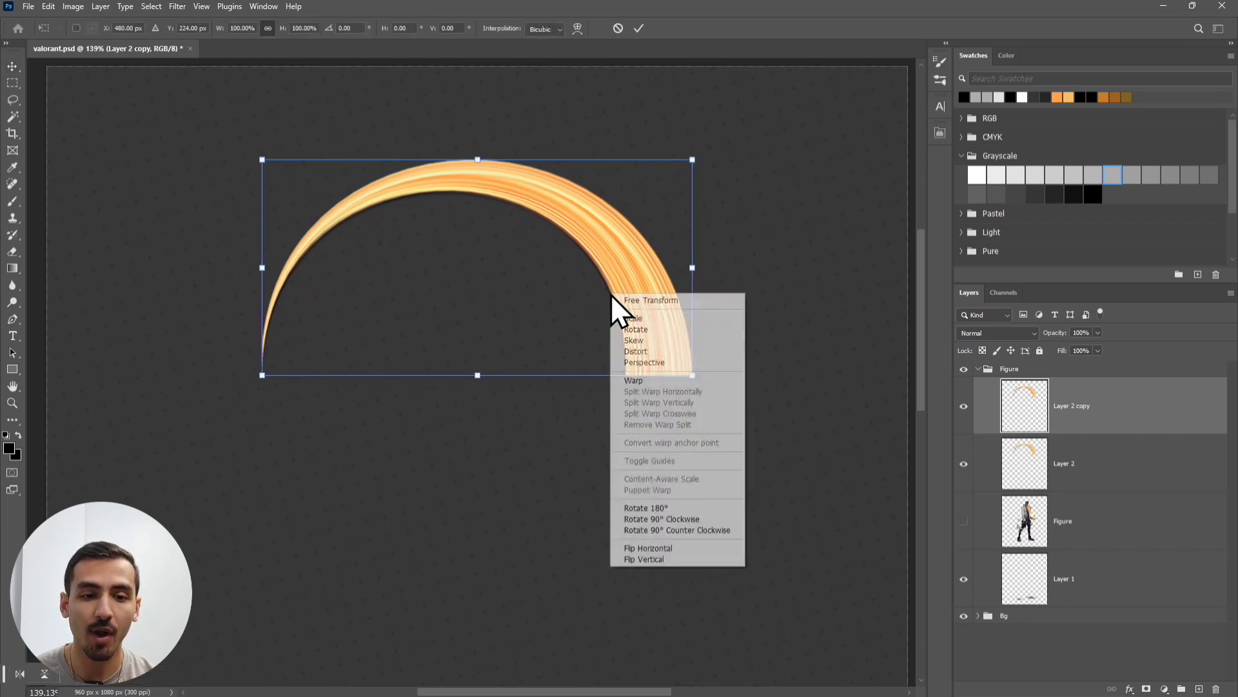
click(680, 560)
drag(605, 272, 606, 497)
click(639, 28)
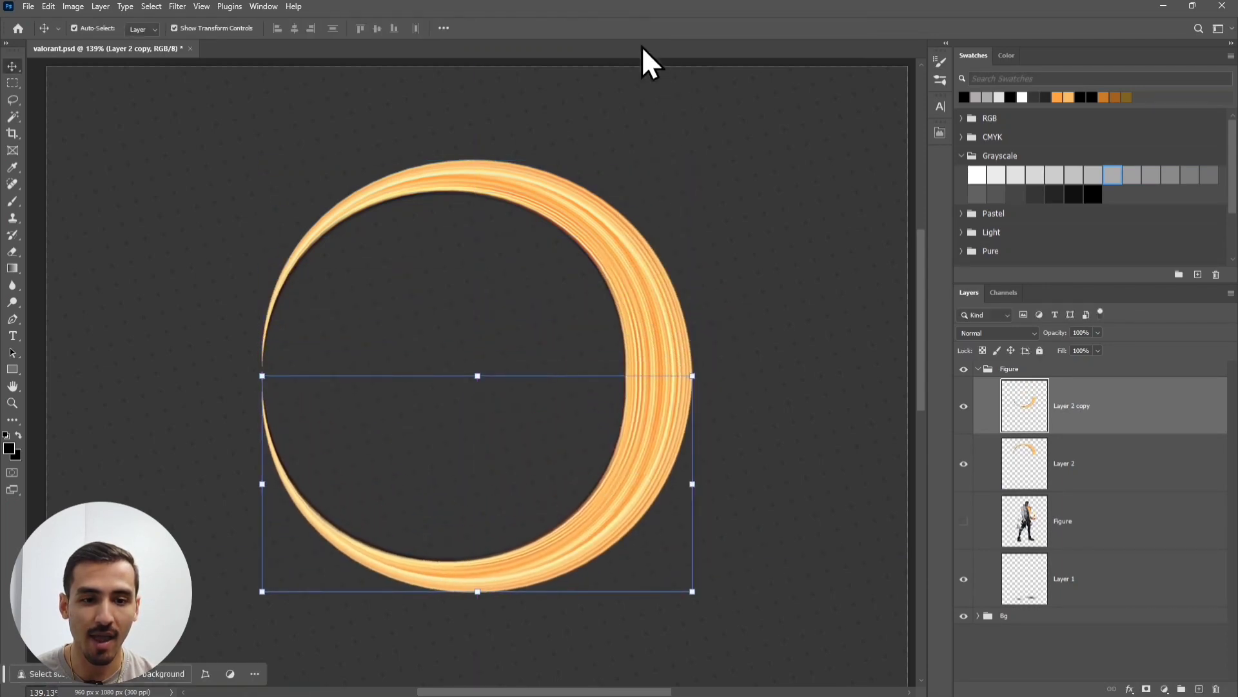
- Select both arc layers and merge them into a single ring layer
click(1001, 658)
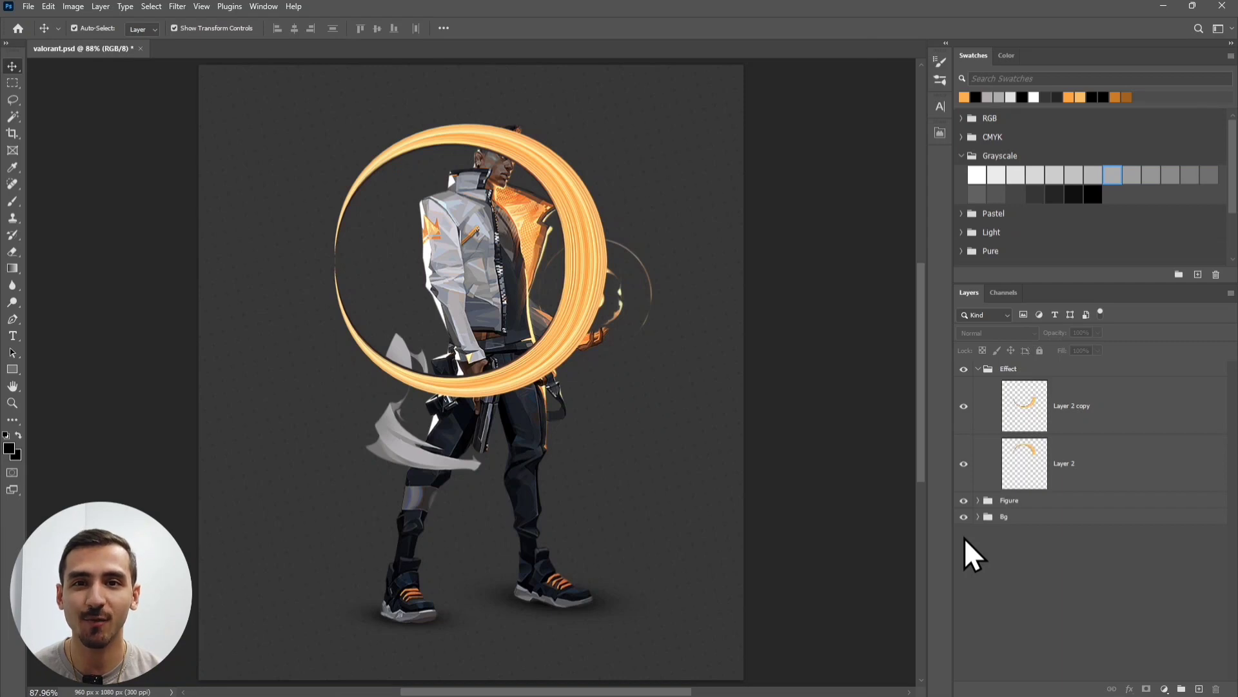
click(1093, 470)
ctrl+click(1097, 424)
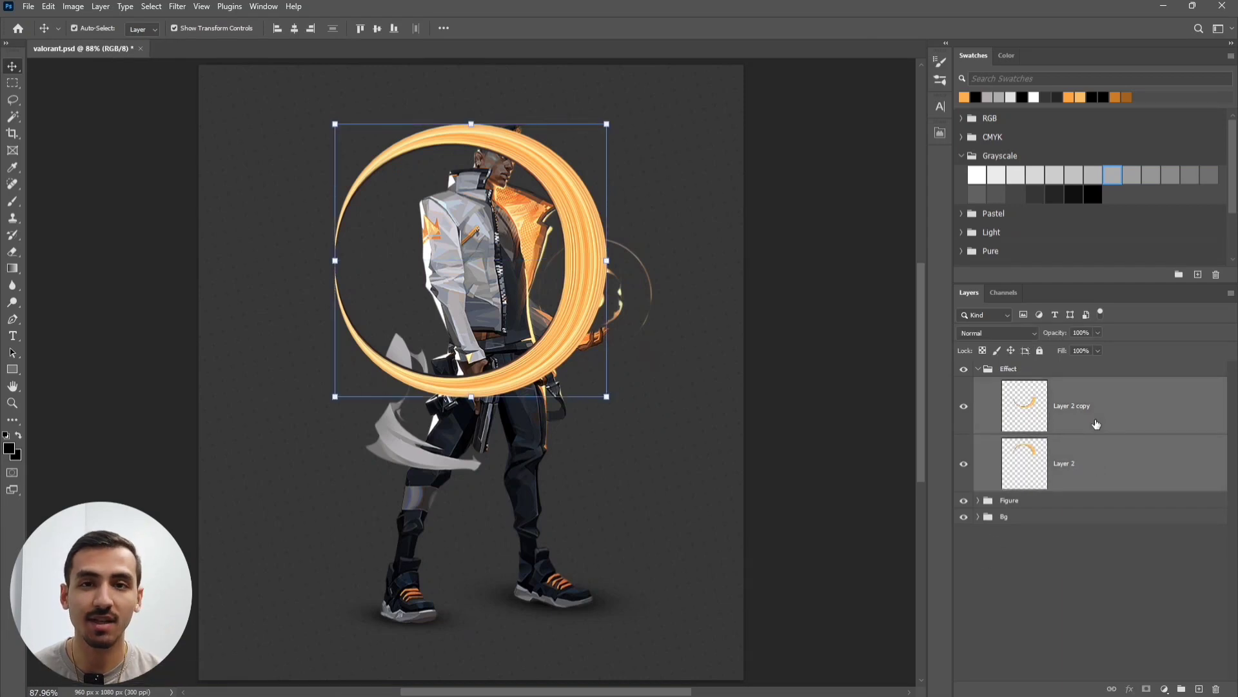
right_click(1096, 423)
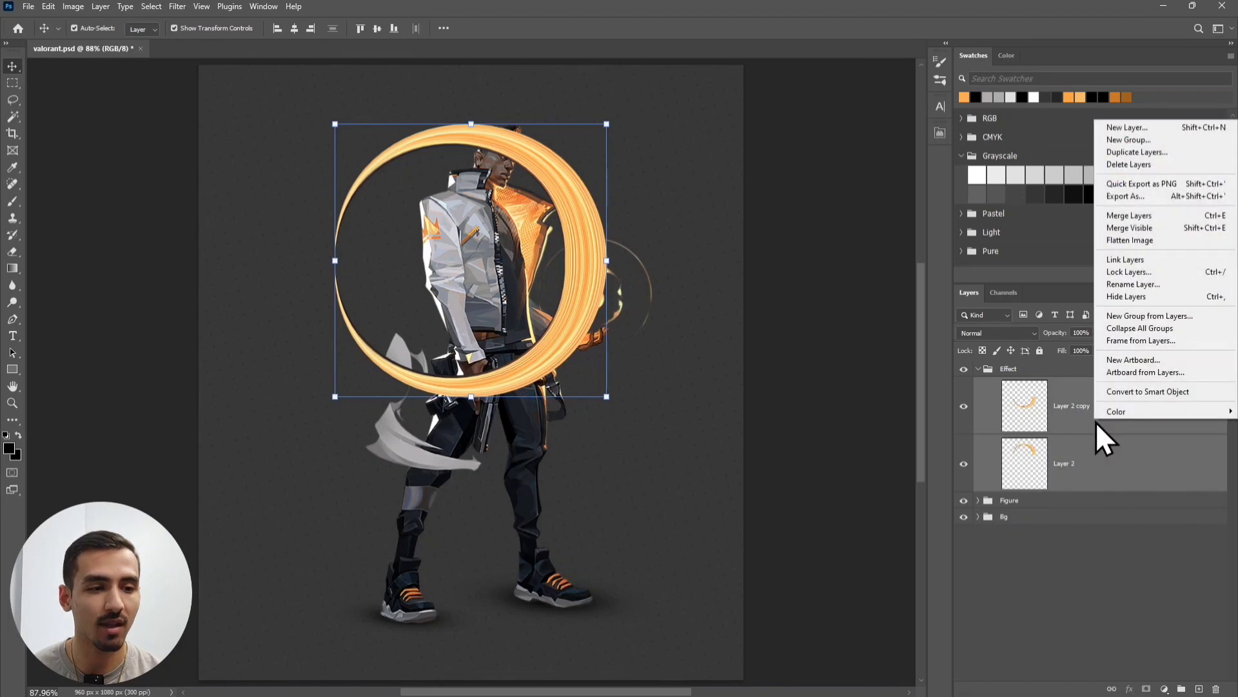
click(1160, 217)
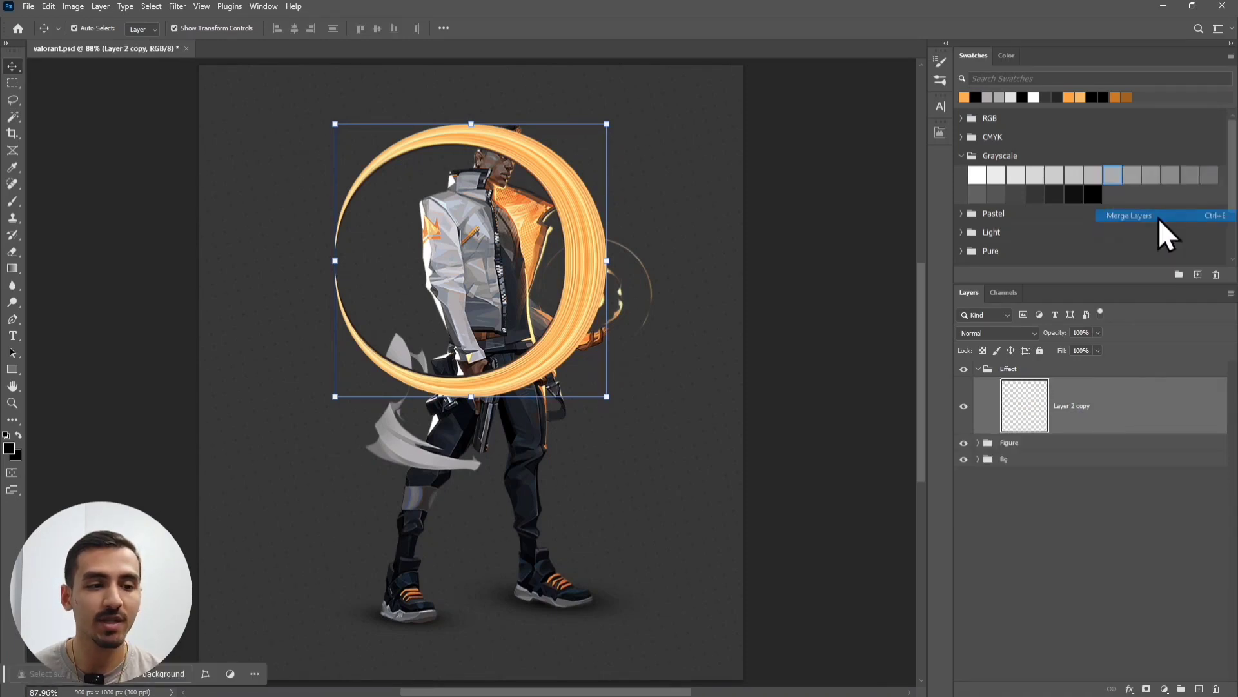
click(619, 400)
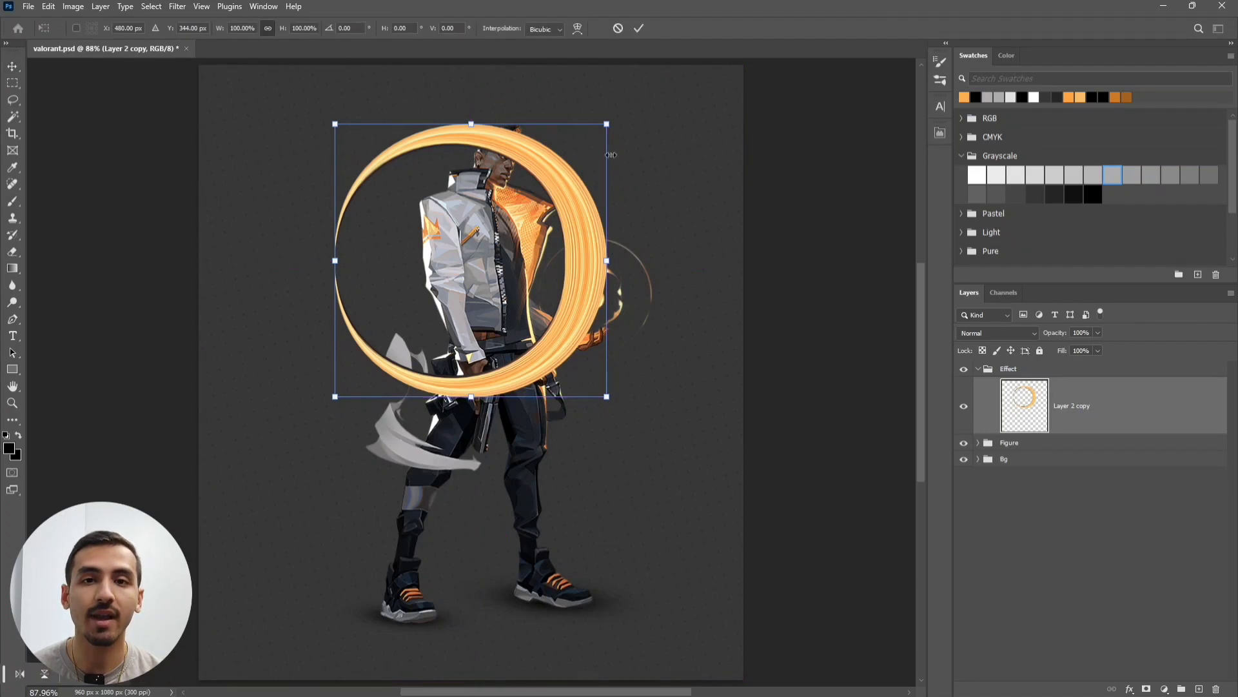
- Scale the ring to about 123%, rotate it roughly 135°, and position it around the character's body
drag(533, 240, 561, 188)
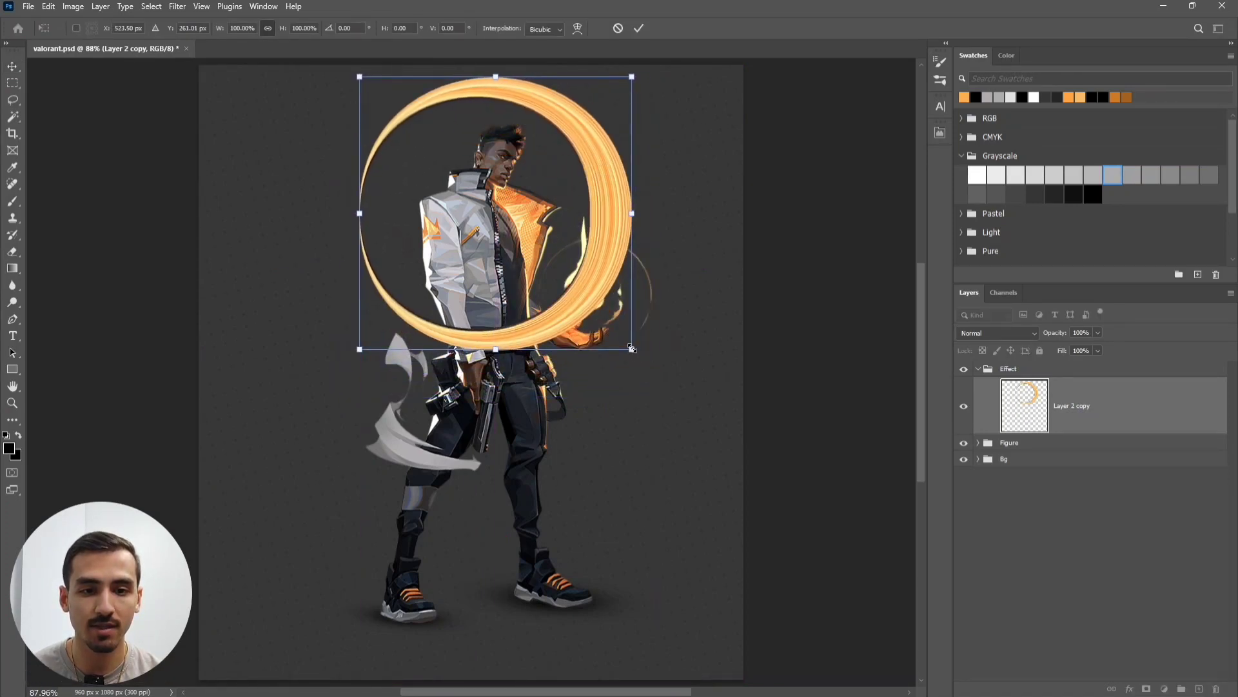
drag(633, 348, 654, 335)
drag(558, 229, 429, 482)
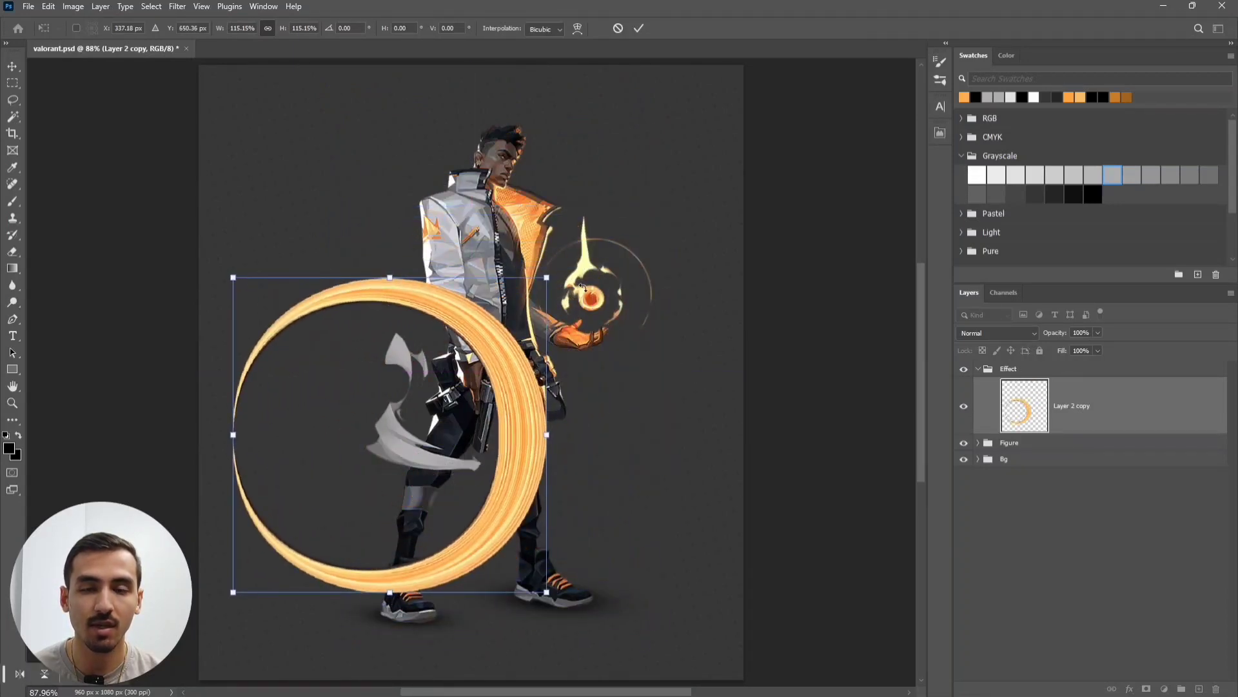
drag(438, 362, 507, 351)
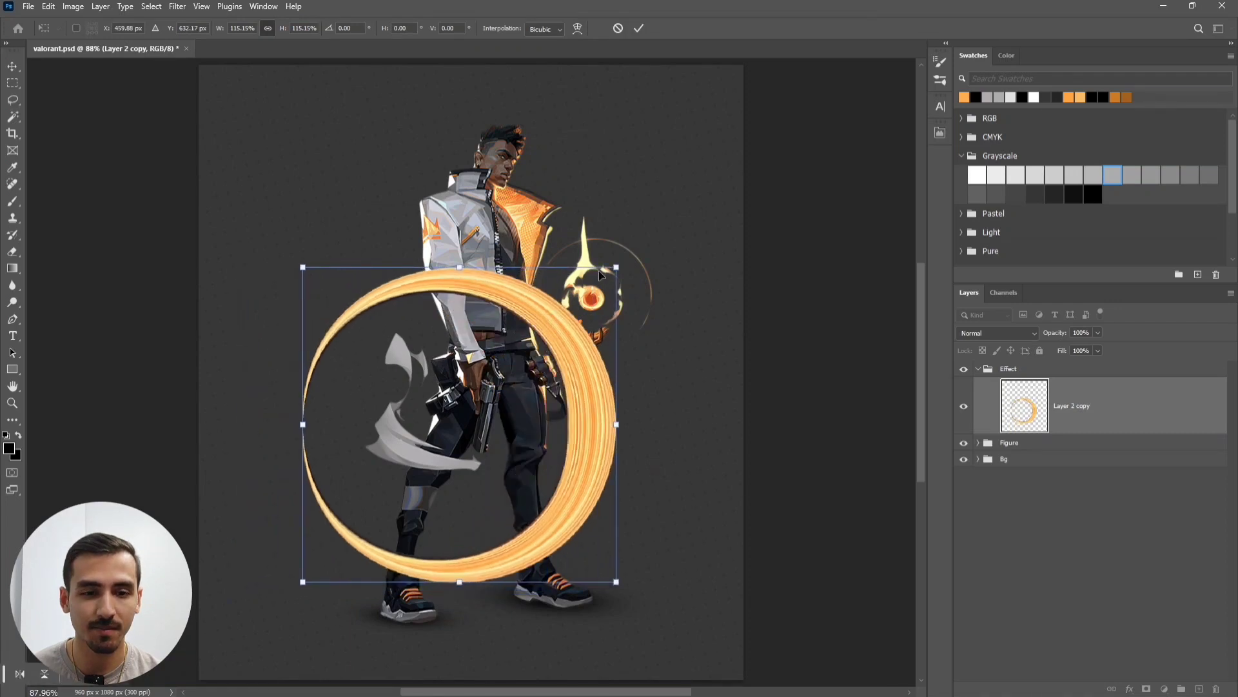
drag(617, 263, 425, 541)
drag(441, 441, 449, 431)
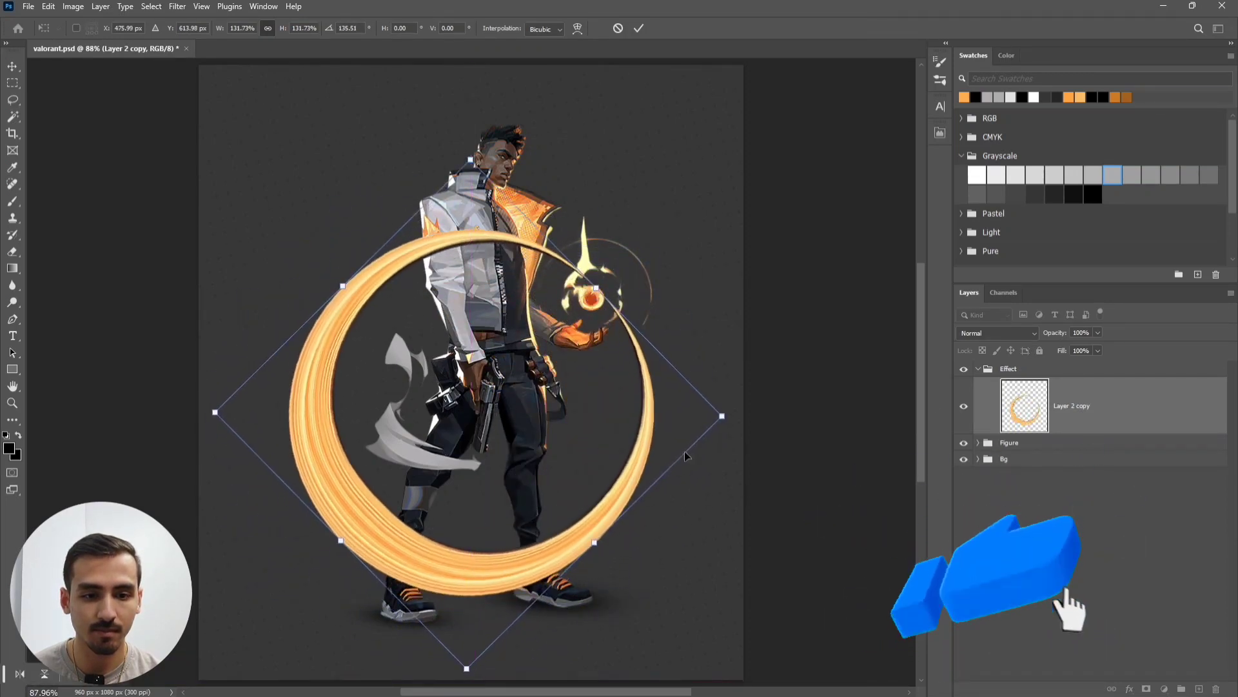
drag(722, 417, 706, 416)
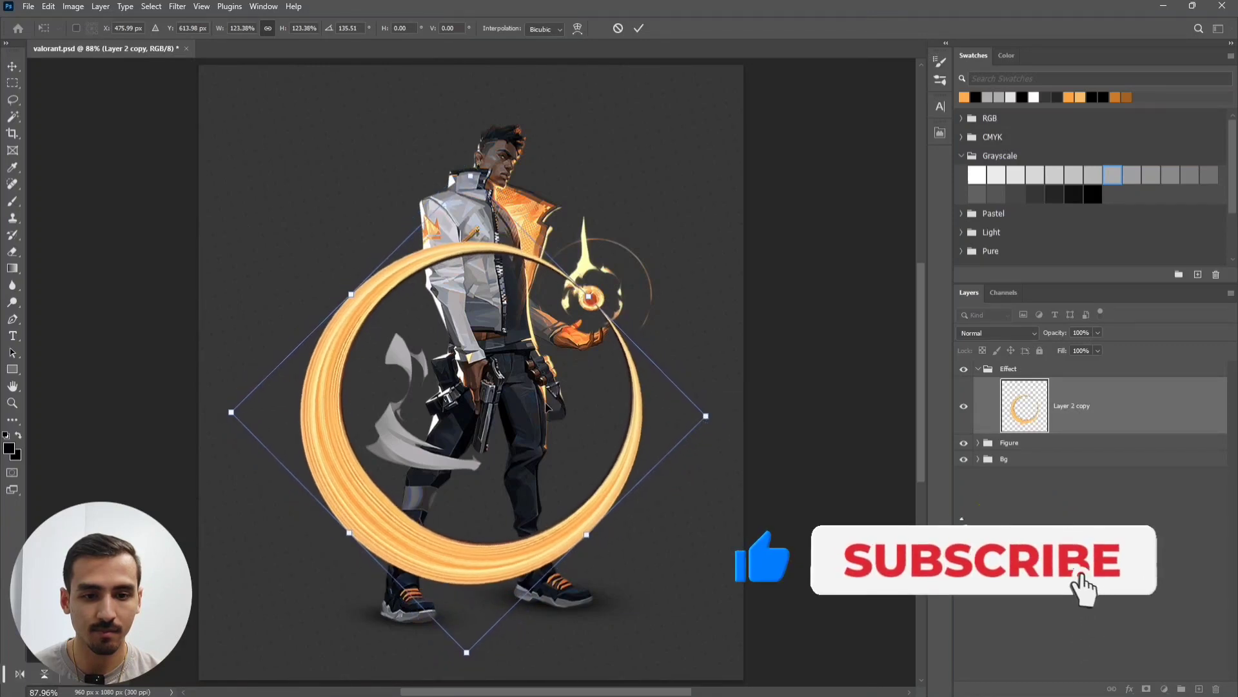
drag(546, 406, 550, 409)
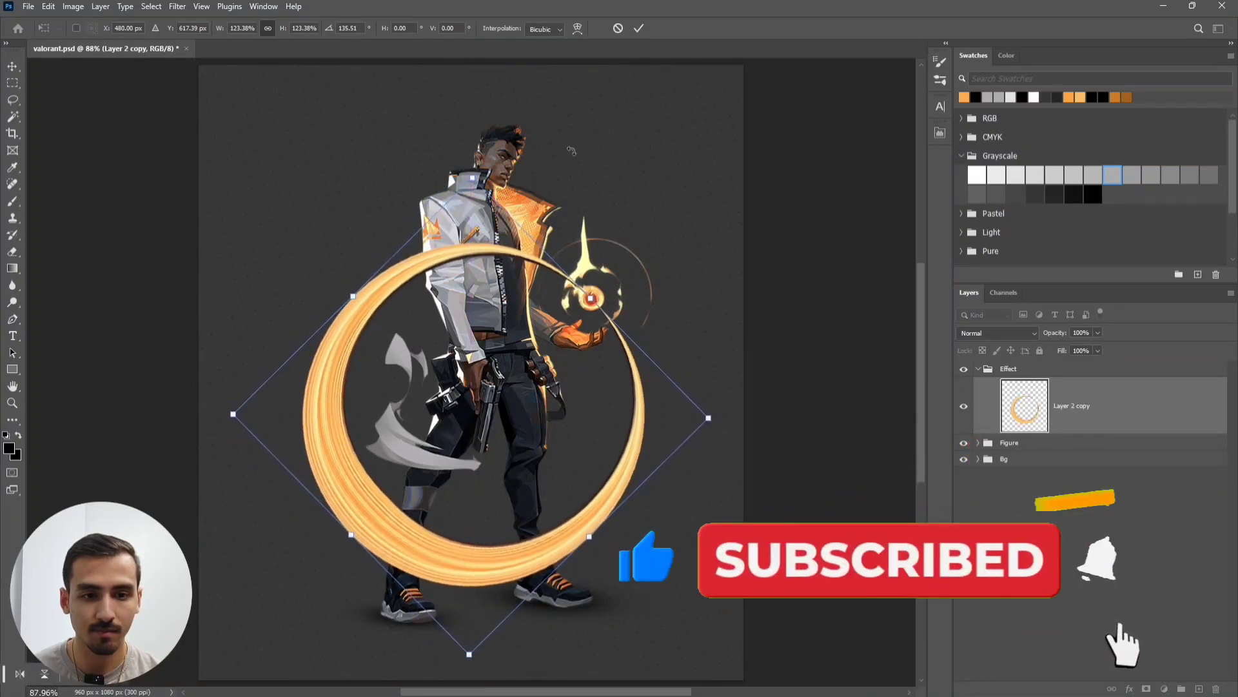
click(641, 31)
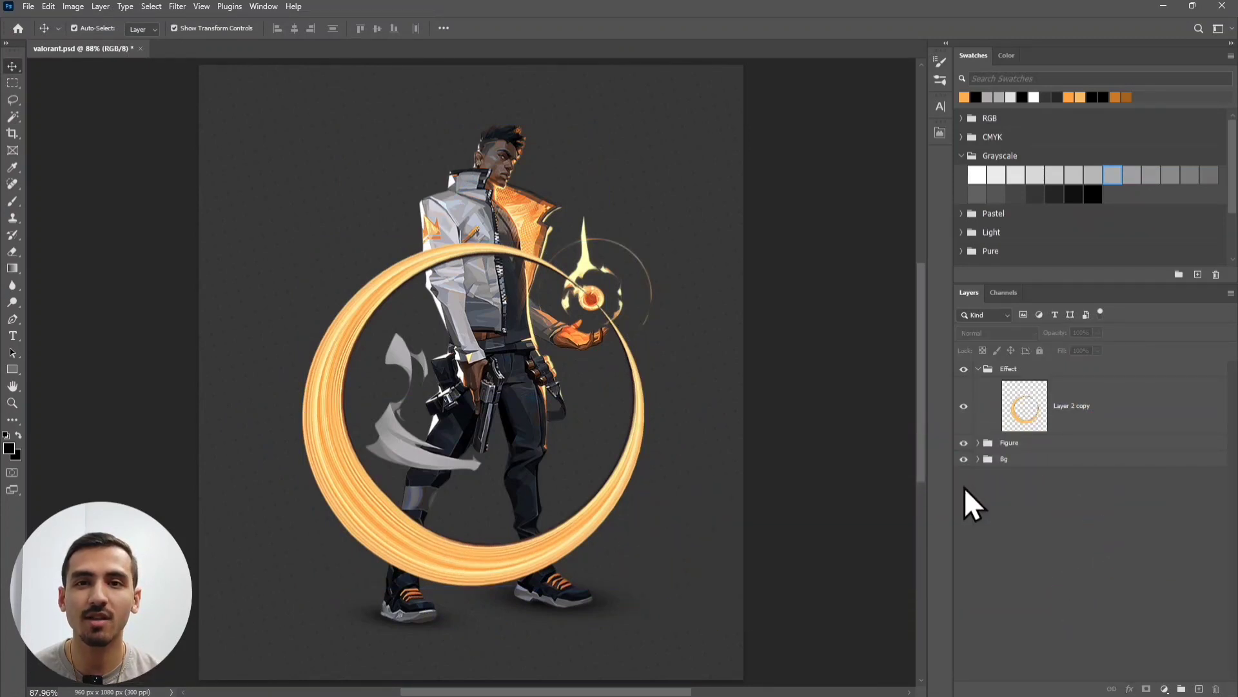
- Add an Inner Glow to the ring layer using an orange colour sampled from the ring
click(1104, 402)
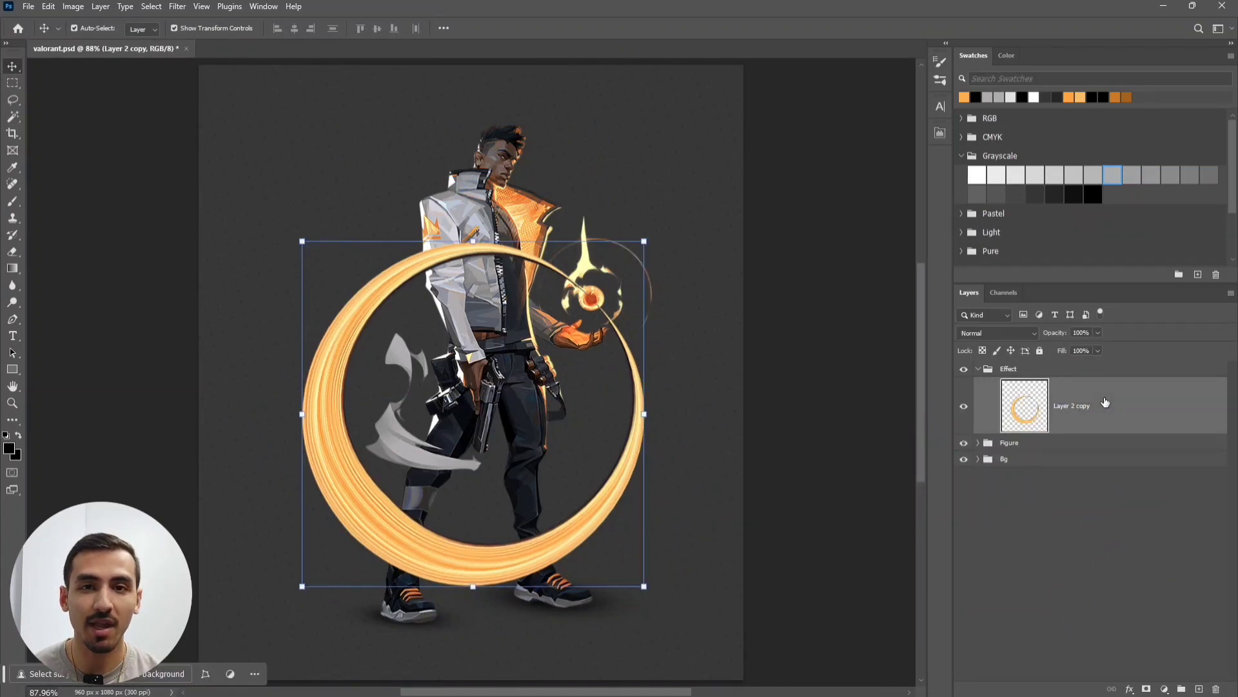
click(1128, 689)
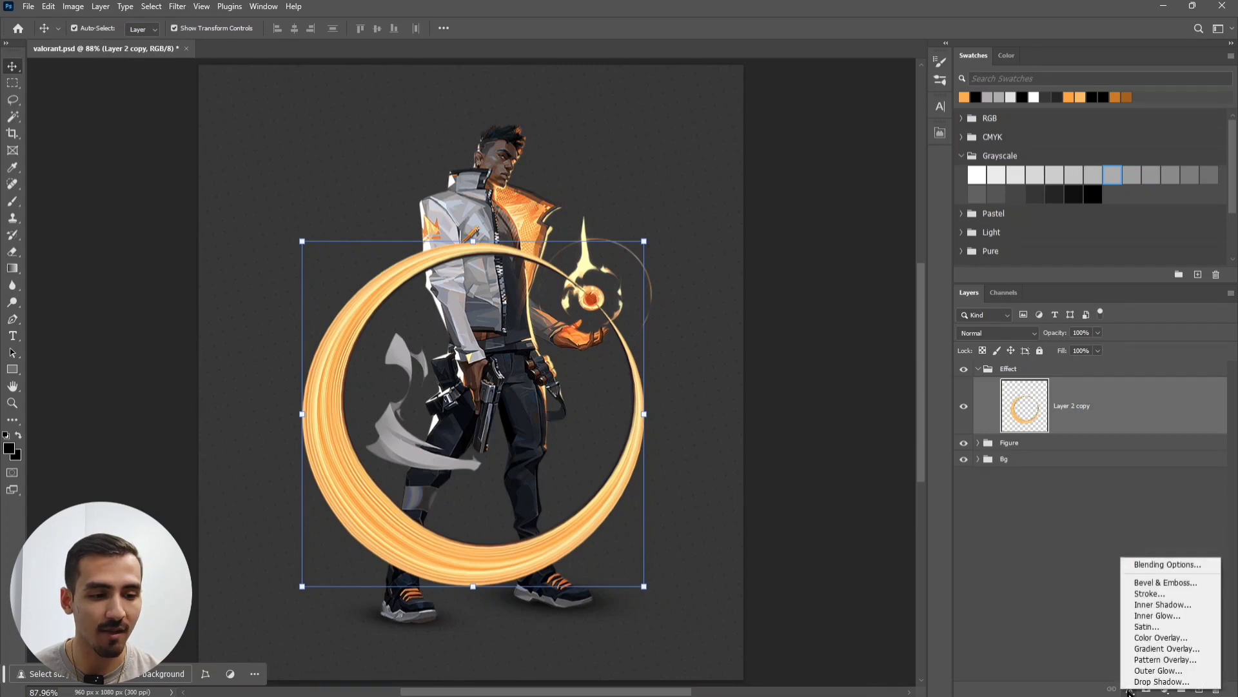
click(1190, 614)
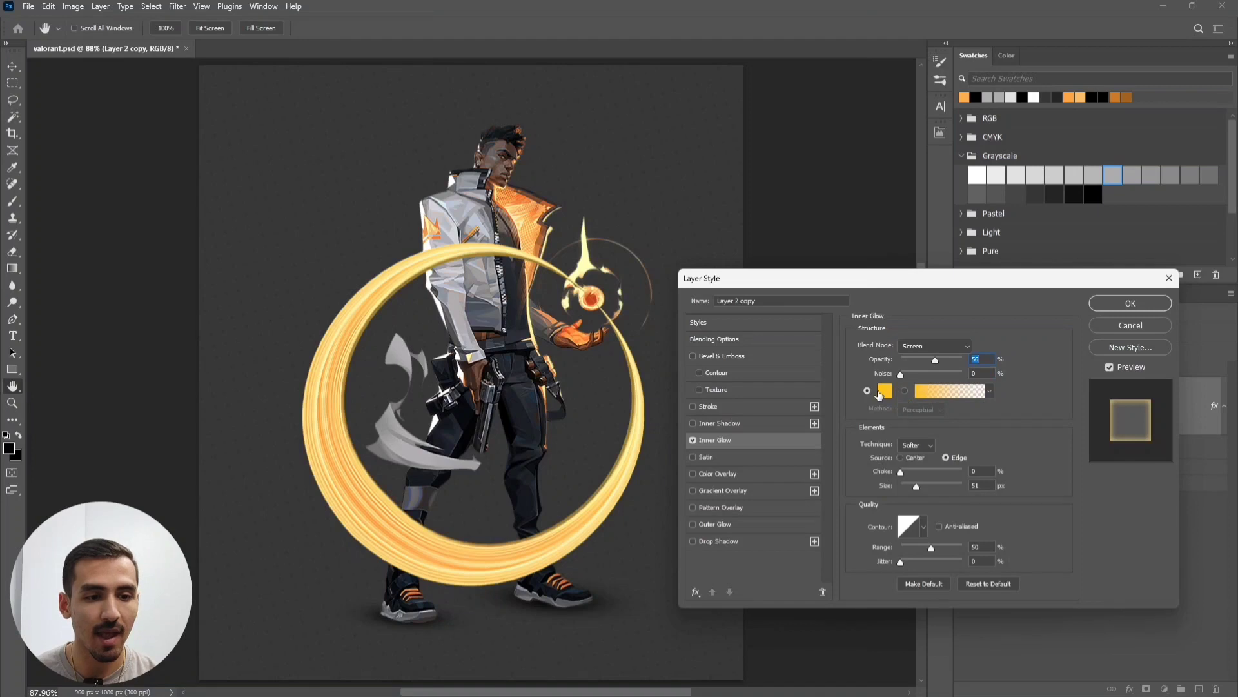
click(885, 390)
click(335, 454)
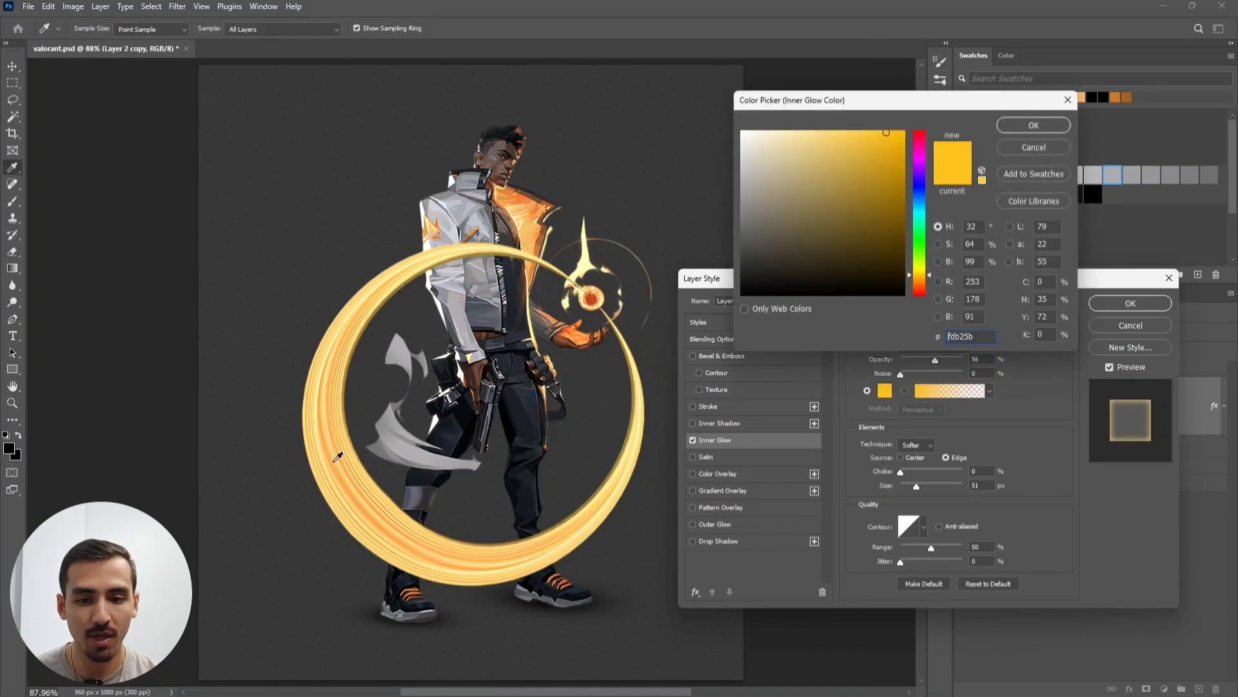
click(332, 457)
click(324, 456)
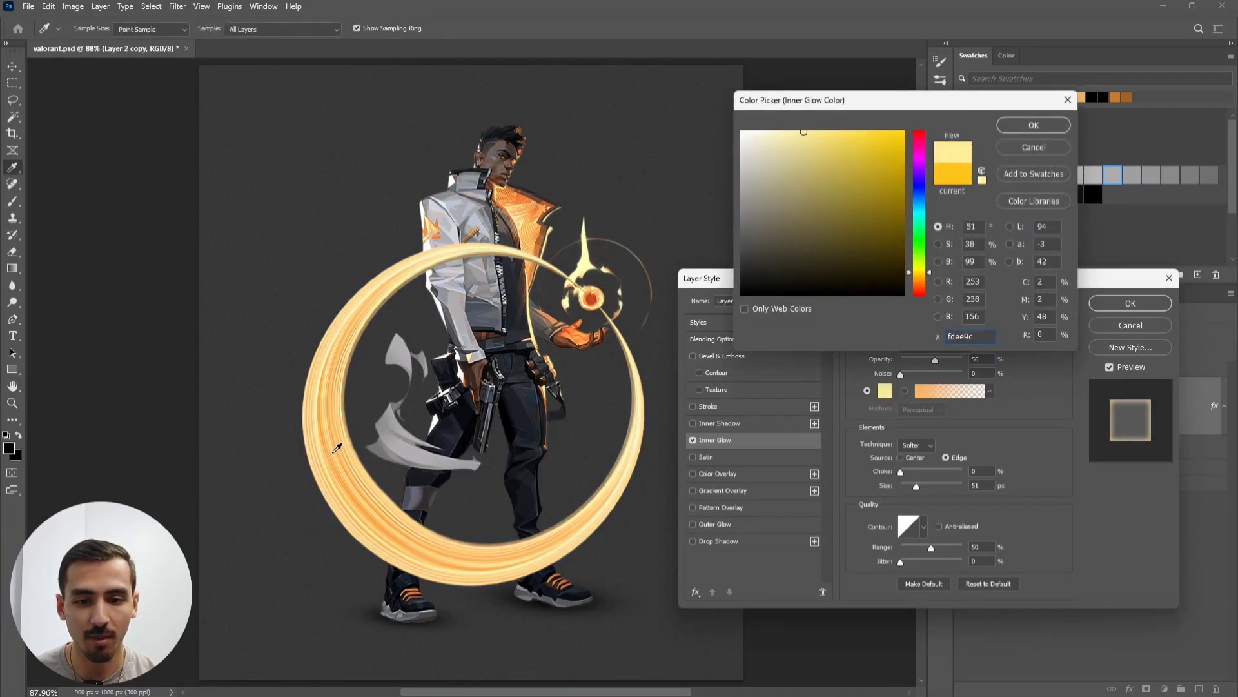
click(334, 453)
click(334, 453)
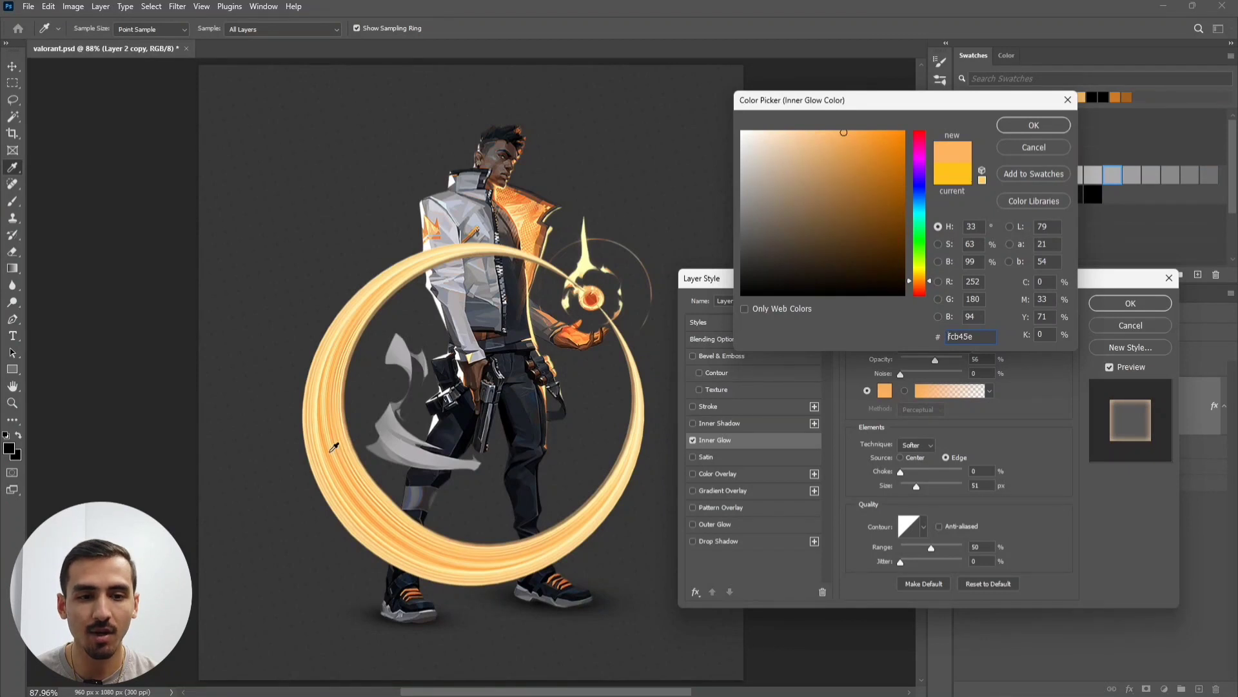
click(1039, 128)
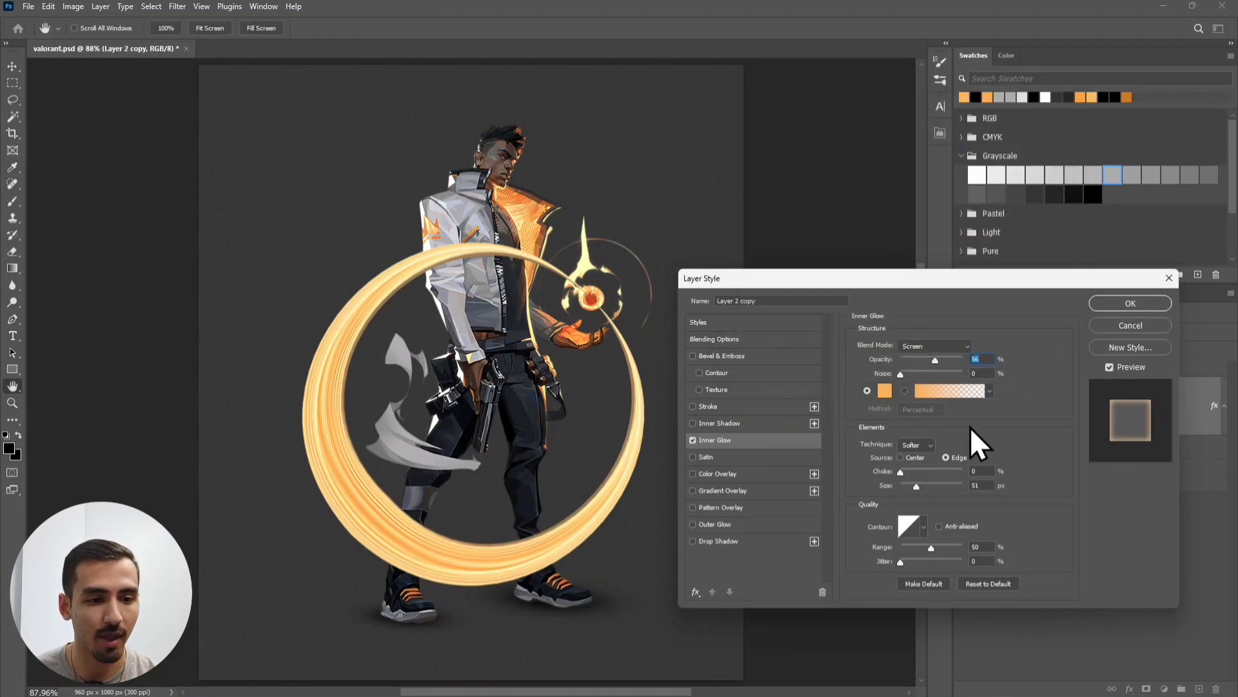
- Set the Inner Glow size to 50 px and drag its Range down to about 14%
click(981, 485)
text(50)
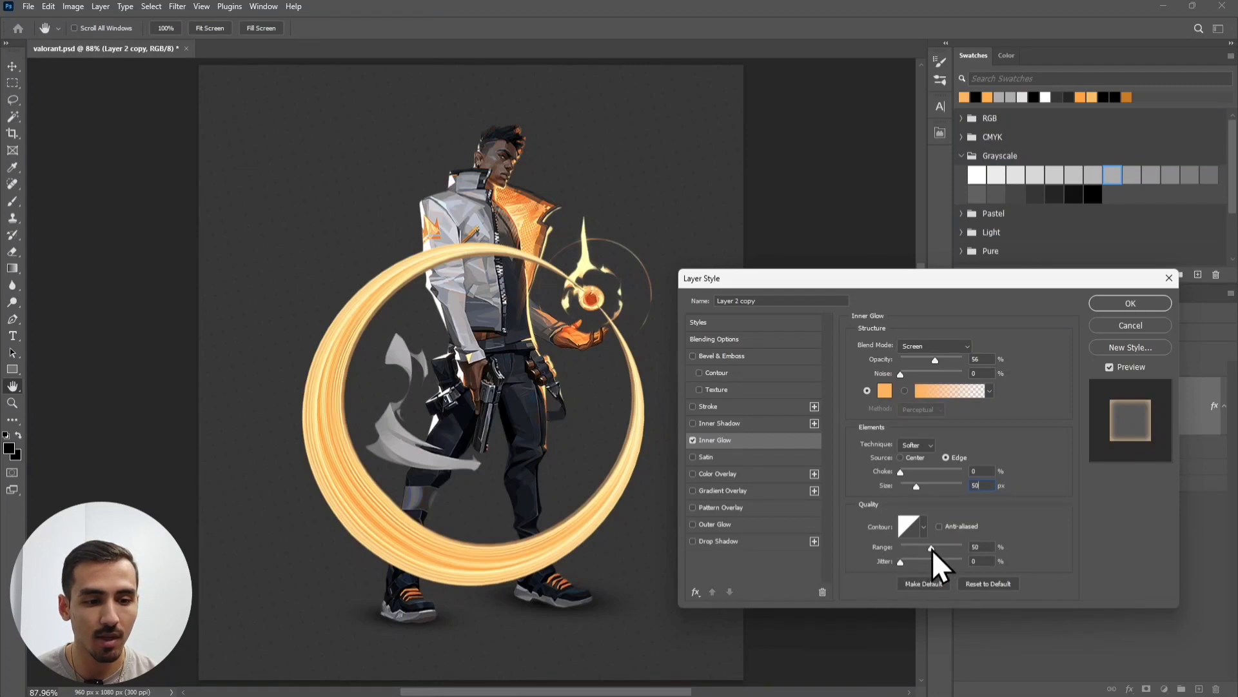
drag(932, 548, 868, 557)
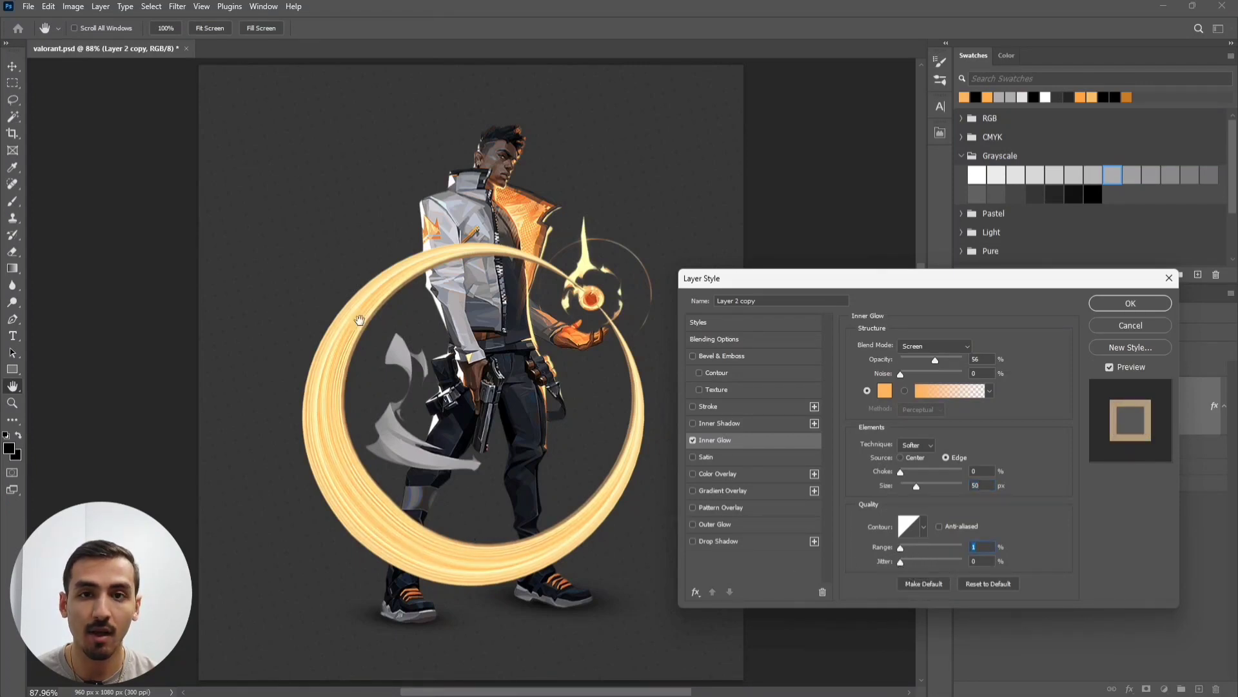
drag(901, 548, 980, 551)
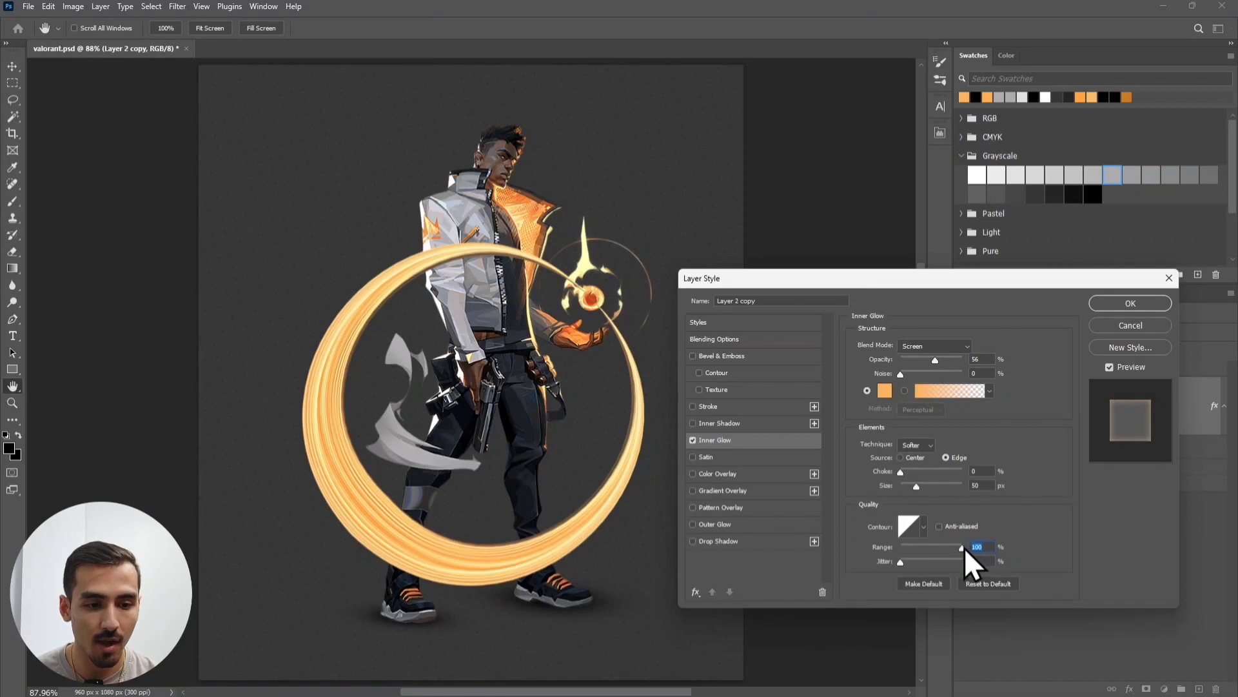
drag(962, 548, 908, 555)
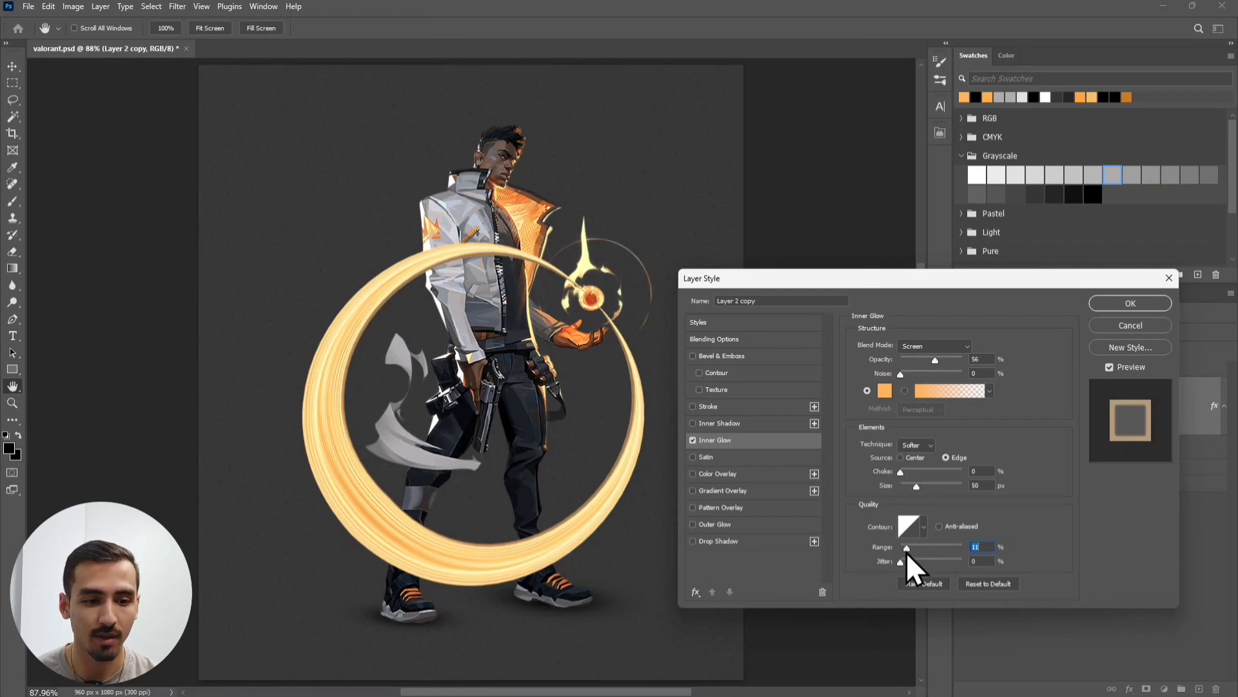
drag(908, 548, 912, 547)
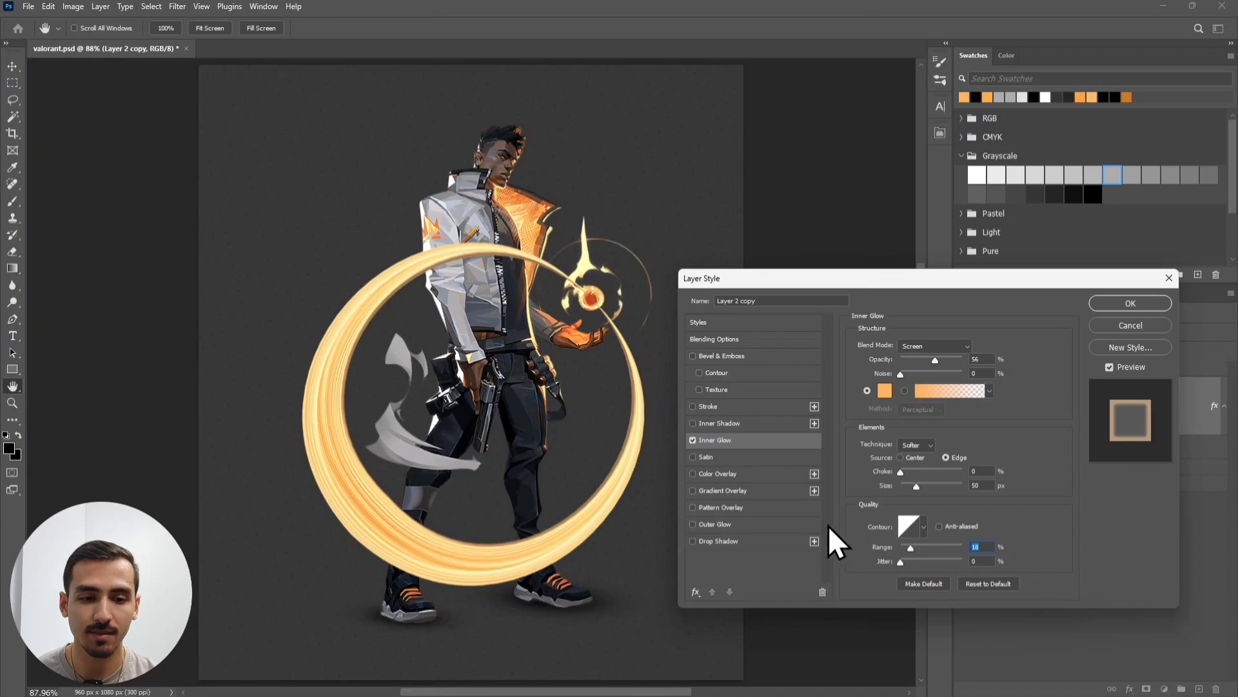
- Enable Outer Glow at 100% opacity and sample a light orange from the ring for its colour
click(728, 524)
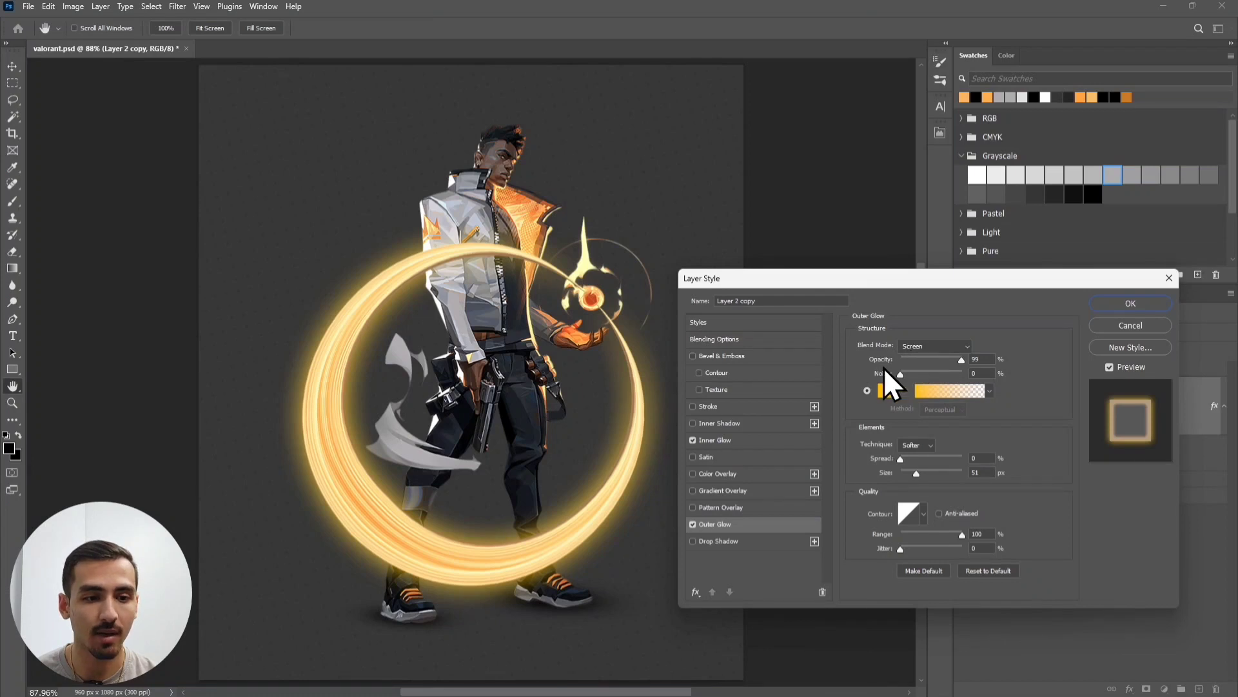
drag(959, 360, 972, 359)
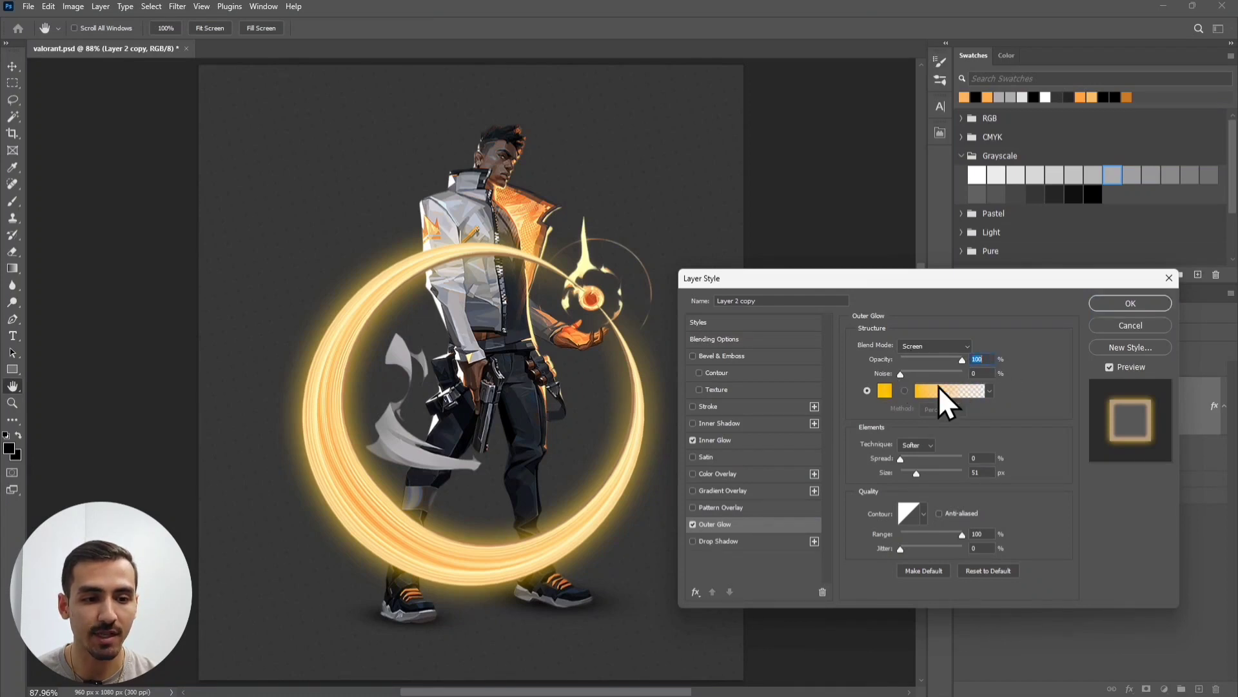
click(885, 391)
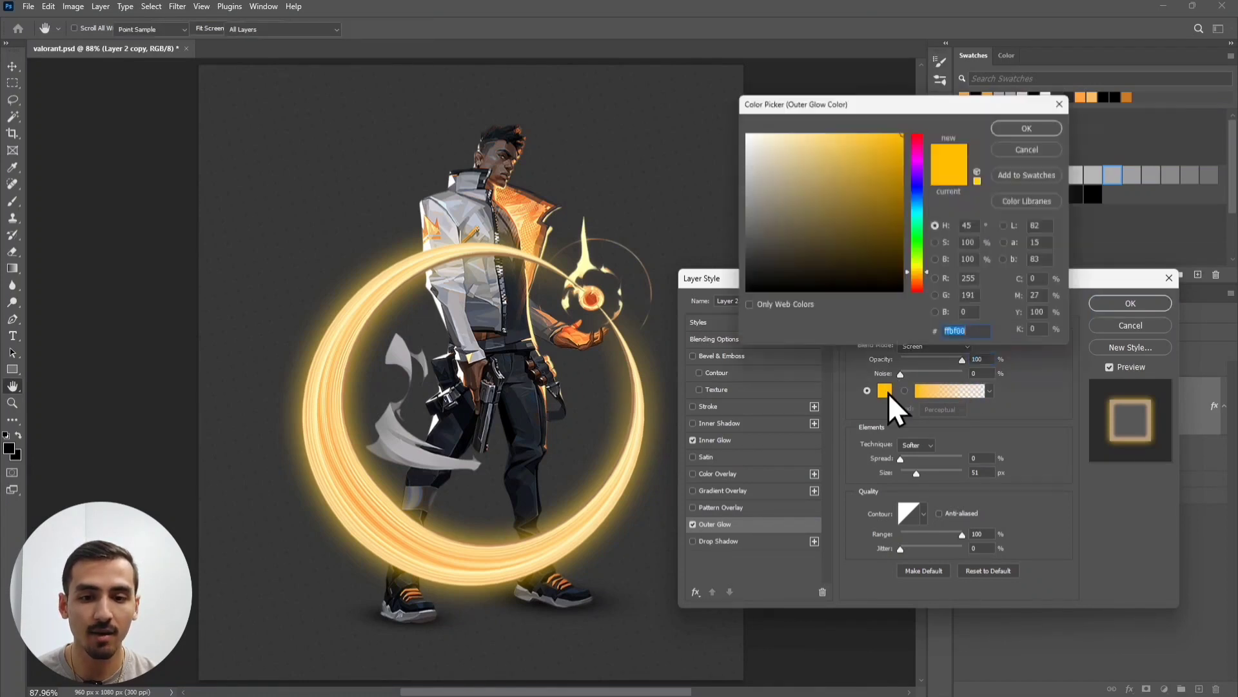
click(342, 464)
click(345, 465)
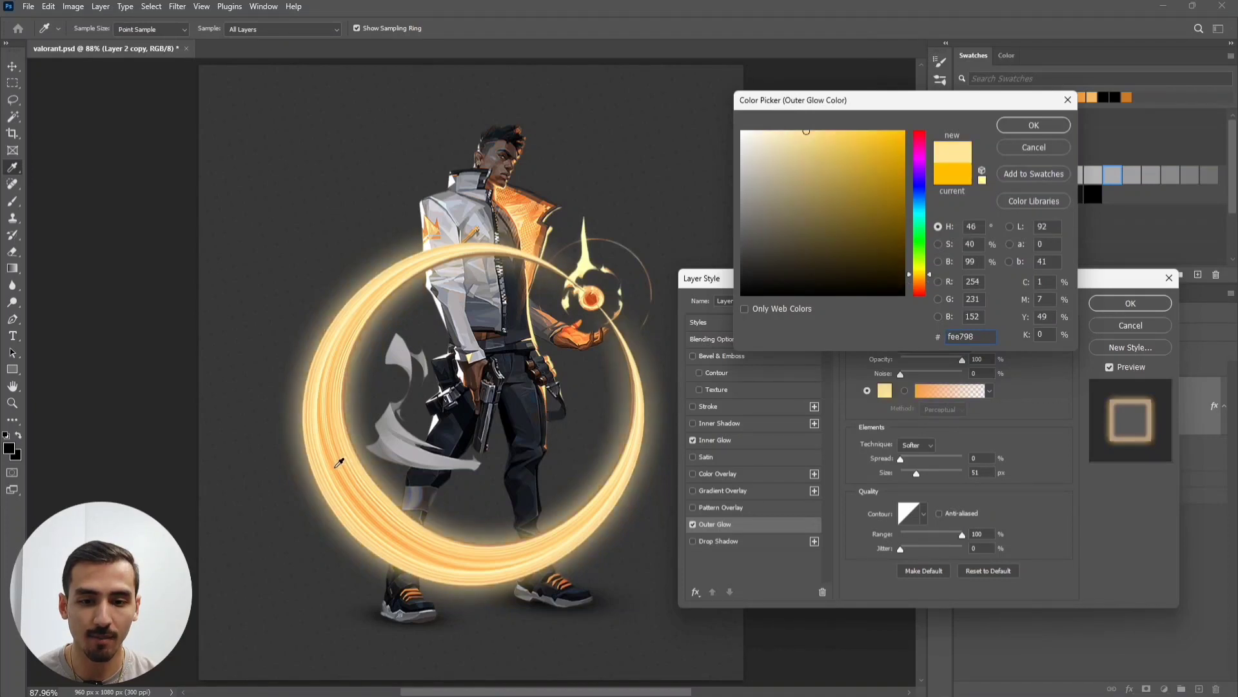
click(338, 463)
click(338, 460)
click(345, 460)
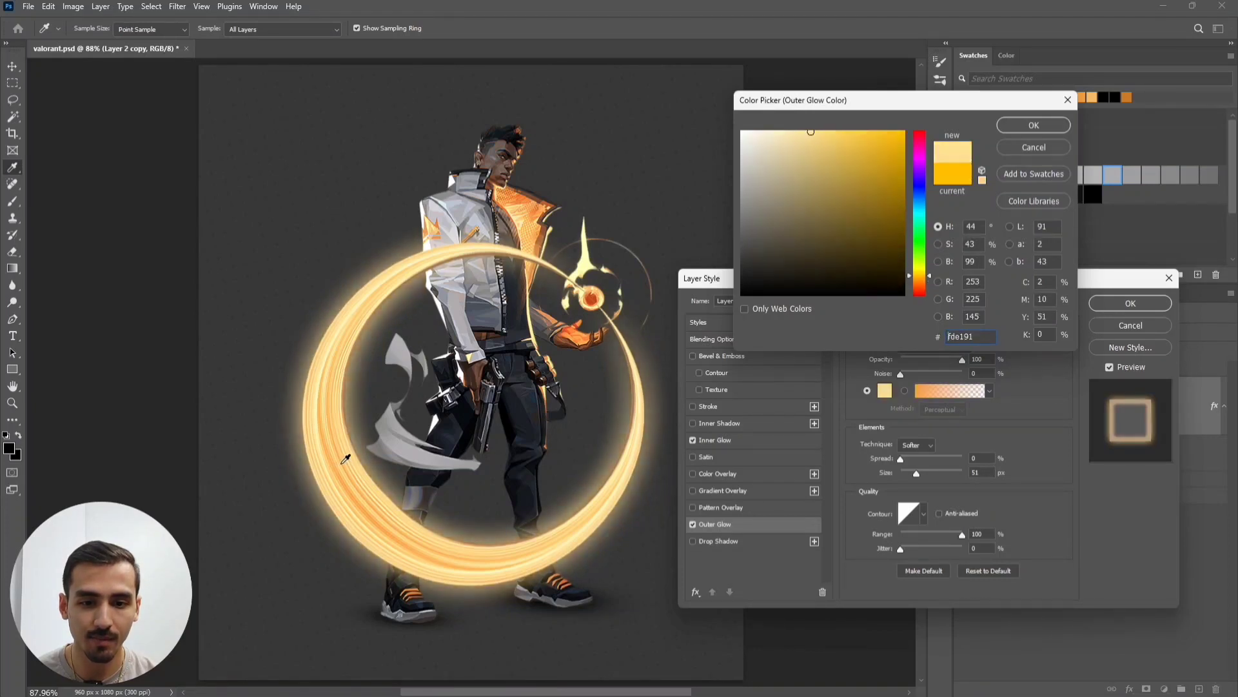
click(345, 459)
click(344, 459)
click(342, 460)
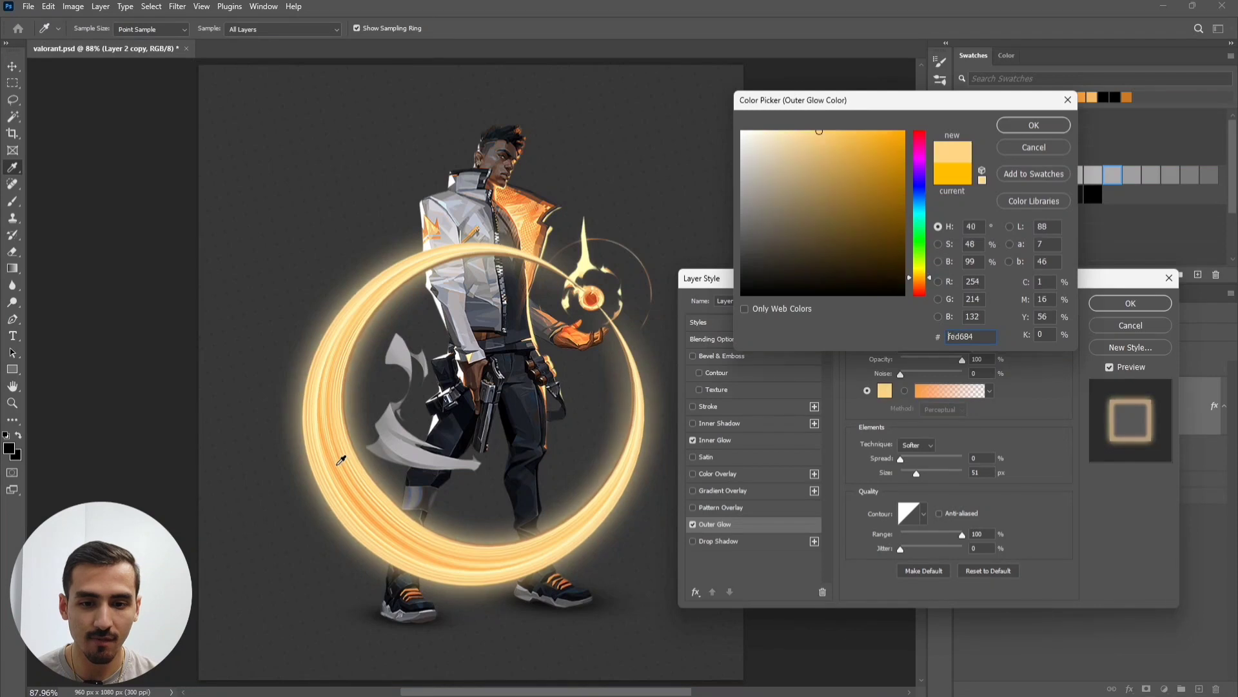
click(339, 461)
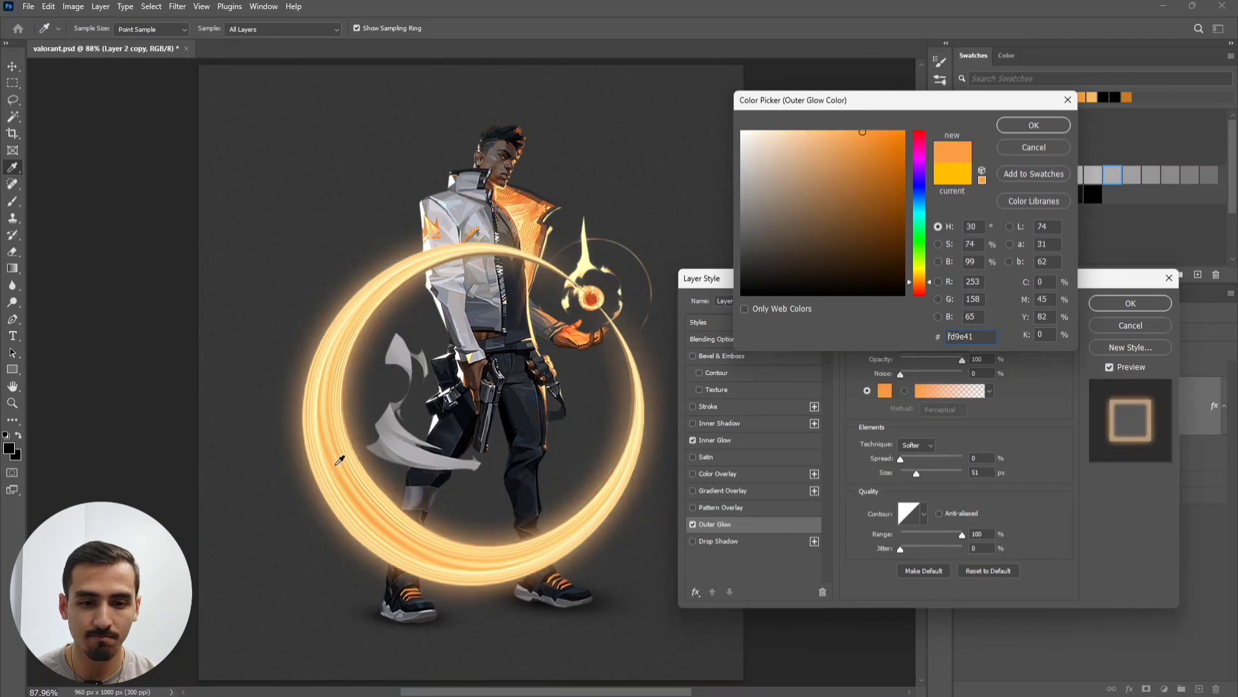
click(342, 460)
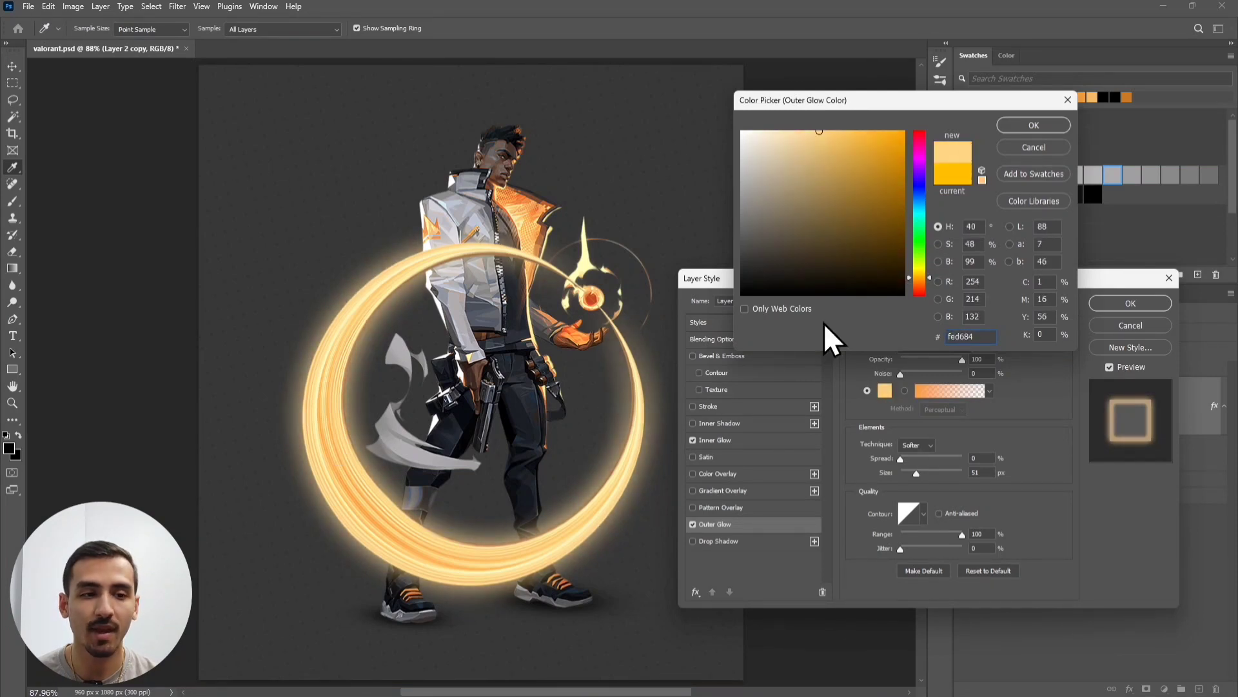
- Accept the fed684 glow colour, adjust the Range to 100%, and apply the glow effects
click(1055, 125)
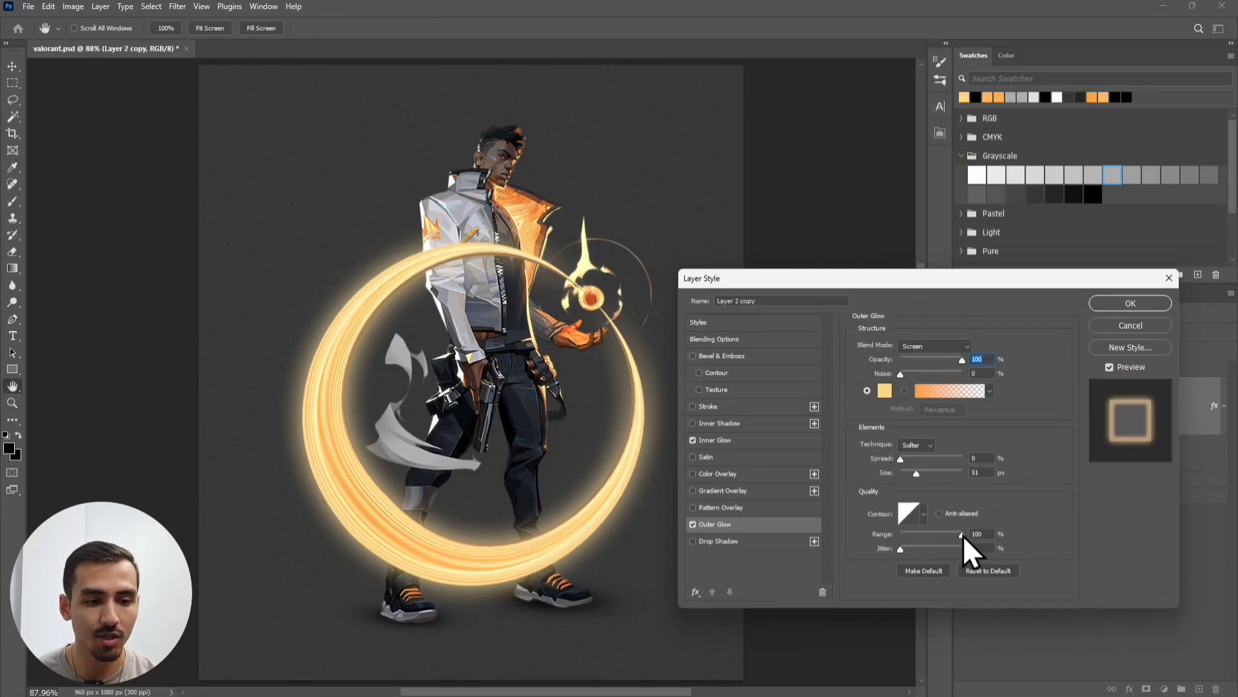
mouse_move(962, 535)
mouse_down()
mouse_move(875, 554)
mouse_move(1003, 547)
mouse_move(846, 554)
mouse_move(1001, 538)
mouse_move(876, 544)
mouse_move(978, 551)
mouse_up()
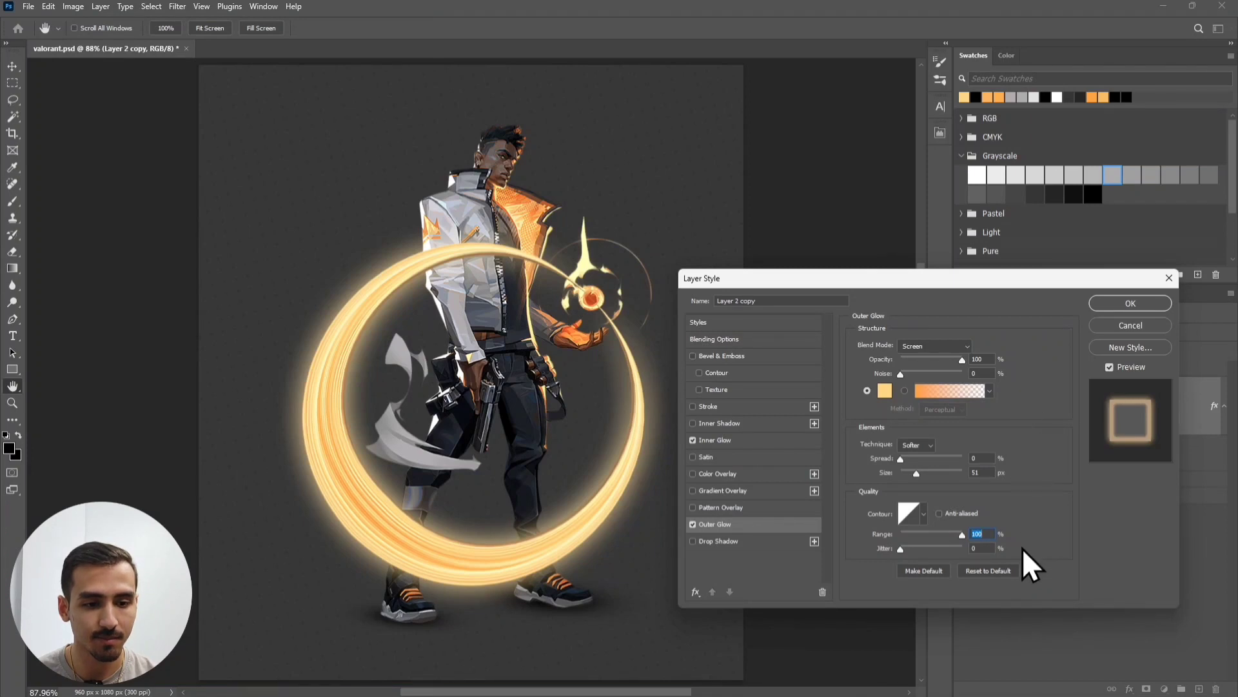
click(1112, 300)
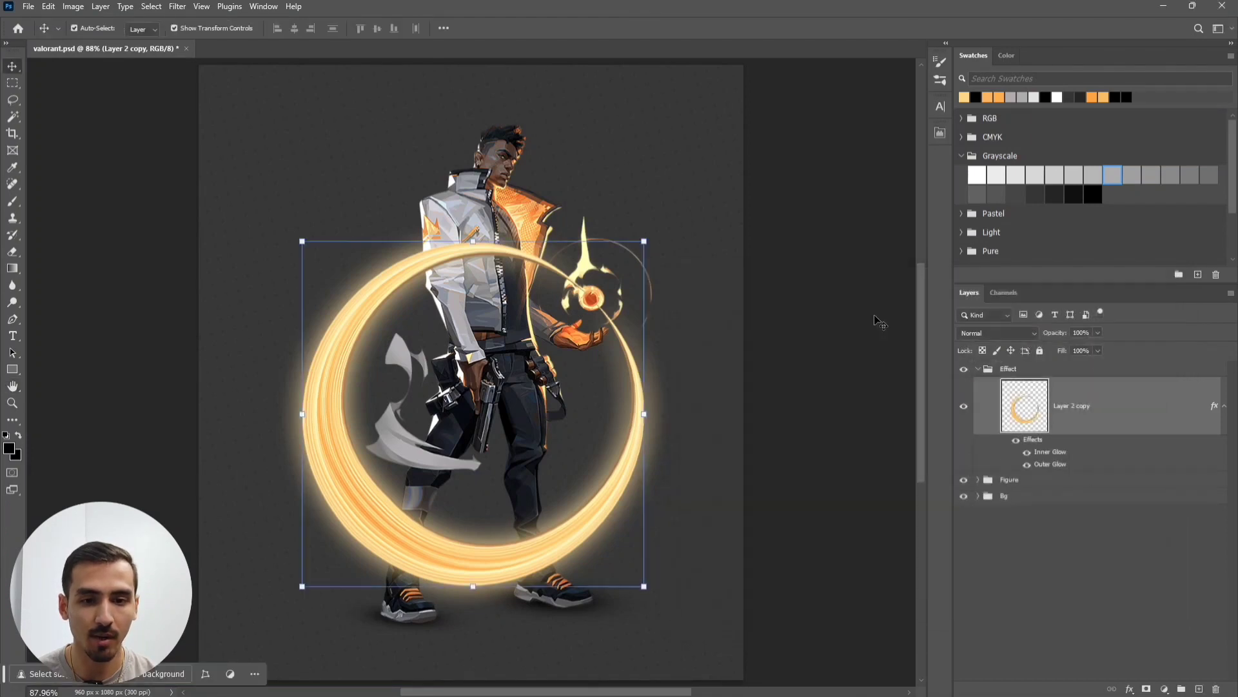
click(1020, 597)
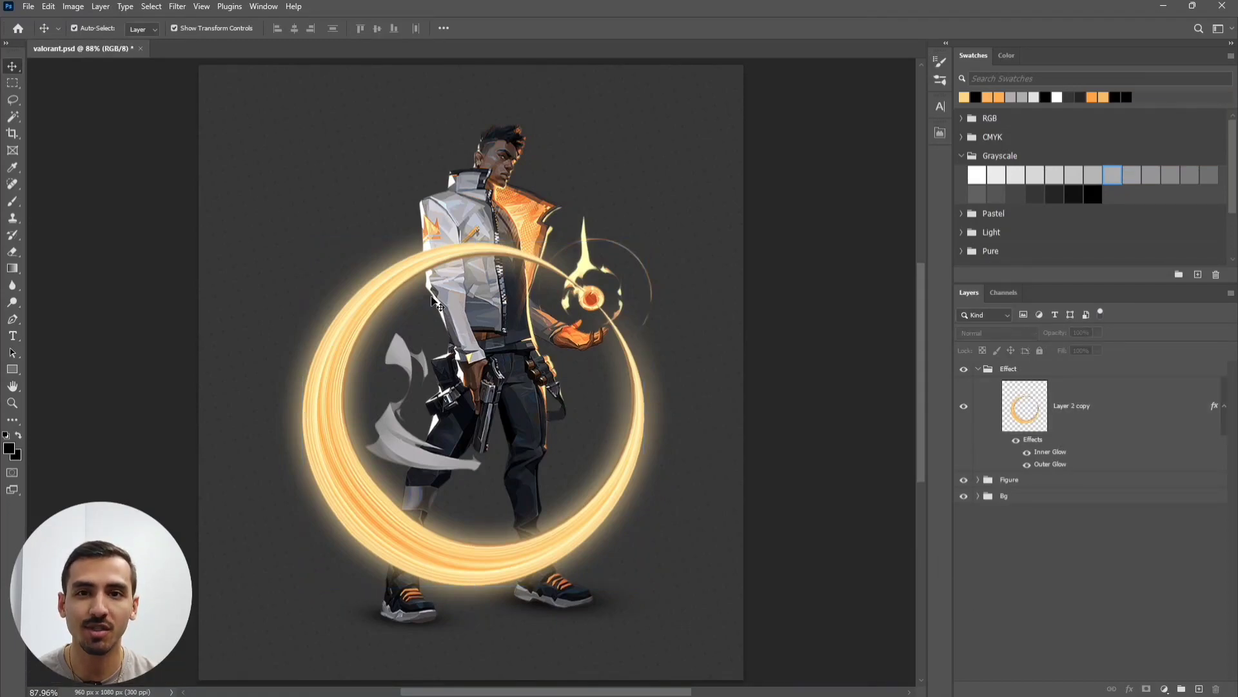
scroll(412, 276, up, 4)
drag(558, 305, 533, 355)
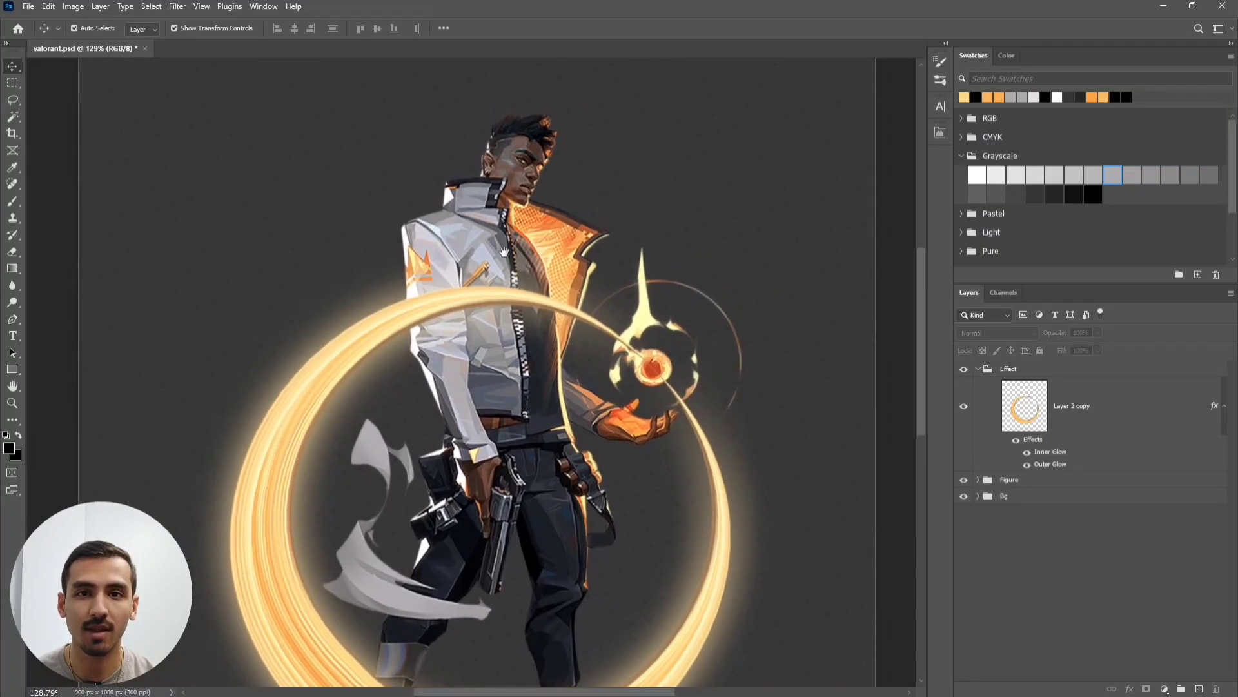
drag(505, 251, 509, 284)
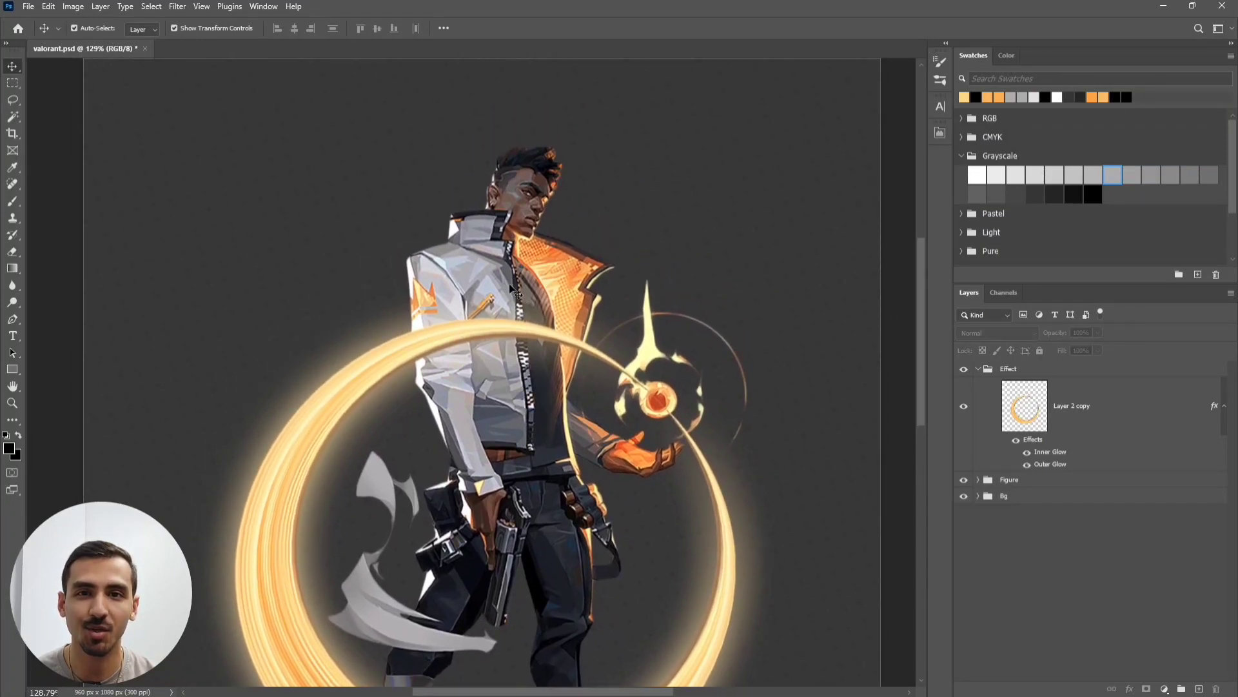
click(1102, 422)
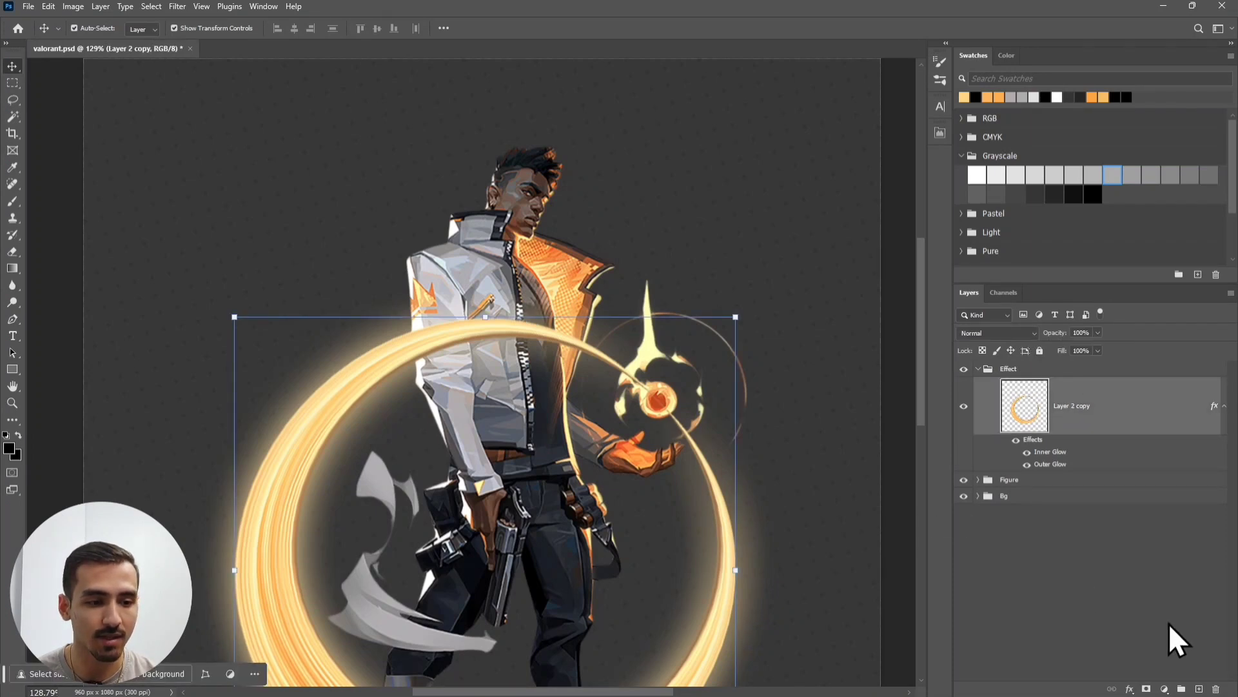
- Add a mask to the ring layer and paint out the ring where it crosses the jacket and leg
click(1147, 689)
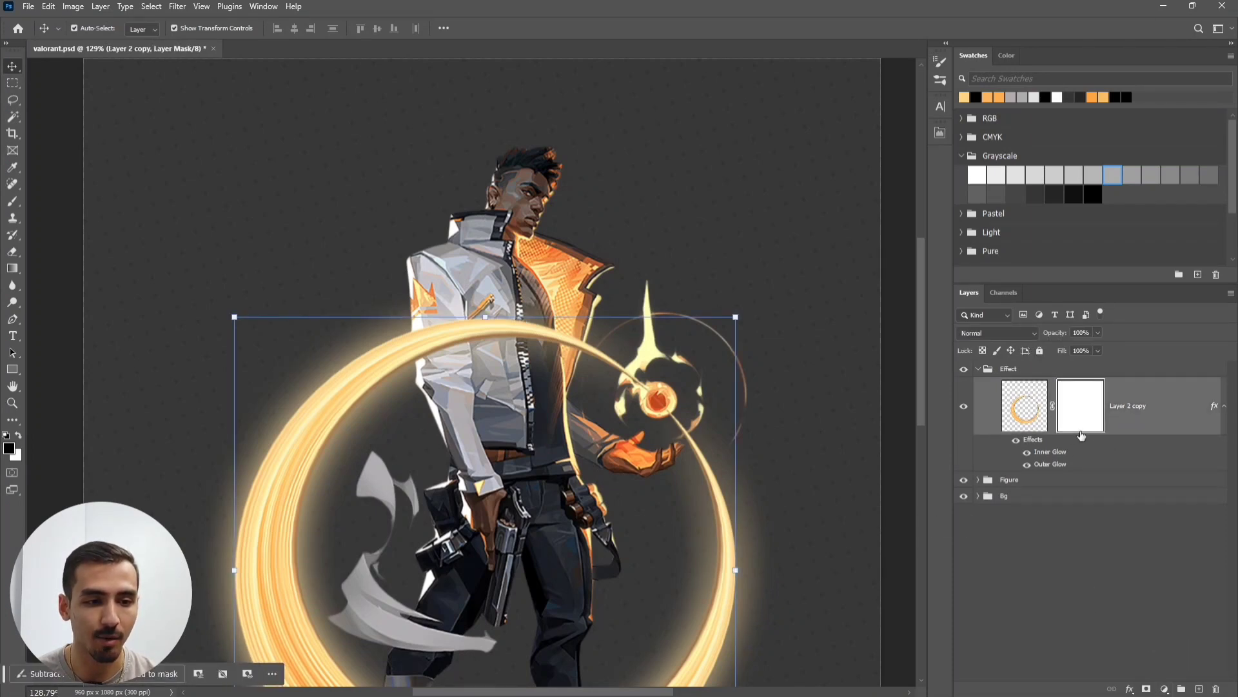
click(979, 481)
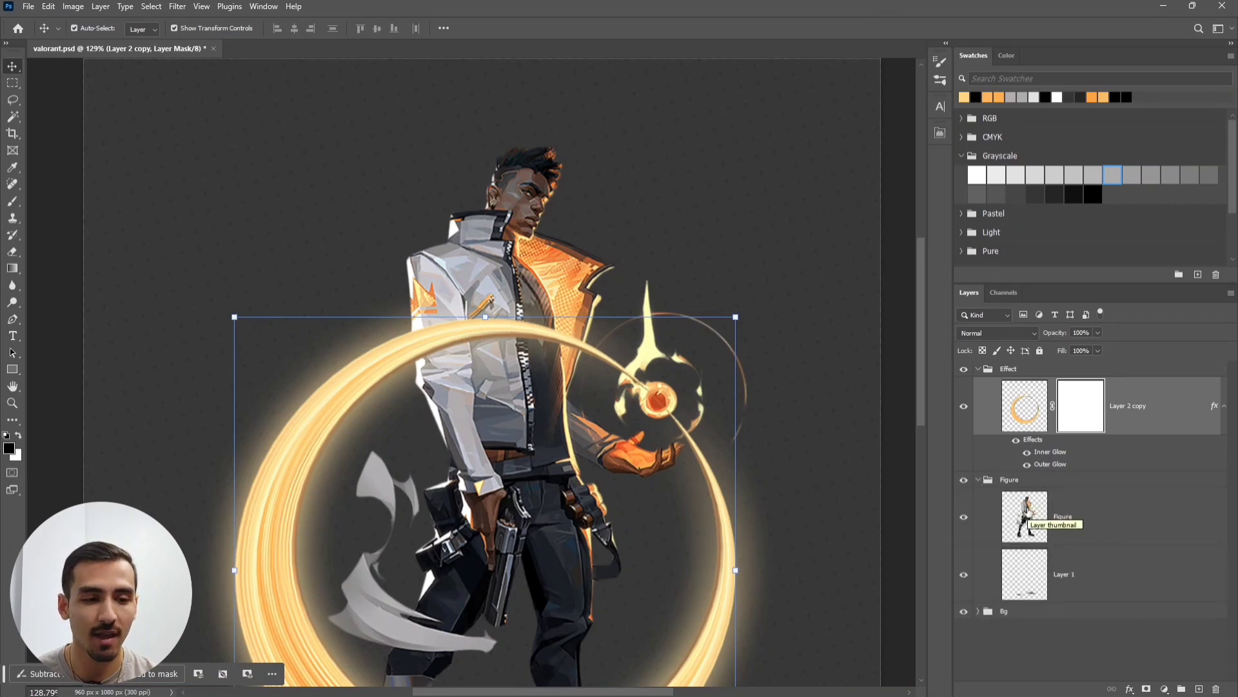
key(ctrl)
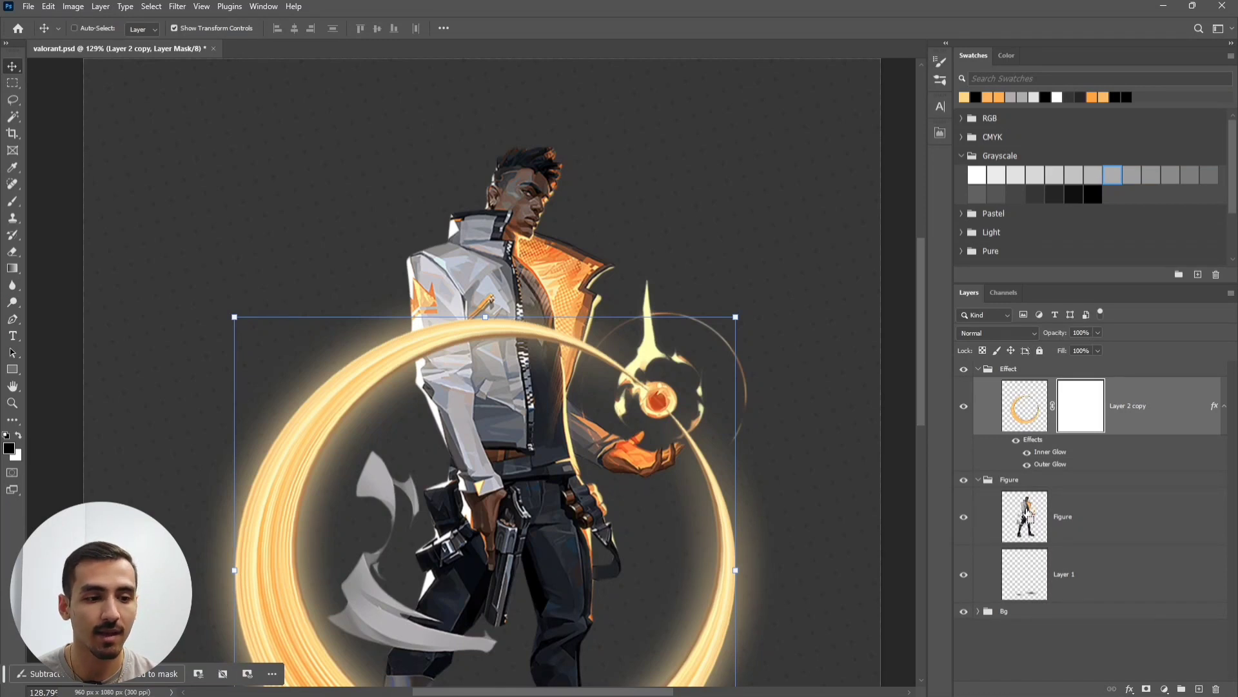
ctrl+click(1027, 510)
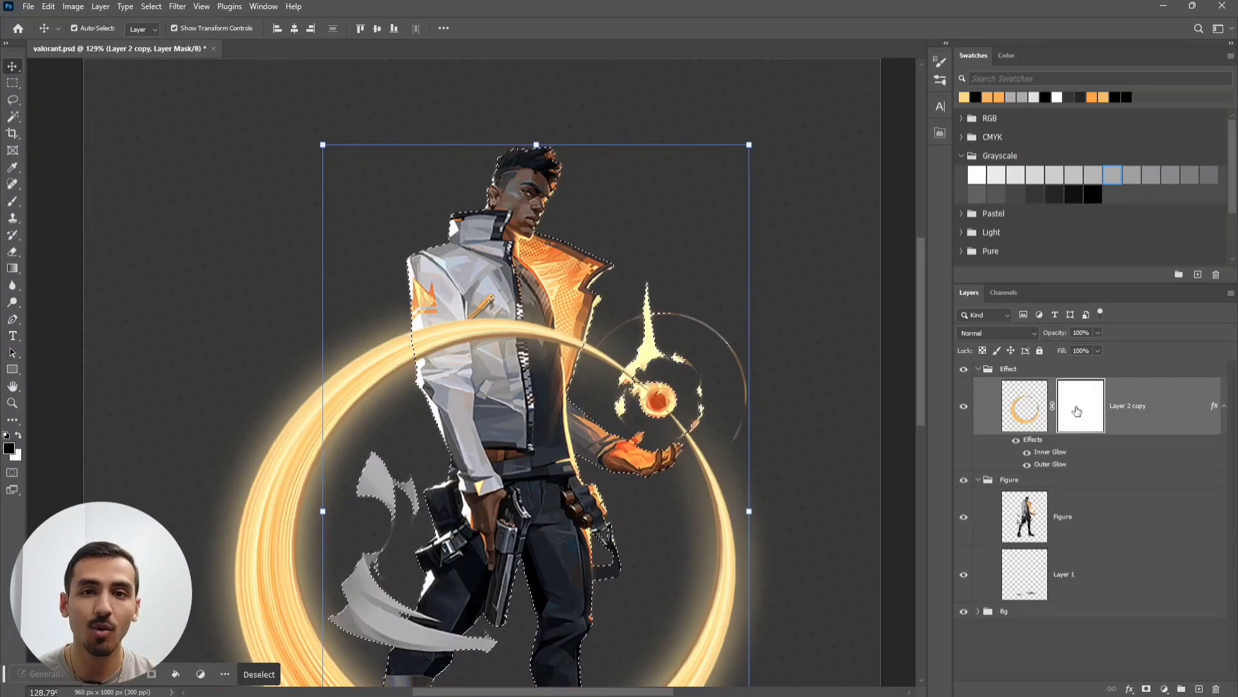
click(12, 201)
mouse_move(303, 333)
mouse_down()
mouse_move(443, 332)
mouse_move(471, 374)
mouse_move(517, 344)
mouse_move(572, 343)
mouse_move(551, 336)
mouse_up()
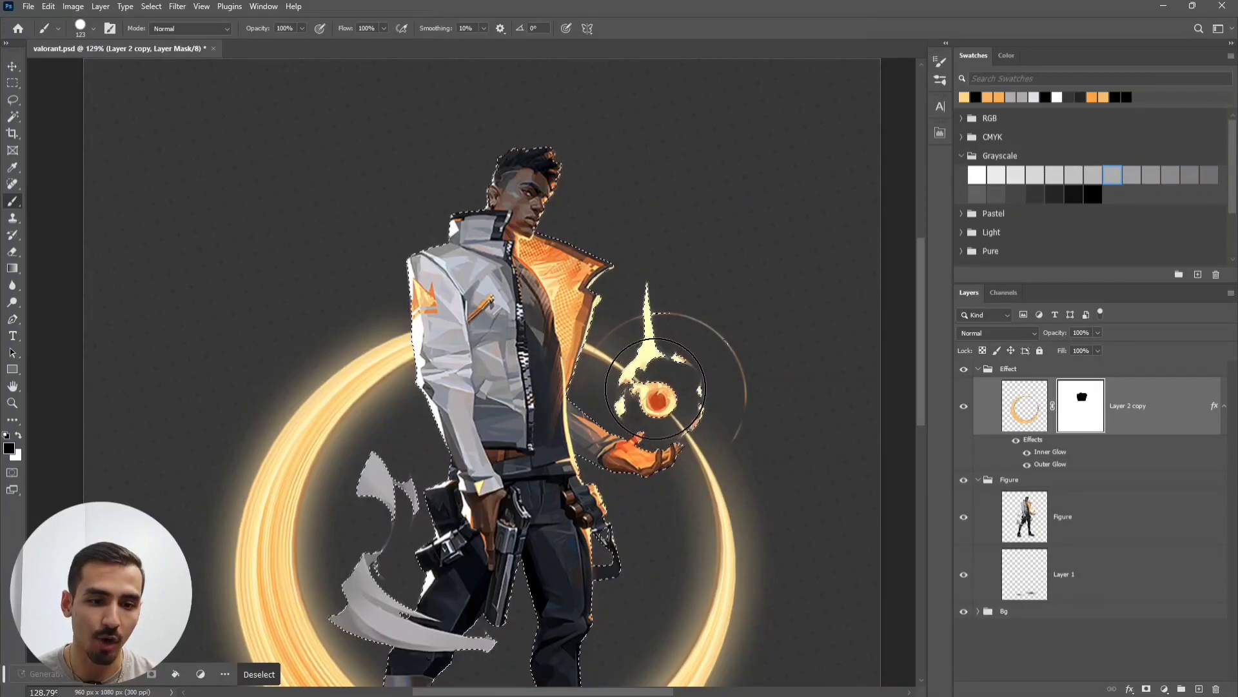
drag(639, 429, 660, 181)
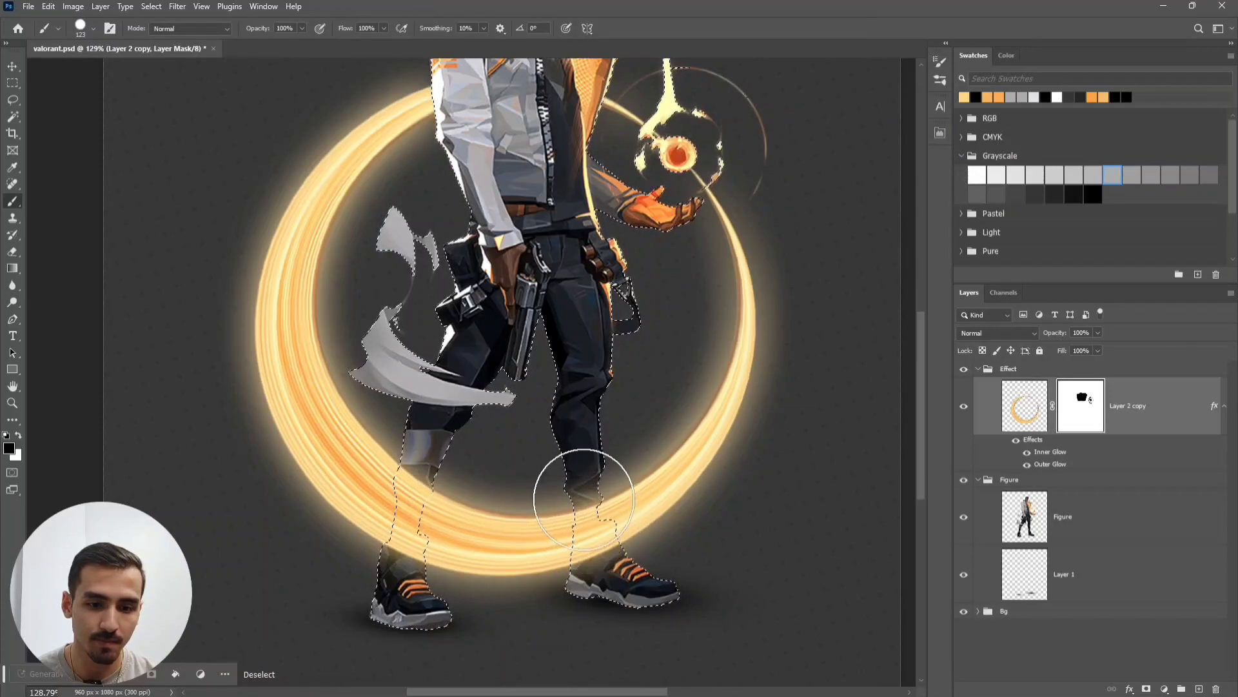
drag(583, 500, 590, 536)
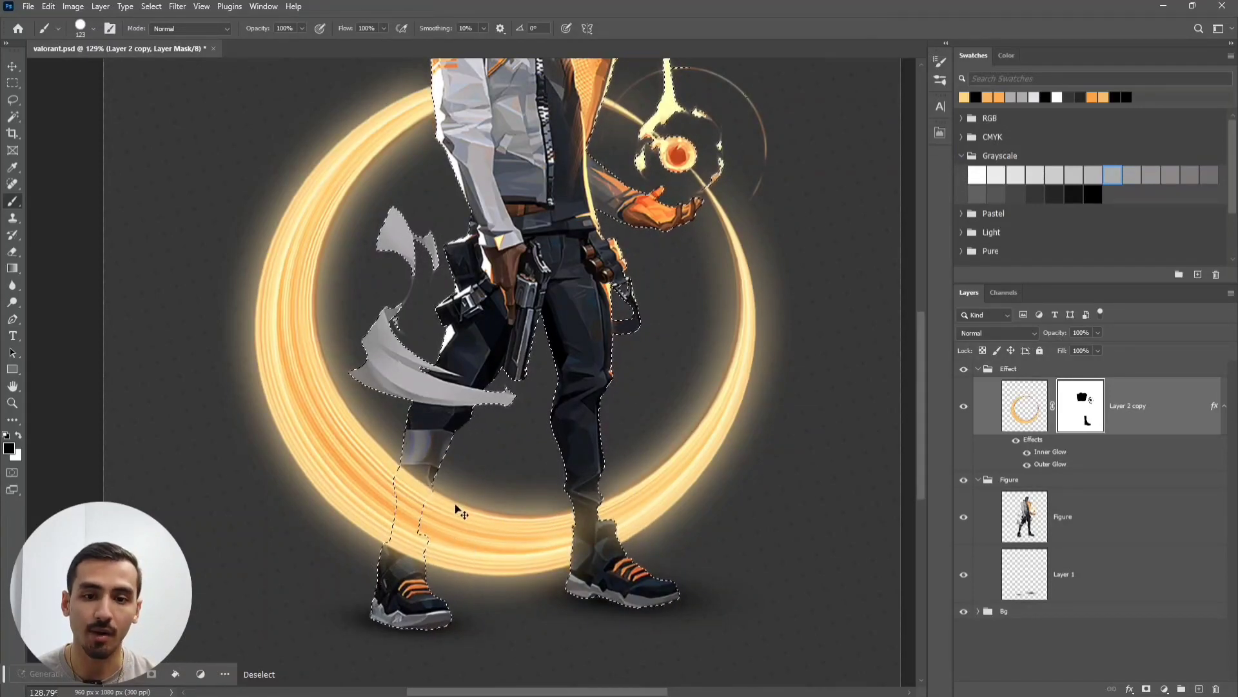
key(ctrl+d)
- Zoom and pan over the torso and jacket to inspect the masked ring
scroll(461, 512, down, 4)
mouse_move(513, 427)
mouse_down()
mouse_move(508, 399)
mouse_move(498, 420)
mouse_up()
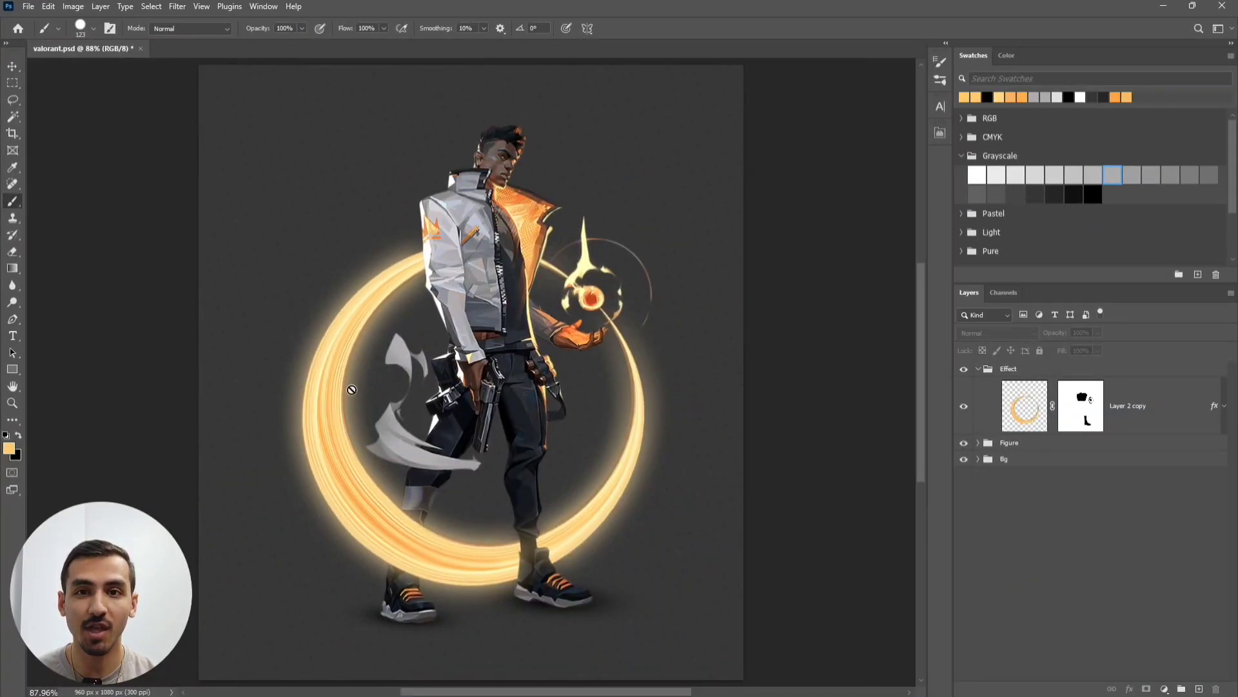
key(v)
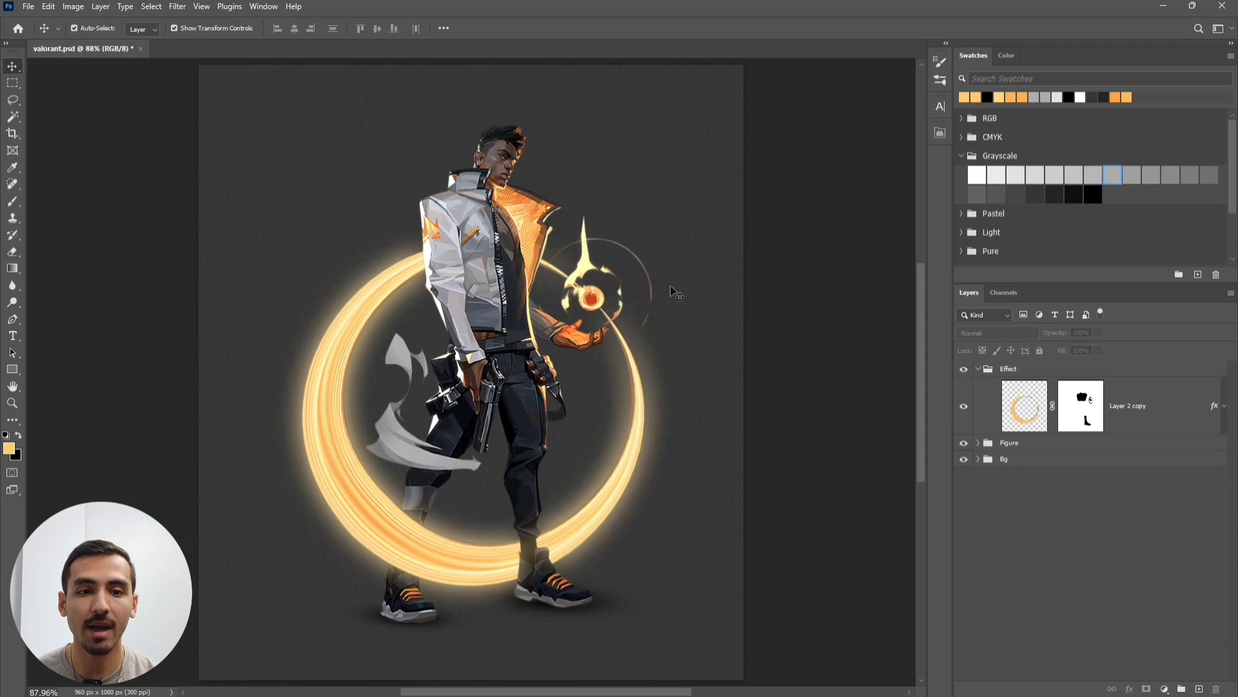
scroll(451, 361, up, 7)
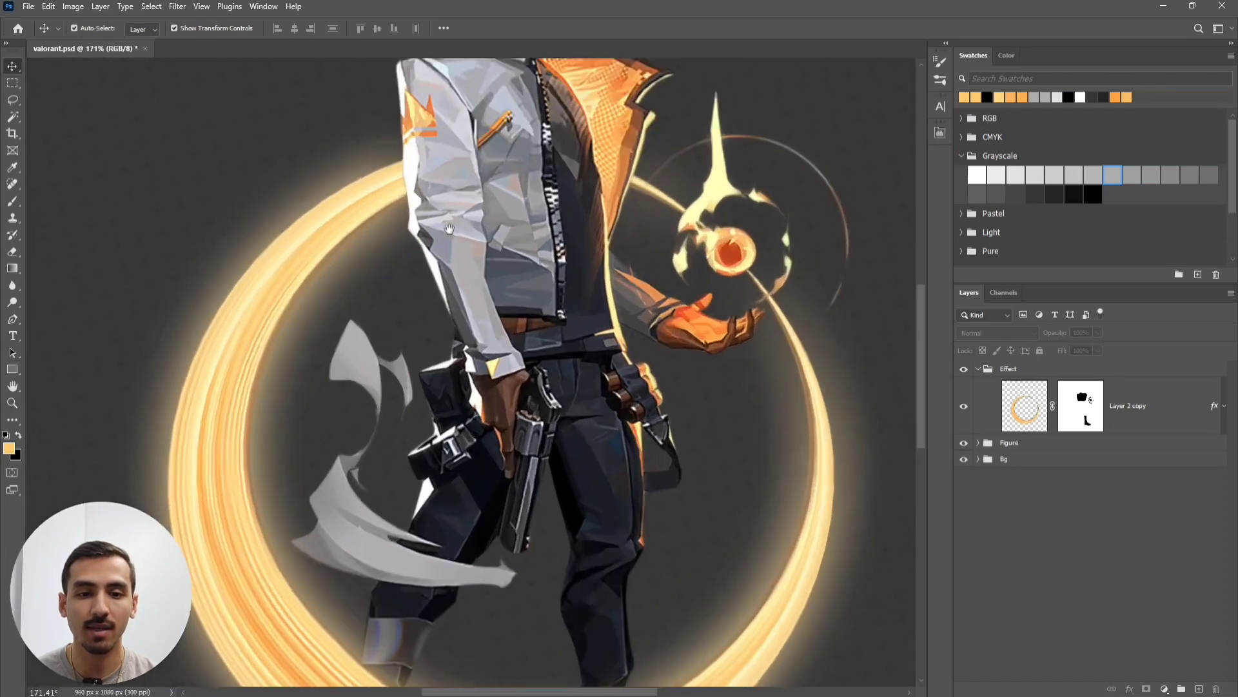
drag(450, 222, 493, 381)
scroll(483, 342, up, 5)
drag(408, 336, 428, 517)
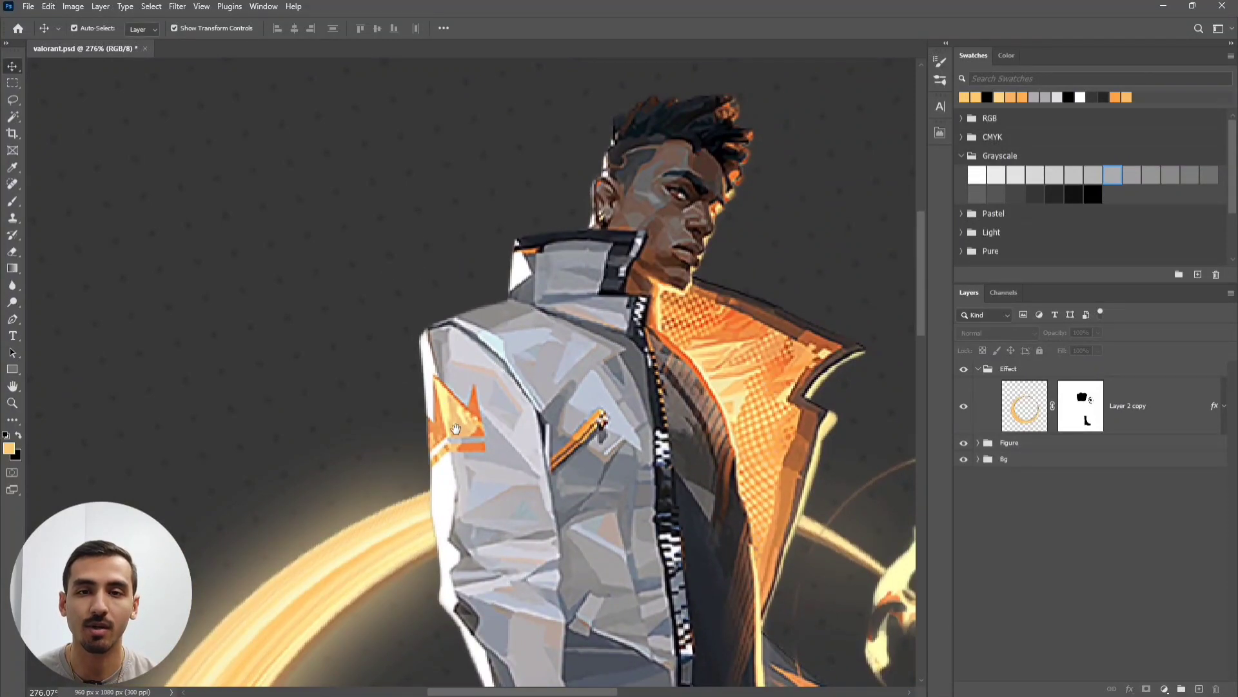
drag(456, 428, 506, 440)
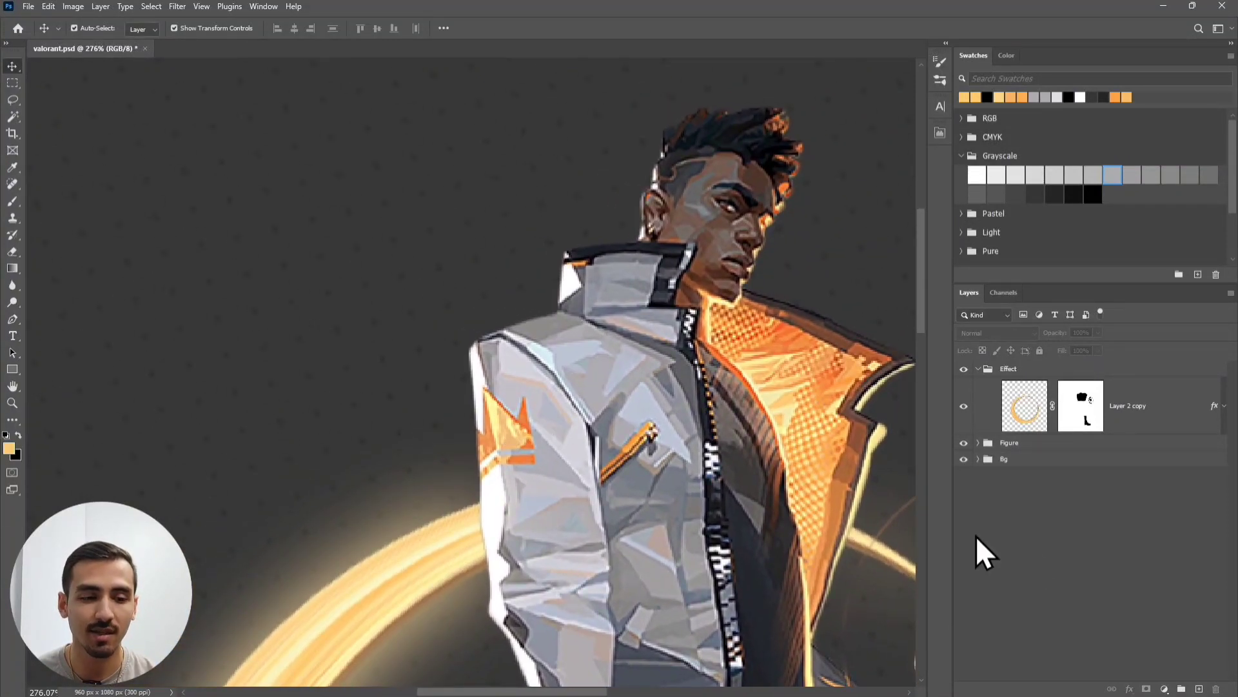
- Create a new layer, choose the Brush, and sample light orange #ffc363 from the ring as foreground colour
click(1199, 689)
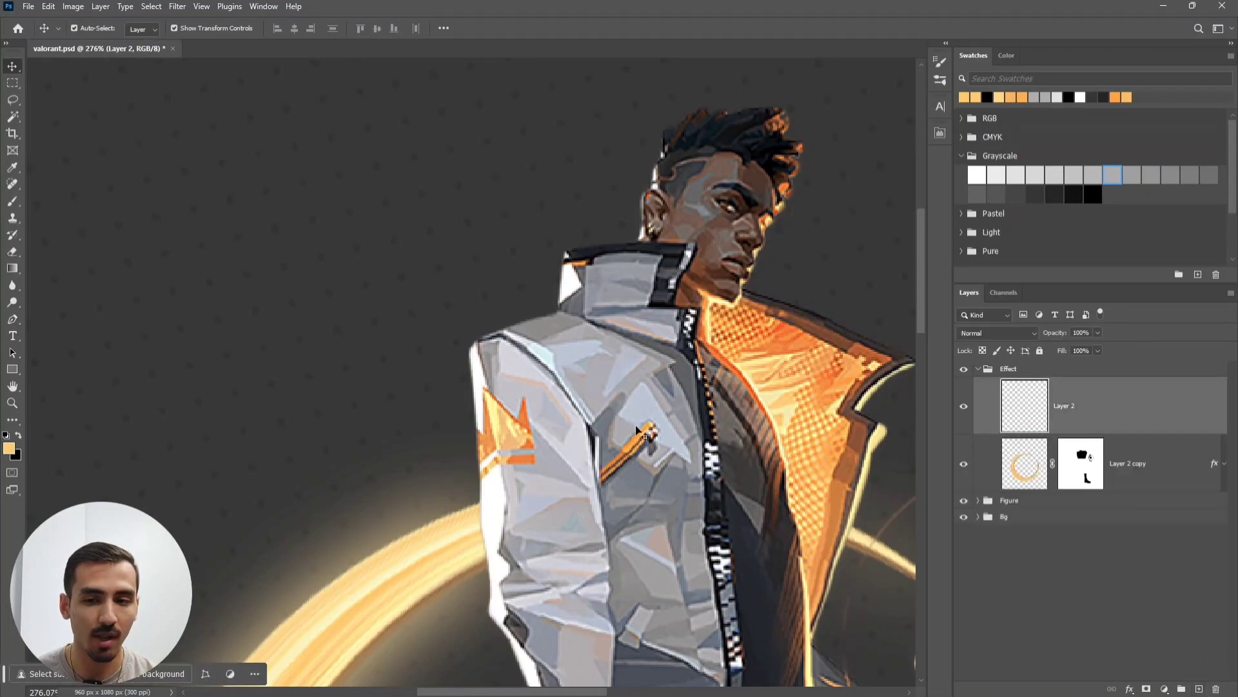
click(13, 202)
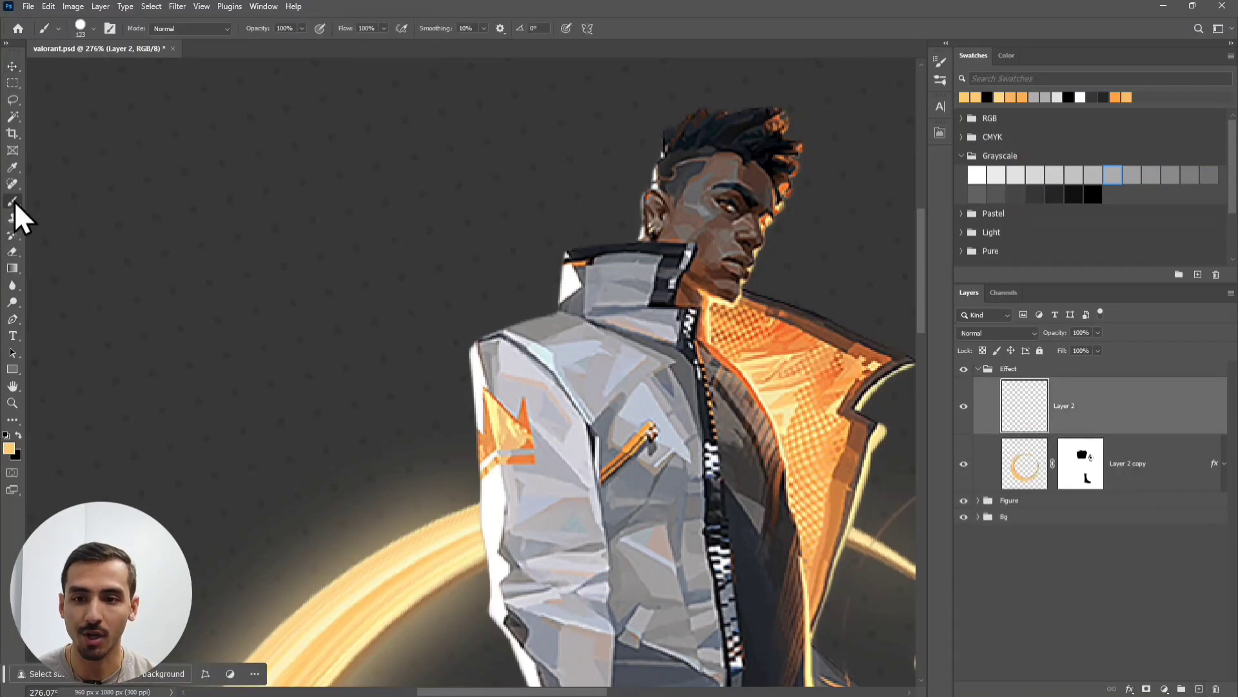
click(9, 448)
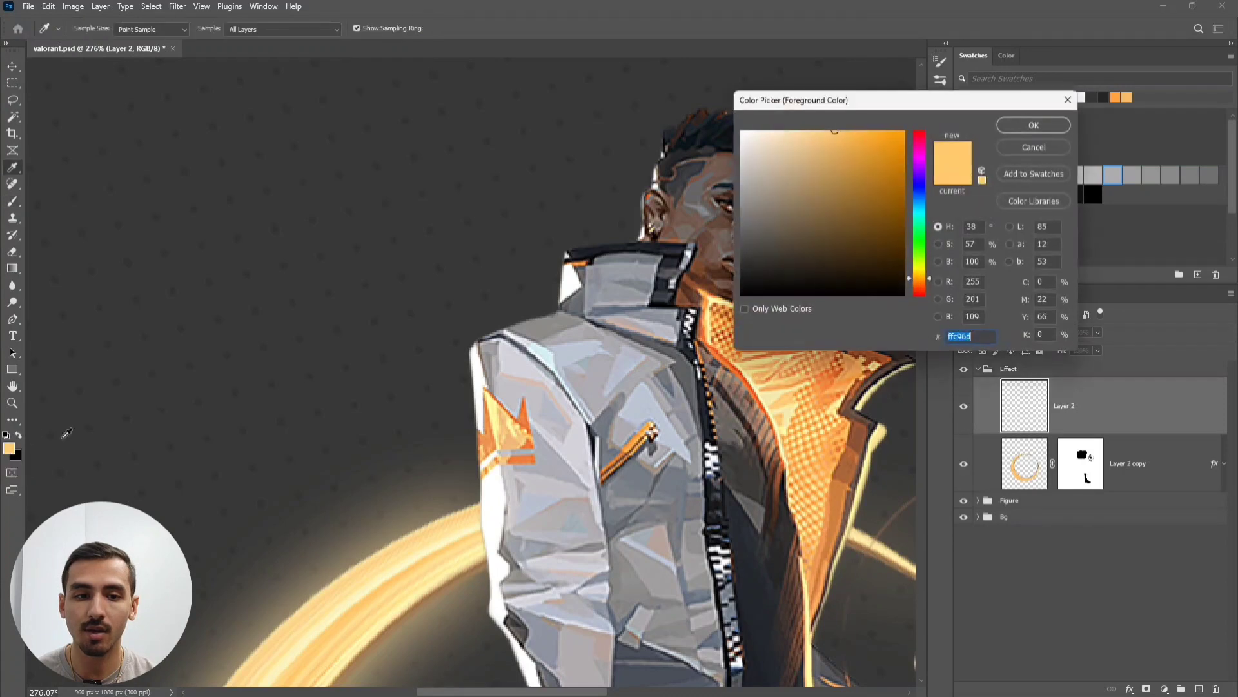
click(1036, 148)
drag(590, 349, 597, 248)
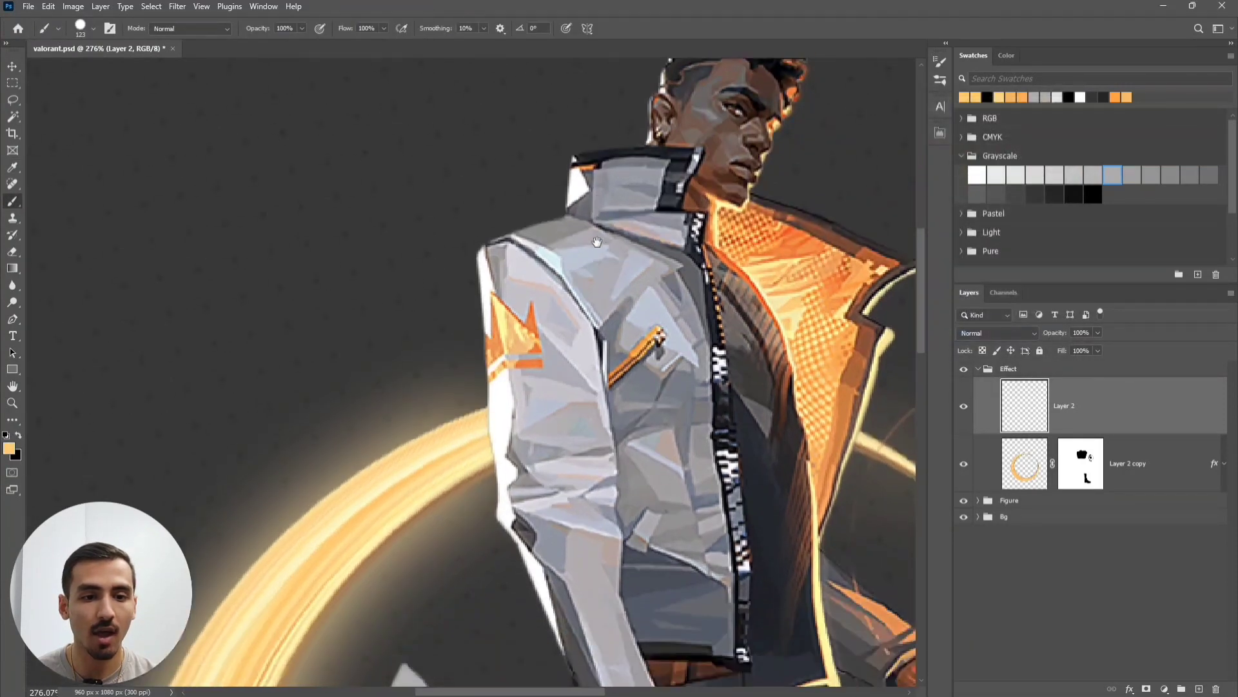
click(1149, 466)
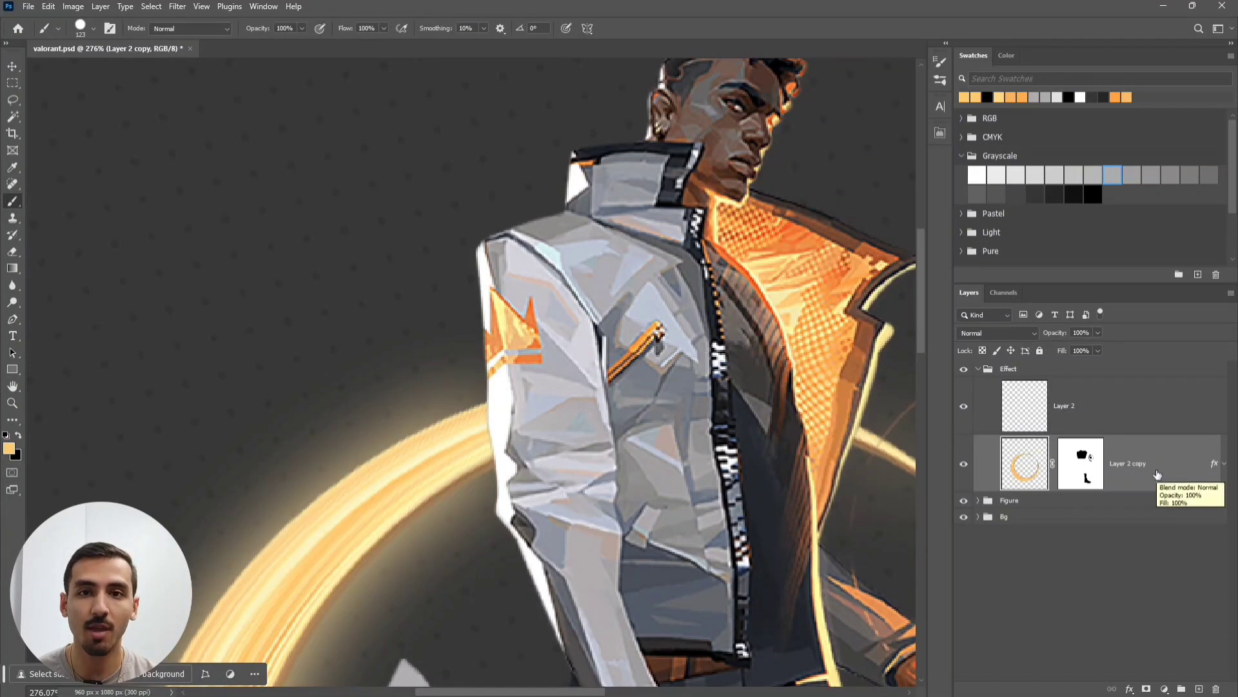
click(8, 450)
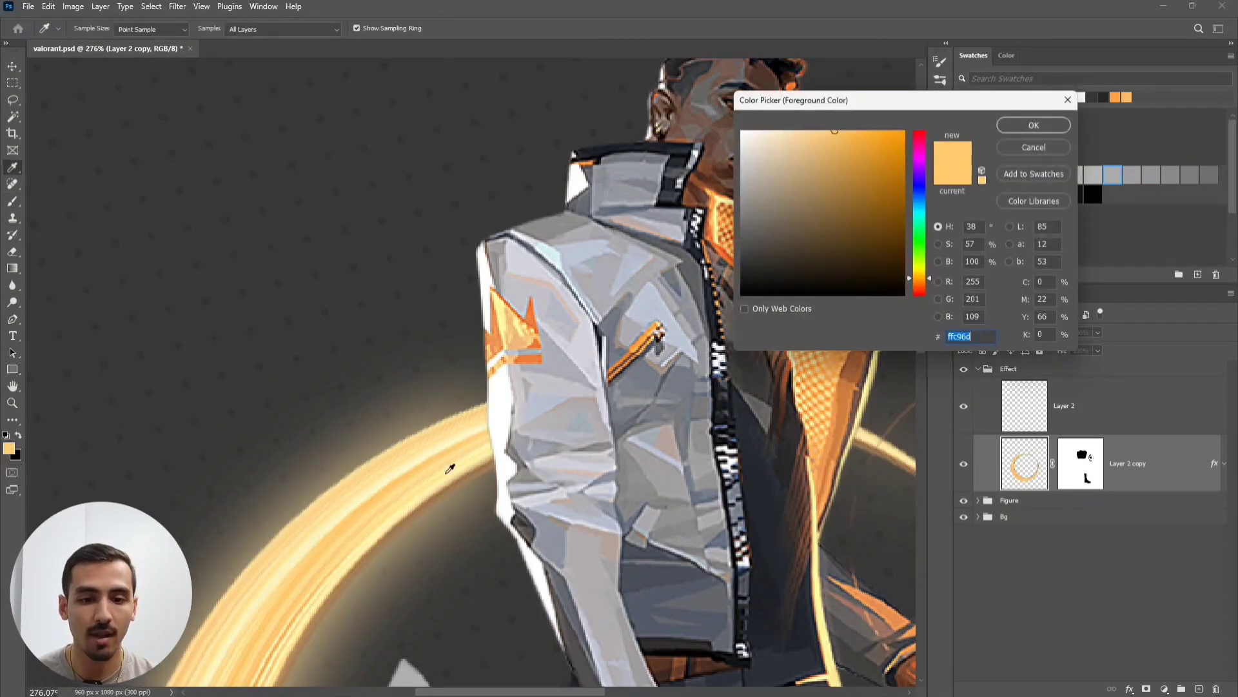
click(393, 476)
click(398, 477)
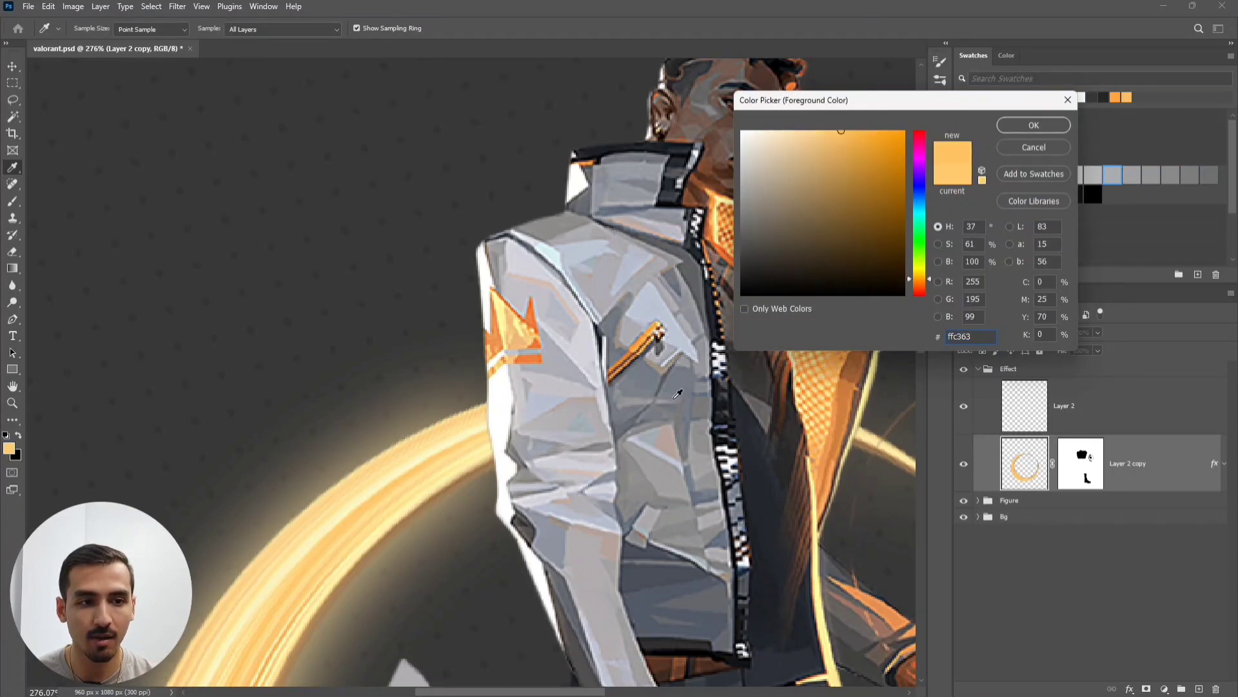
click(1045, 123)
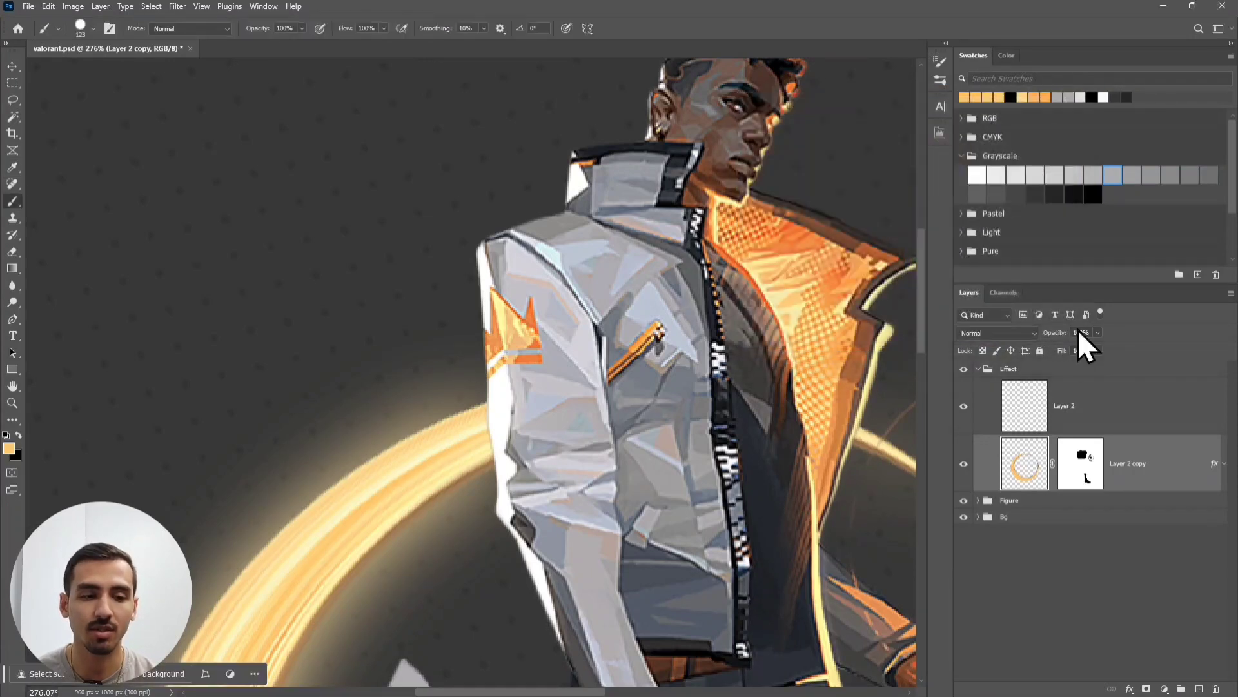
- Set Layer 2's blend mode to Overlay with 60% opacity
click(1095, 419)
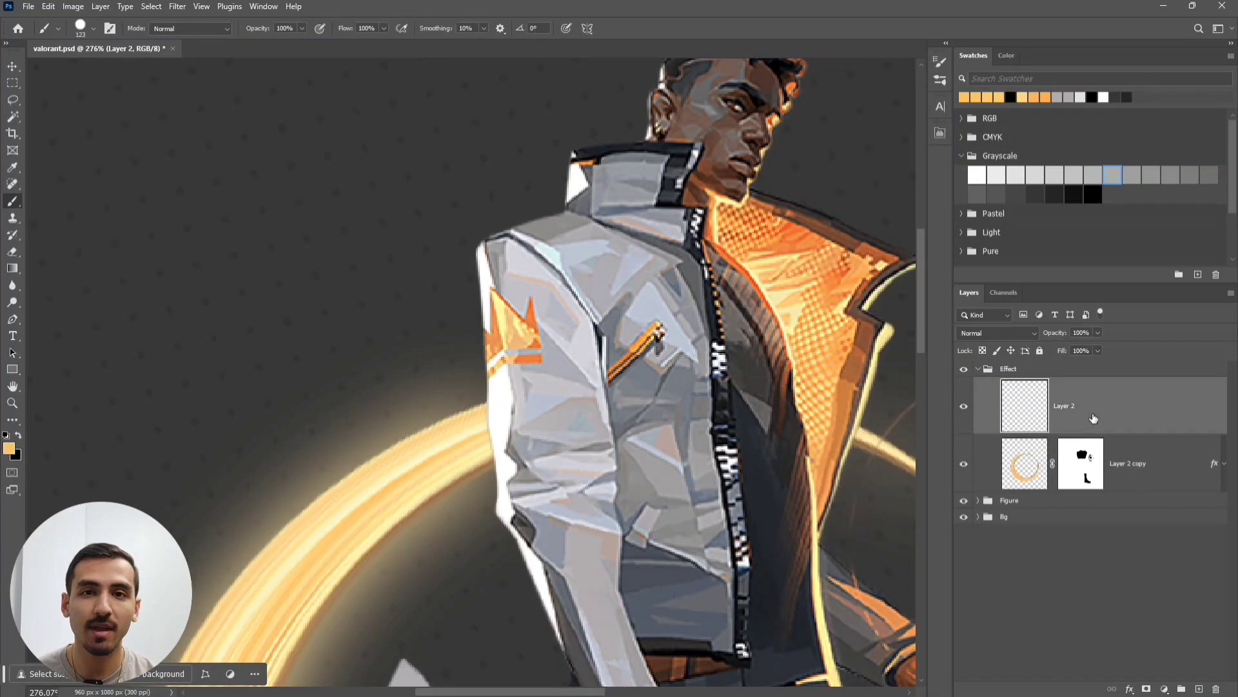
drag(657, 424, 643, 479)
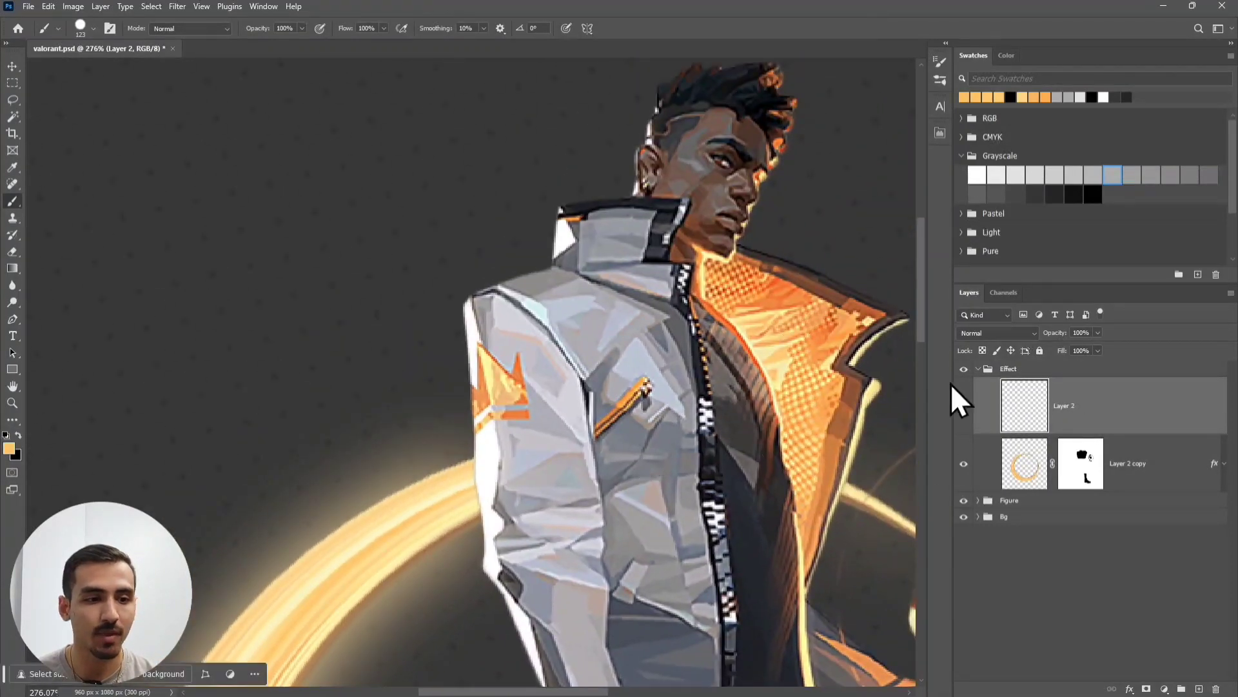
click(997, 335)
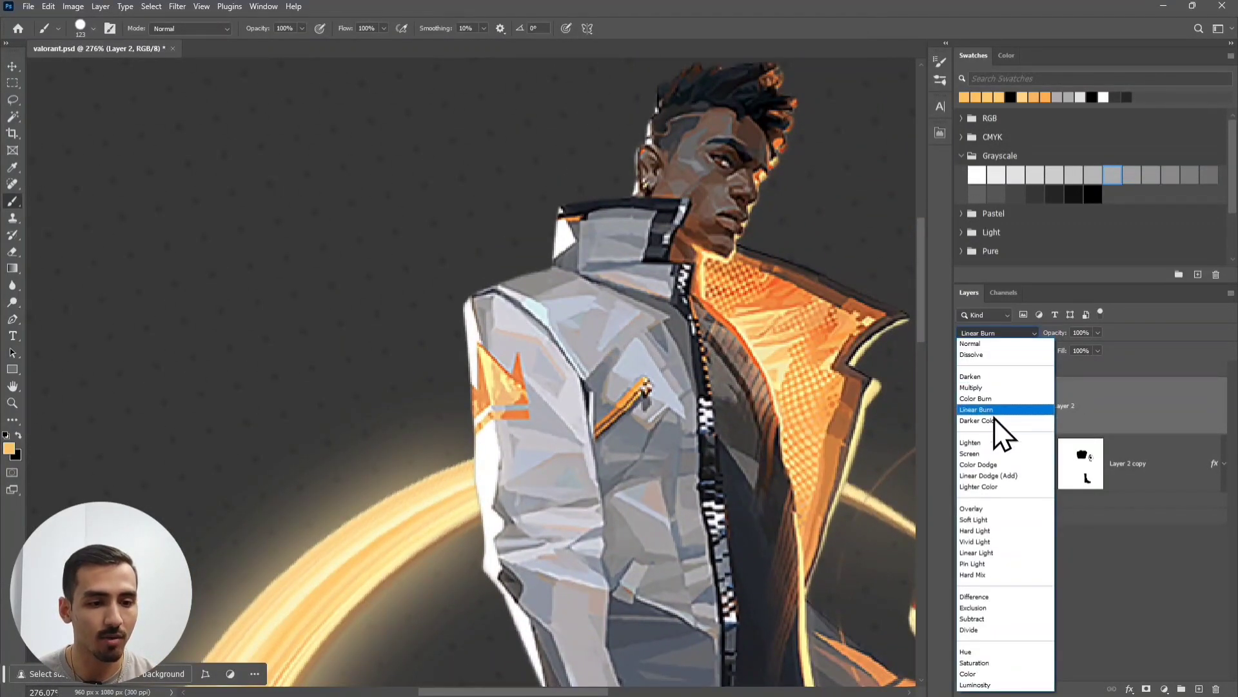
click(985, 508)
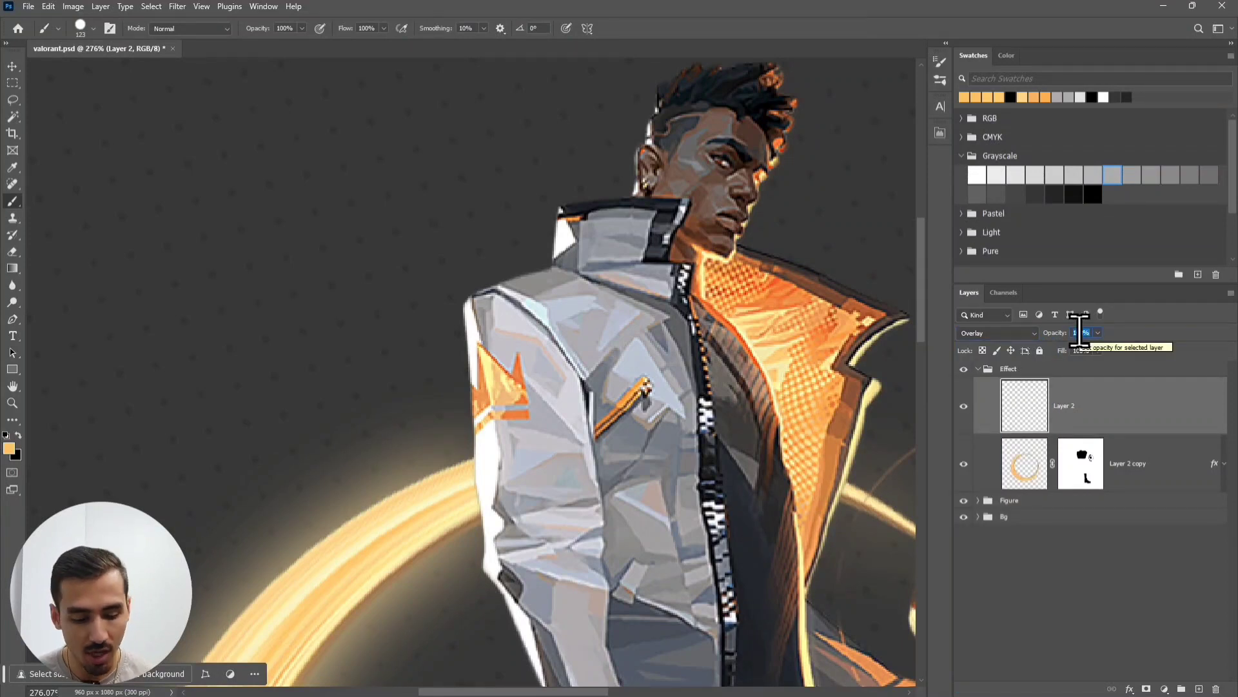
text(60)
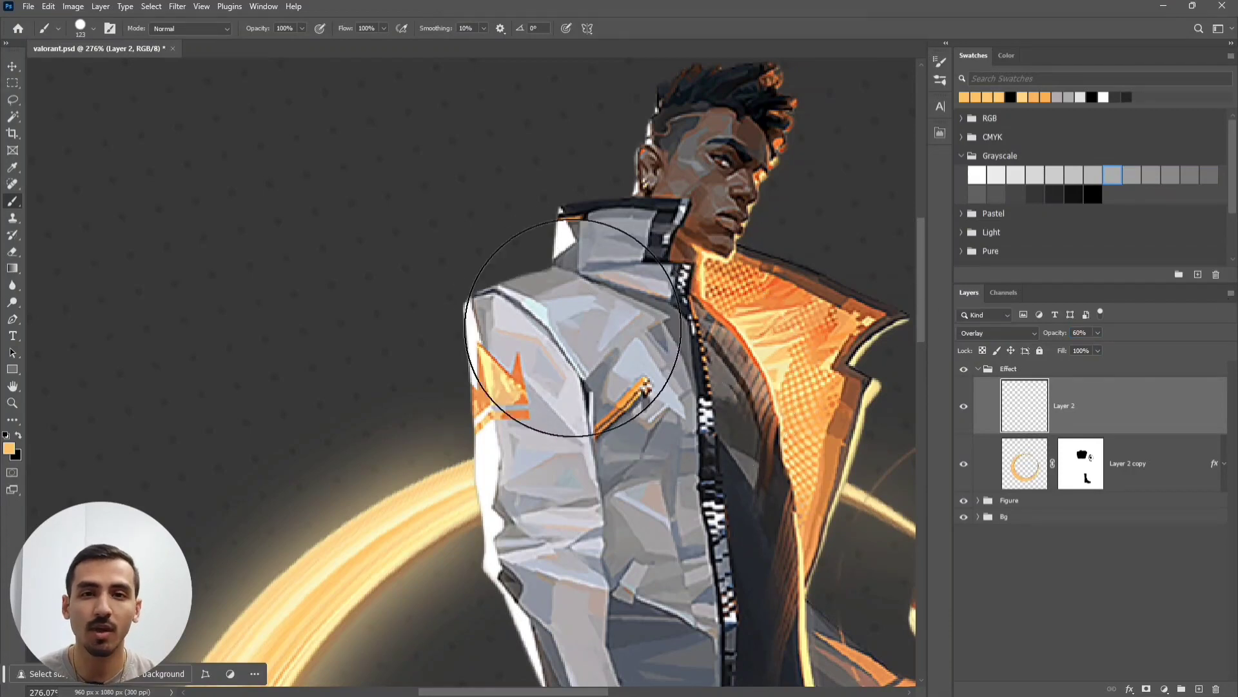
- Zoom in on the head and try glow dabs on the head and collar, undoing the collar dab
scroll(549, 271, up, 1)
scroll(549, 271, up, 3)
drag(544, 280, 477, 411)
click(645, 193)
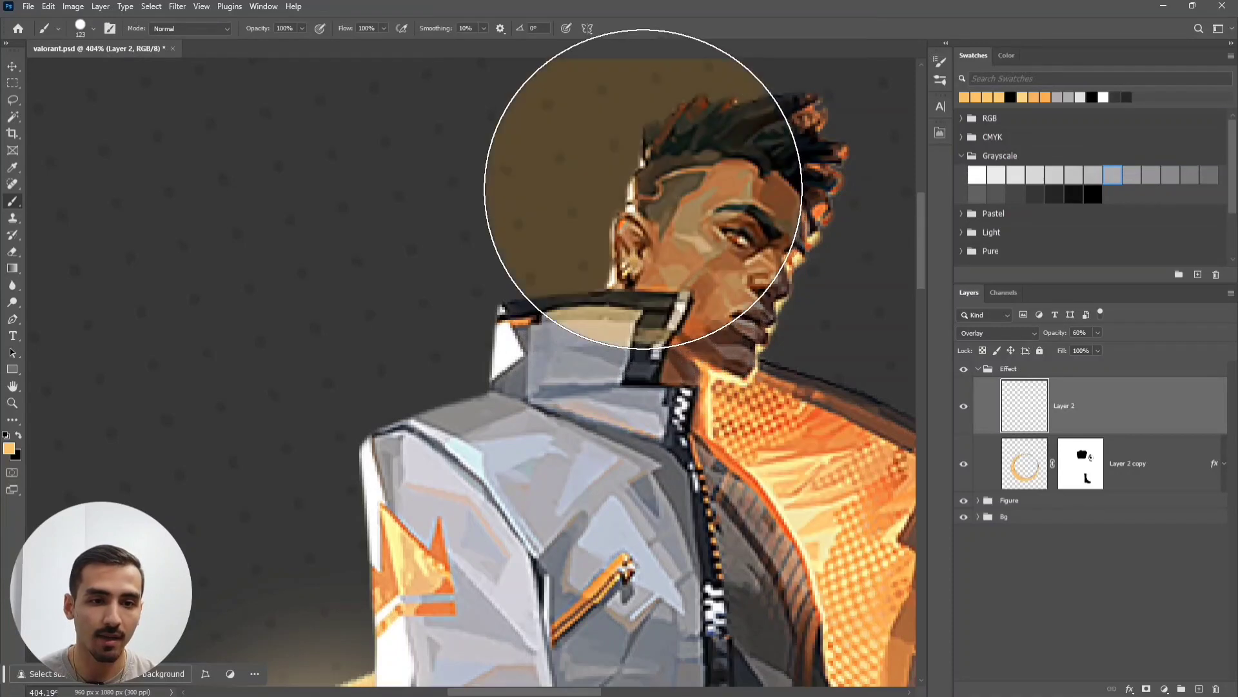
click(548, 303)
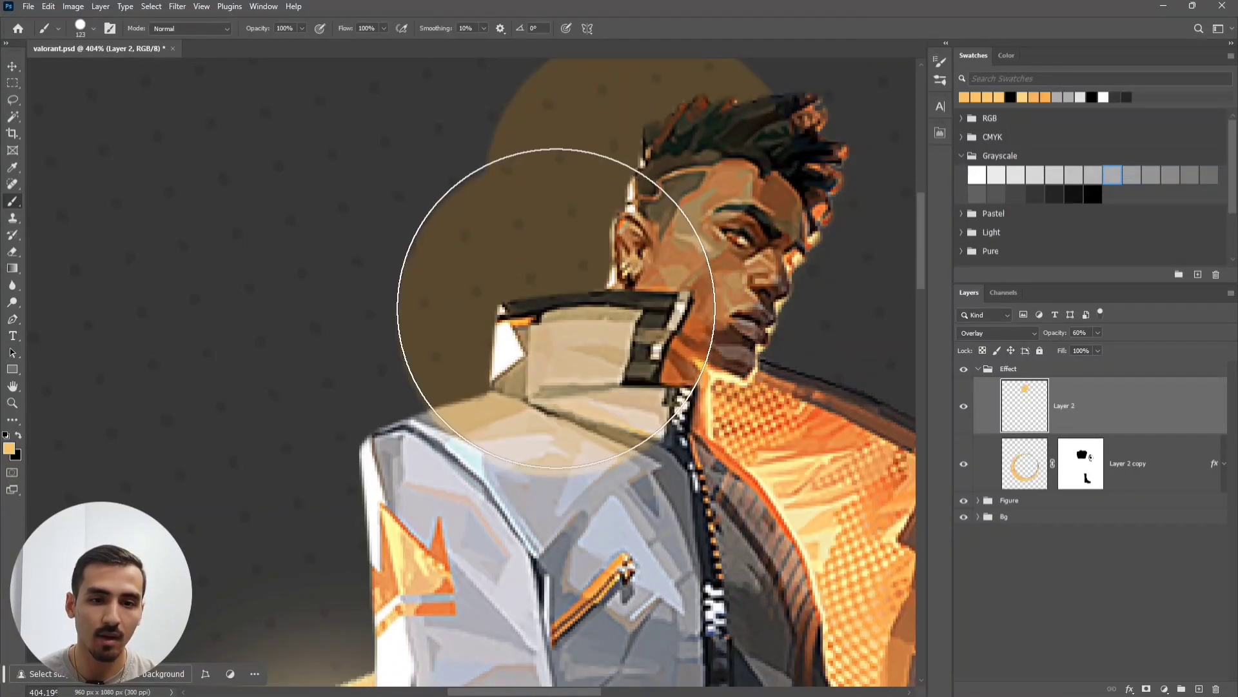
key(ctrl+z)
key(ctrl+z)
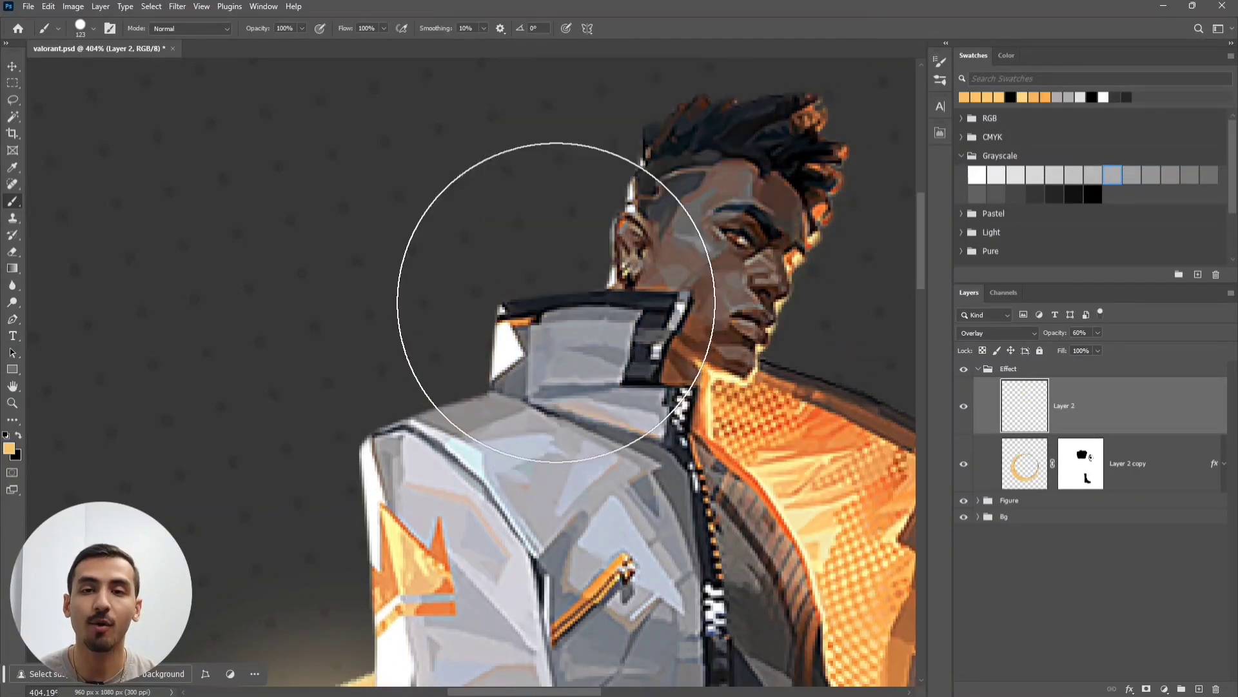
- Set brush hardness to 0% and paint soft glow beside the head and collar
click(110, 28)
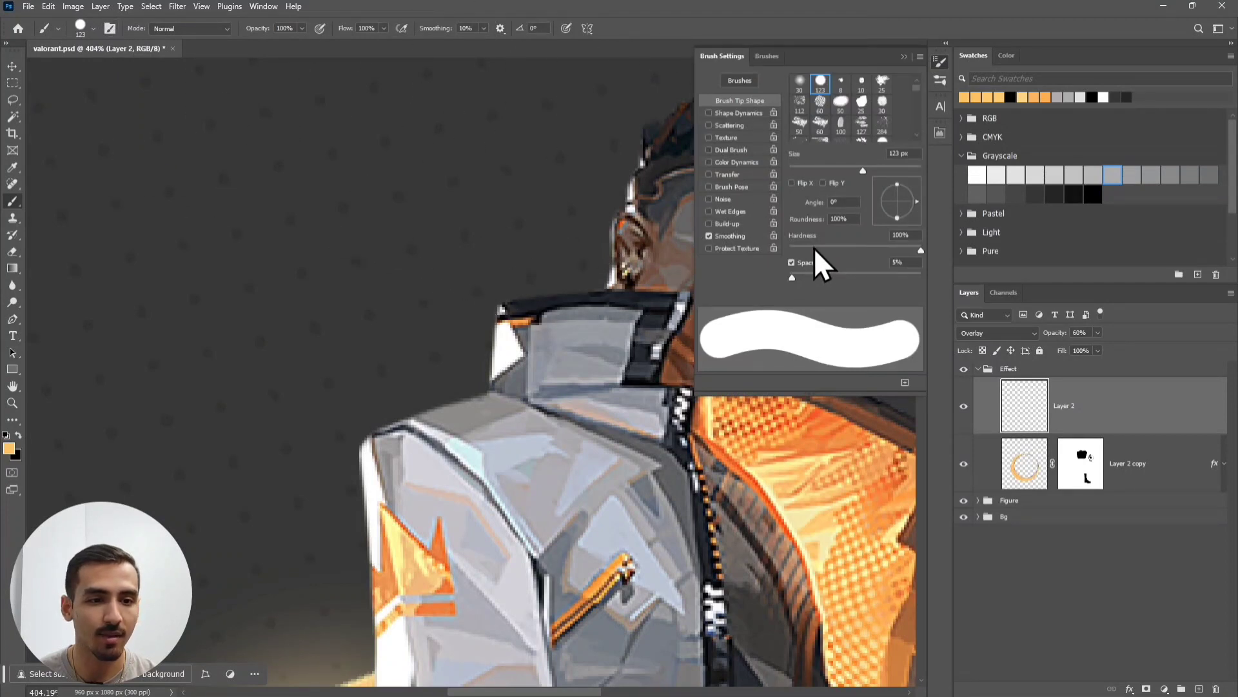
drag(814, 247, 782, 250)
click(904, 57)
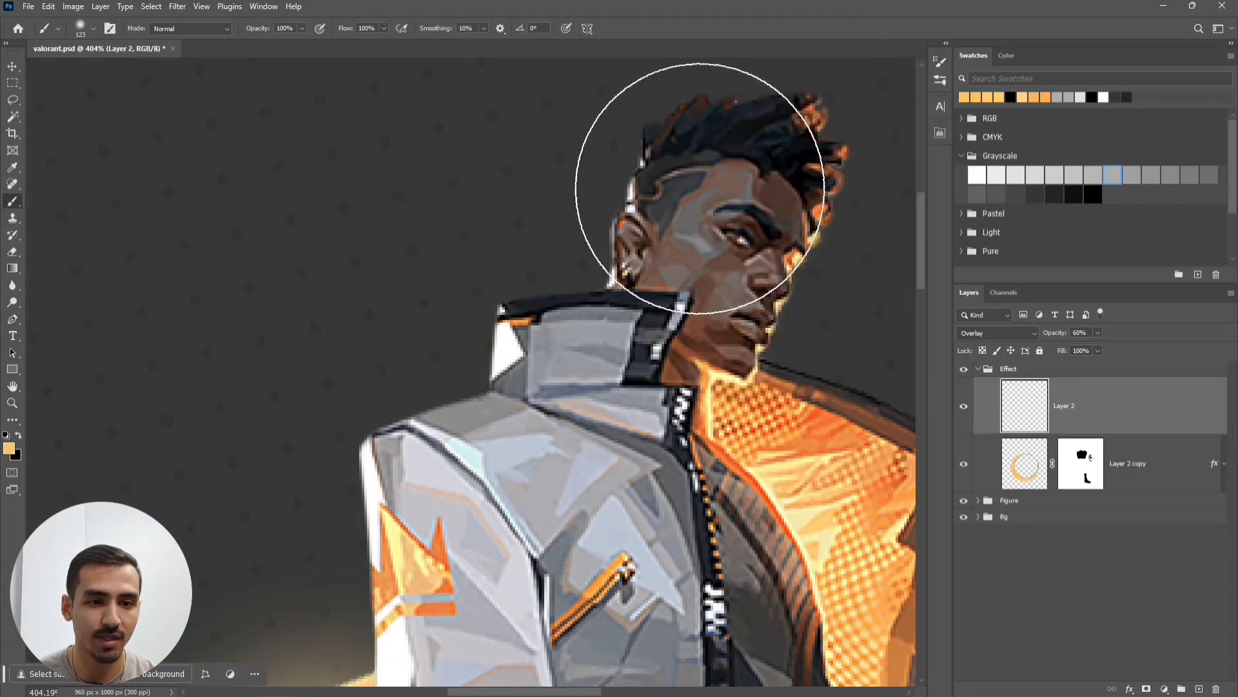
click(649, 174)
click(617, 266)
- Paint soft orange glow along the collar, shoulder, arm, sleeve, elbow and cuff
drag(557, 253, 584, 124)
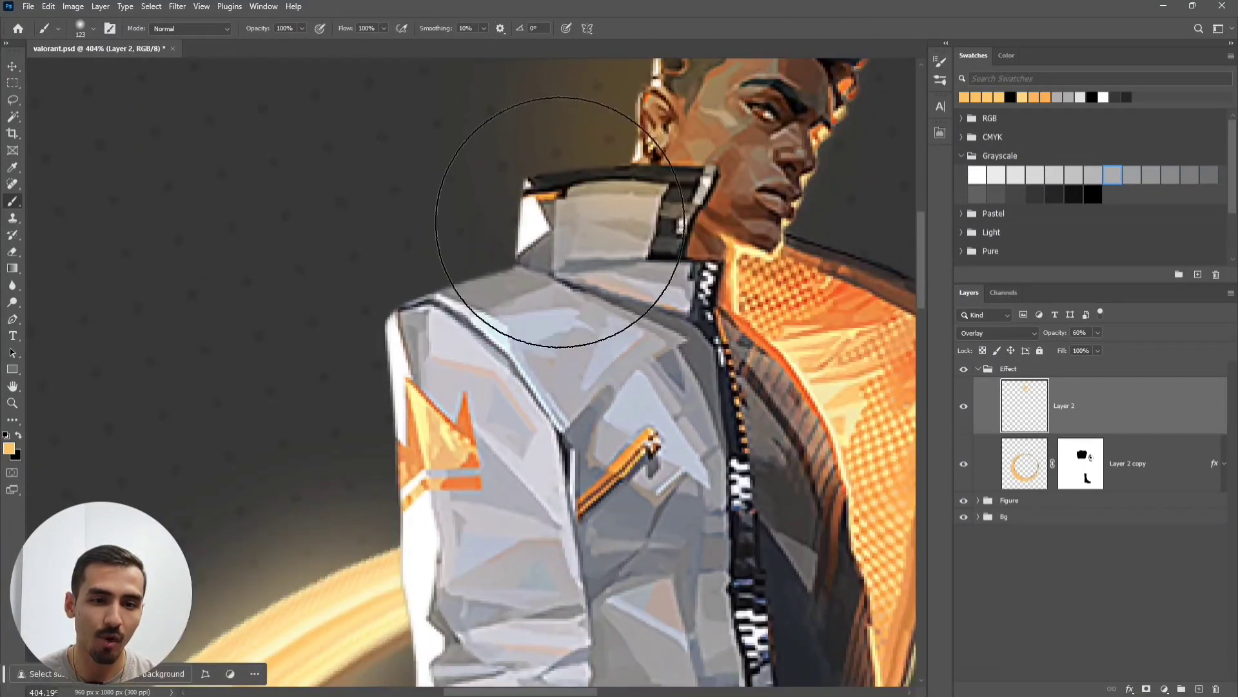
click(564, 226)
click(470, 296)
drag(511, 387, 525, 232)
click(418, 274)
drag(471, 422, 489, 243)
click(450, 260)
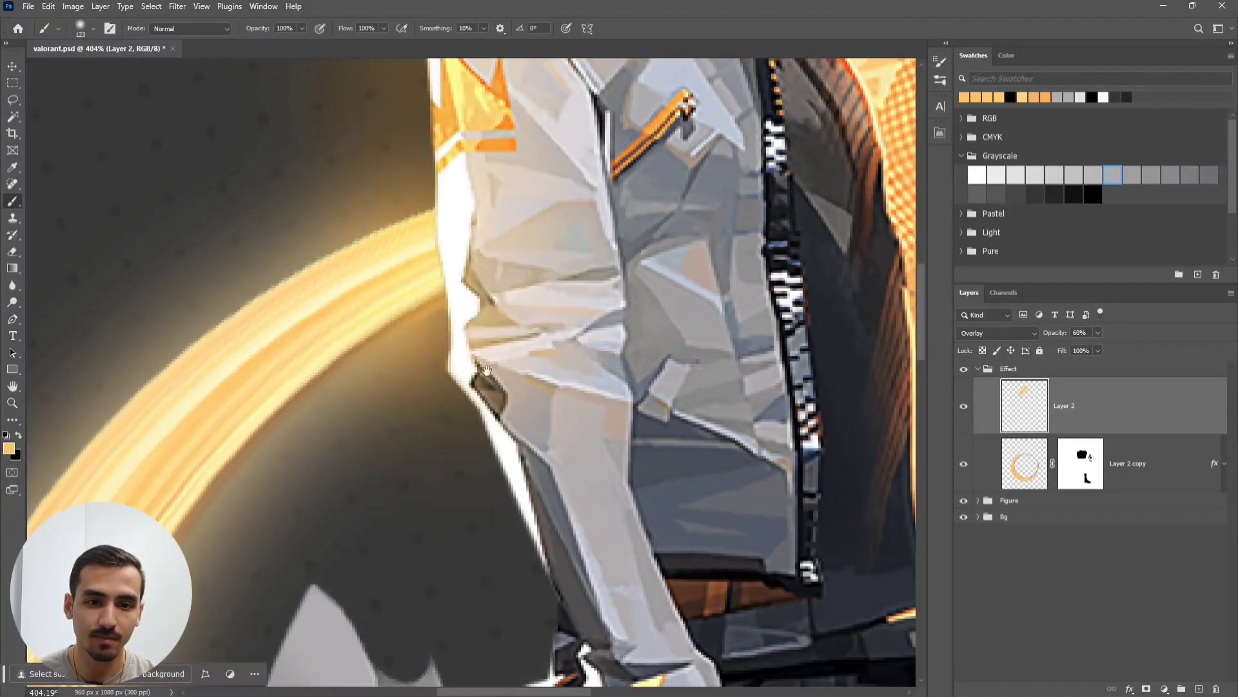
drag(490, 430, 508, 232)
click(510, 254)
drag(584, 342, 574, 183)
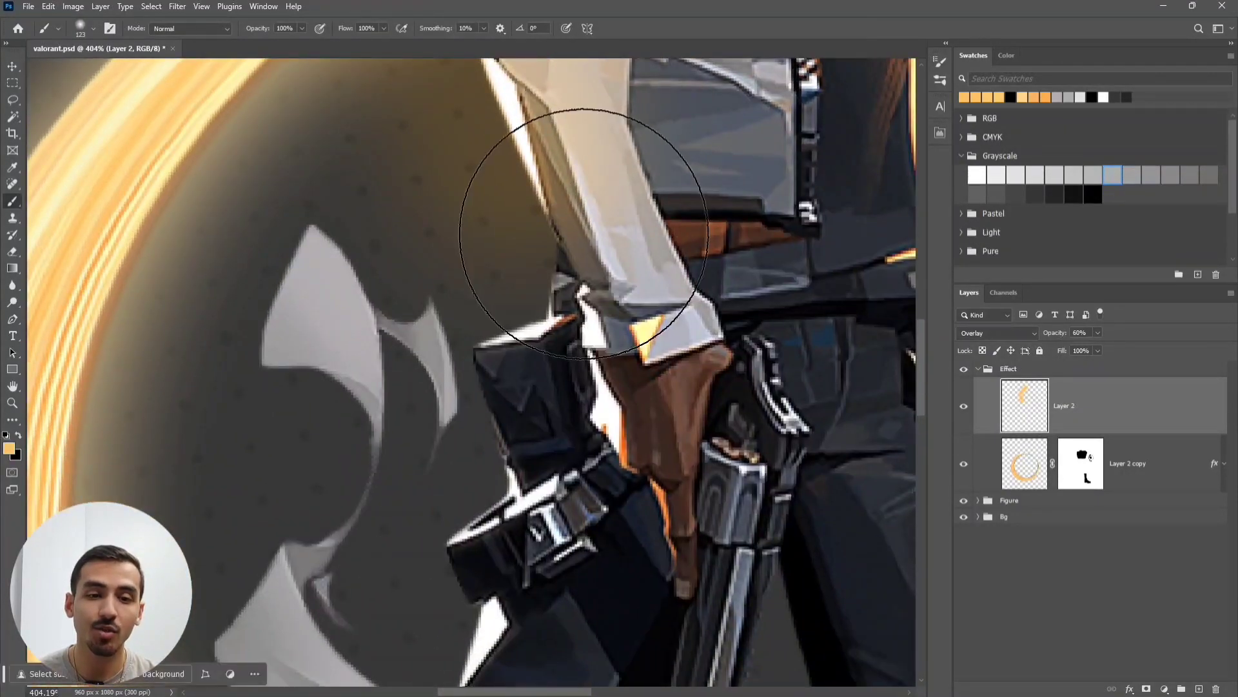
click(561, 309)
- Stroke glow down the arm and blade, both legs, and onto both shoes
mouse_move(542, 402)
mouse_down()
mouse_move(547, 233)
mouse_move(506, 402)
mouse_up()
drag(506, 406, 612, 168)
drag(603, 194, 490, 504)
drag(494, 497, 517, 45)
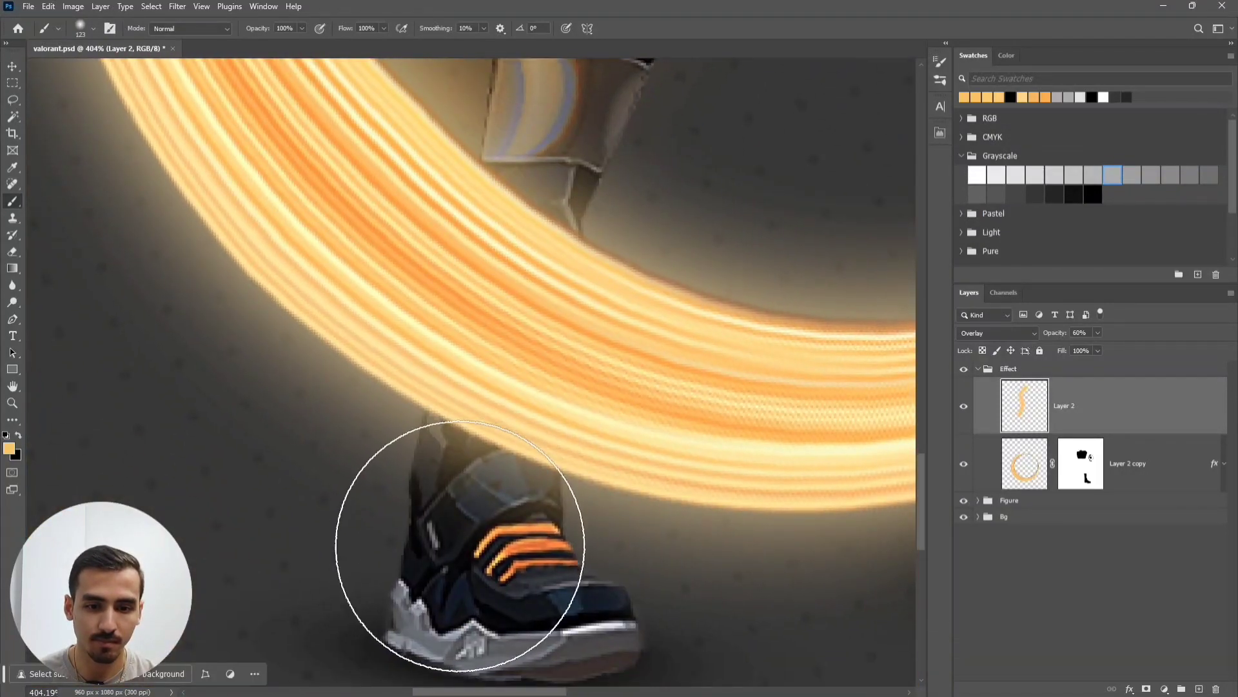
click(460, 557)
drag(606, 471, 161, 516)
mouse_move(494, 578)
mouse_down()
mouse_move(370, 443)
mouse_move(303, 316)
mouse_up()
mouse_move(263, 219)
mouse_down()
mouse_move(417, 461)
mouse_move(403, 301)
mouse_move(428, 495)
mouse_up()
- Paint glow near the ammo belt and recentre the view on the upper body
drag(432, 484, 429, 310)
drag(421, 248, 474, 608)
drag(635, 497, 589, 324)
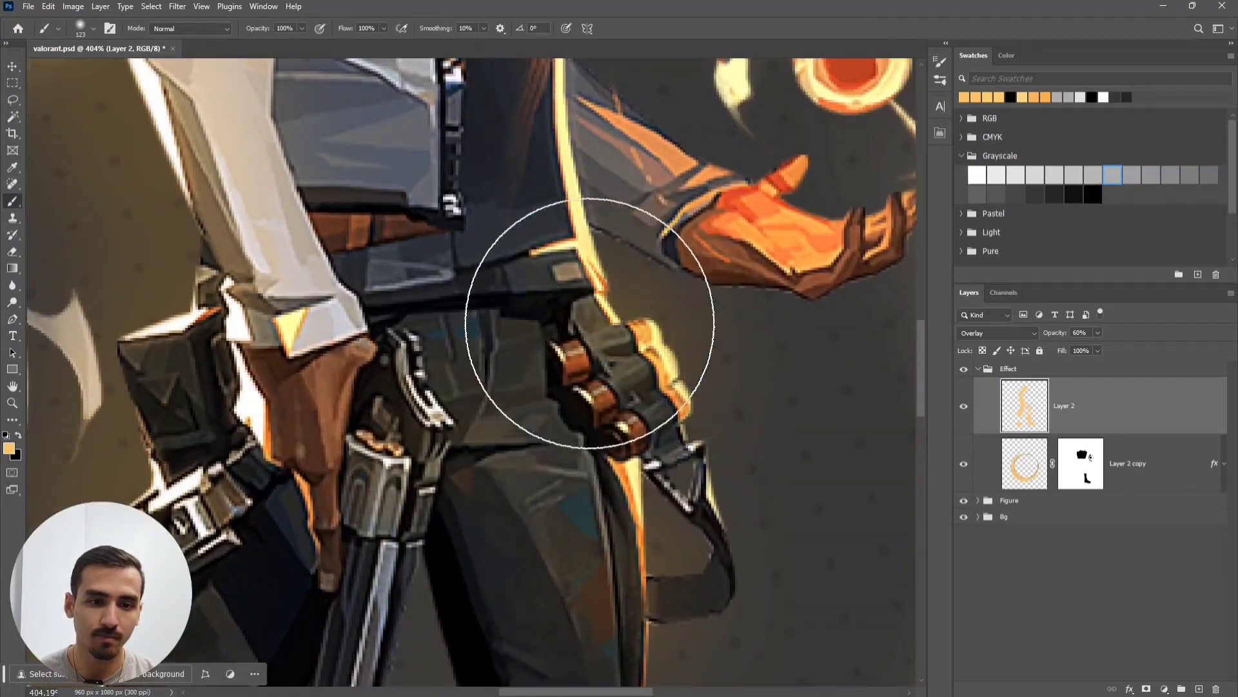
drag(467, 283, 421, 507)
drag(395, 260, 472, 423)
drag(558, 208, 568, 198)
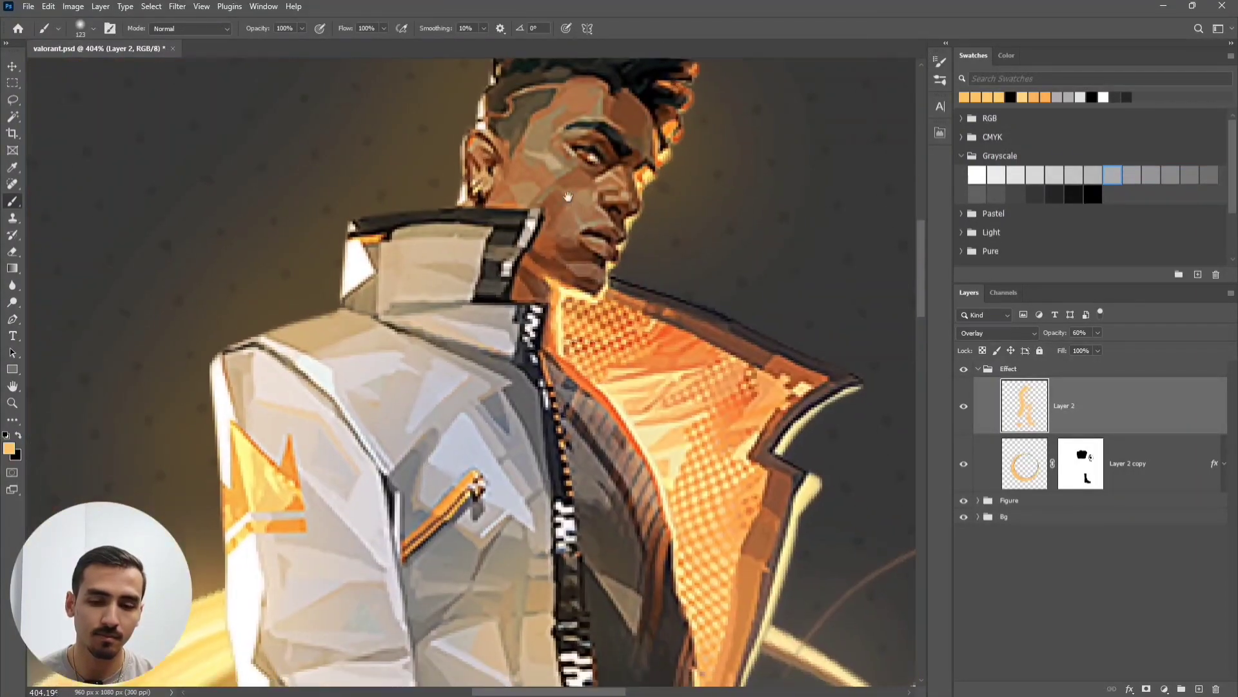
drag(458, 510, 565, 244)
scroll(548, 470, down, 4)
drag(538, 457, 530, 518)
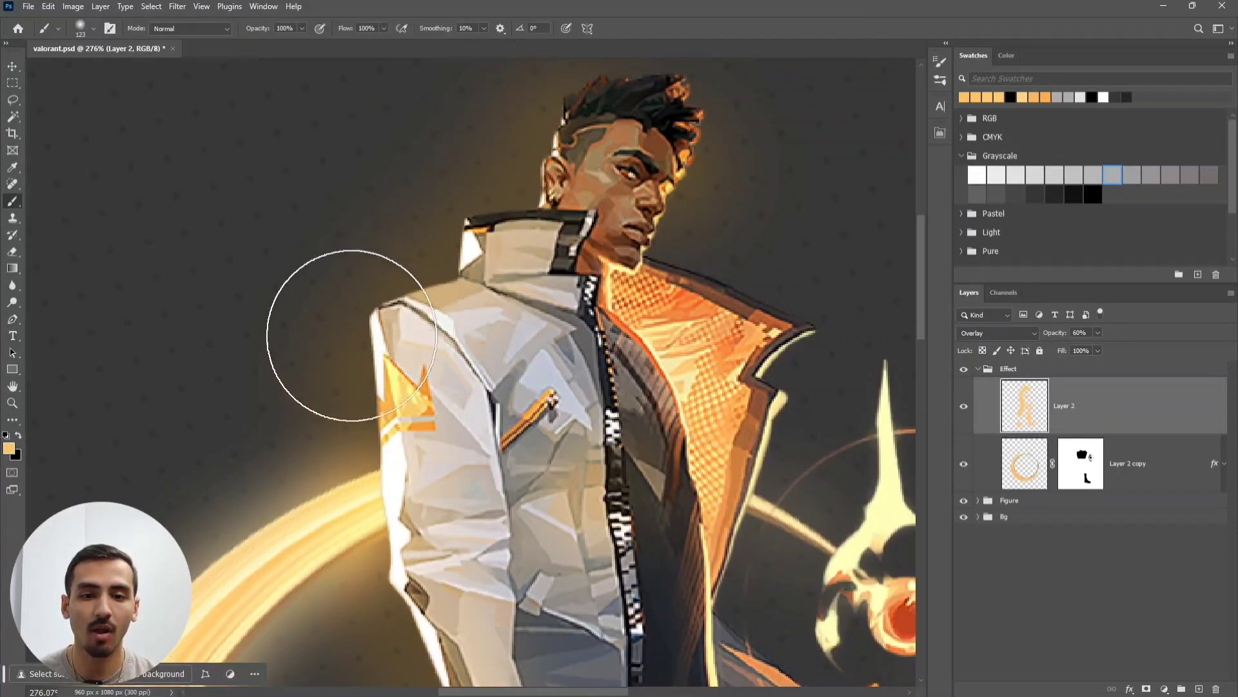
click(978, 501)
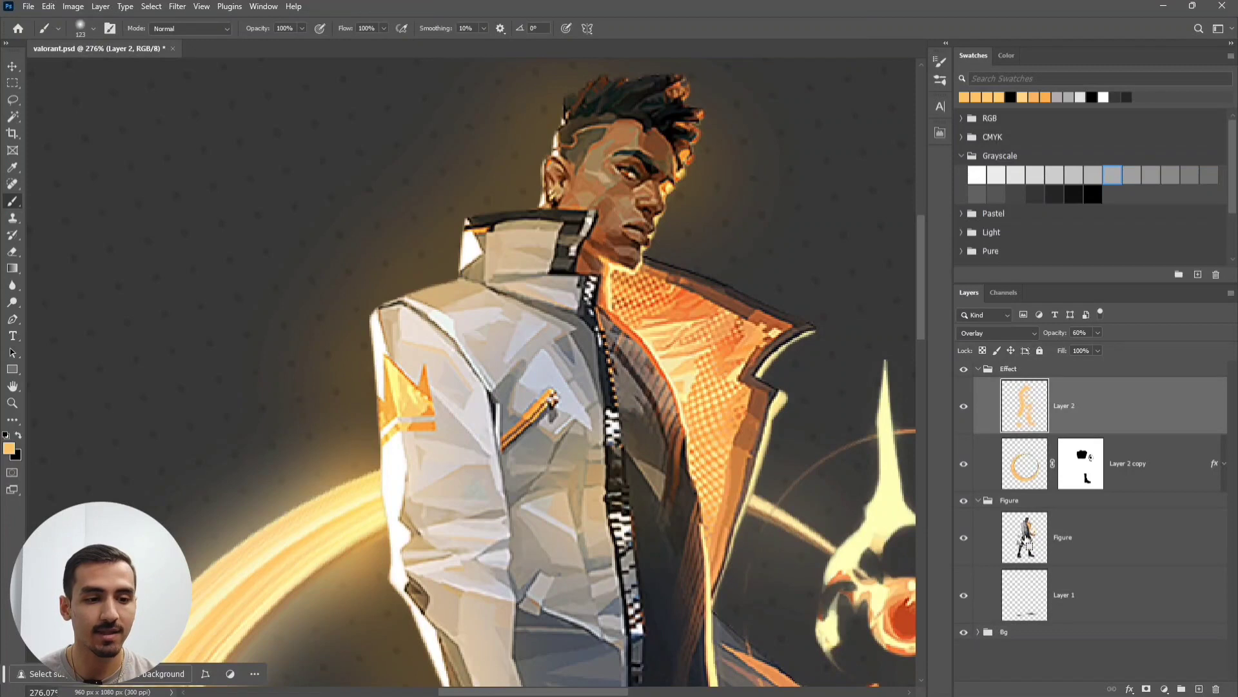
- Load the Figure layer's outline as a selection and turn it into Layer 2's mask
ctrl+click(1026, 541)
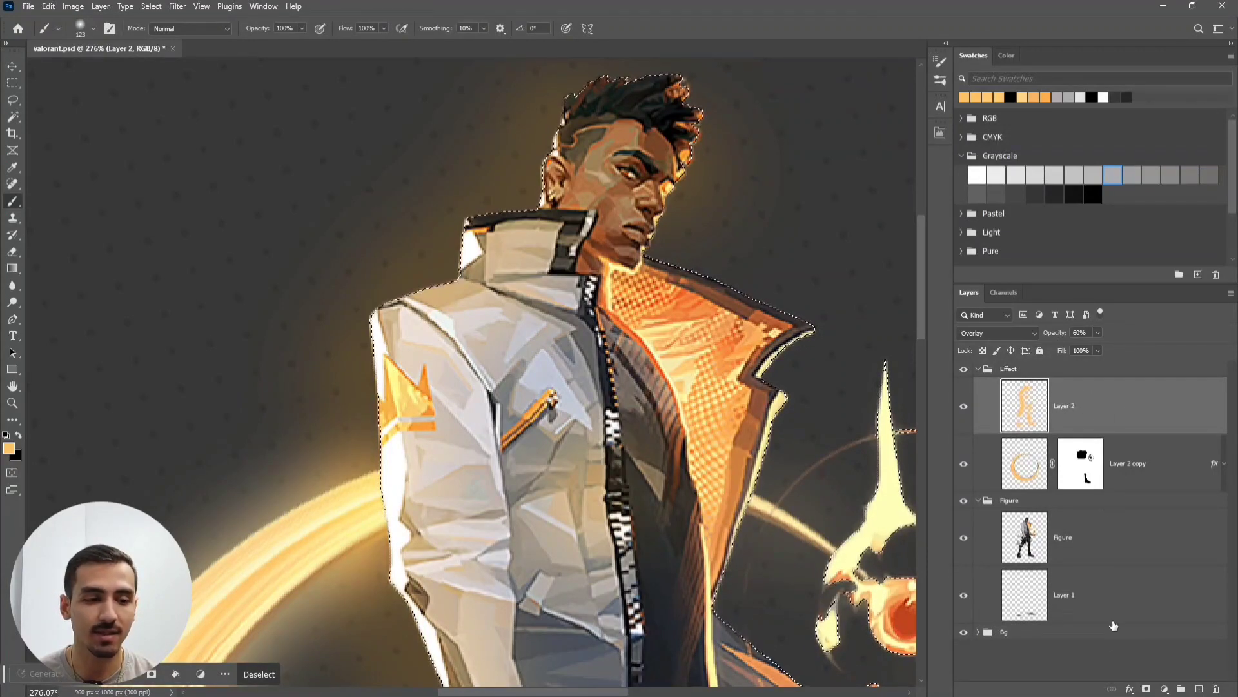
click(1146, 688)
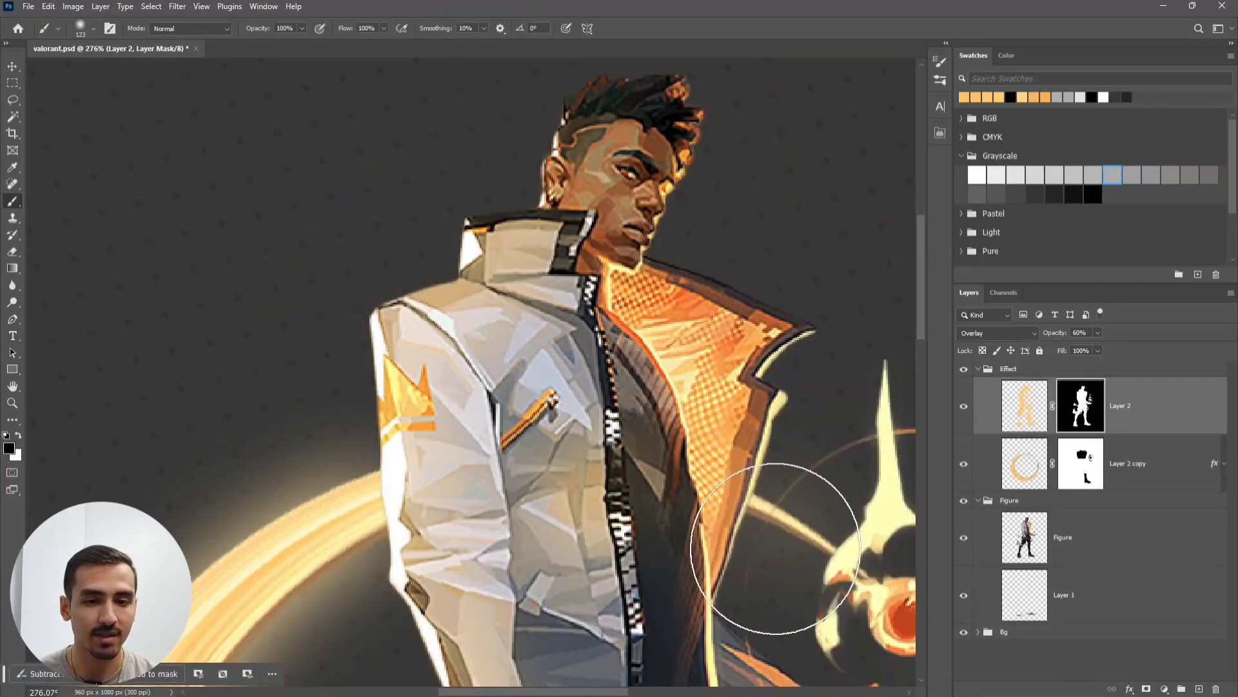
scroll(461, 276, up, 3)
drag(425, 282, 434, 425)
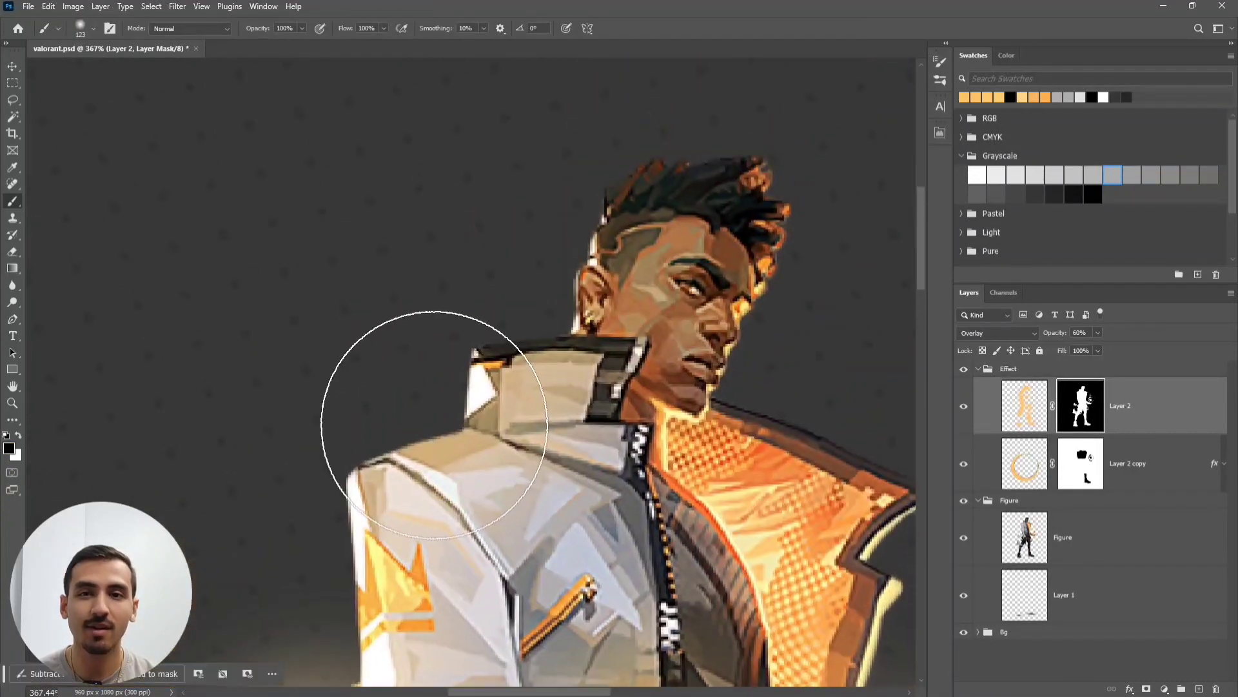